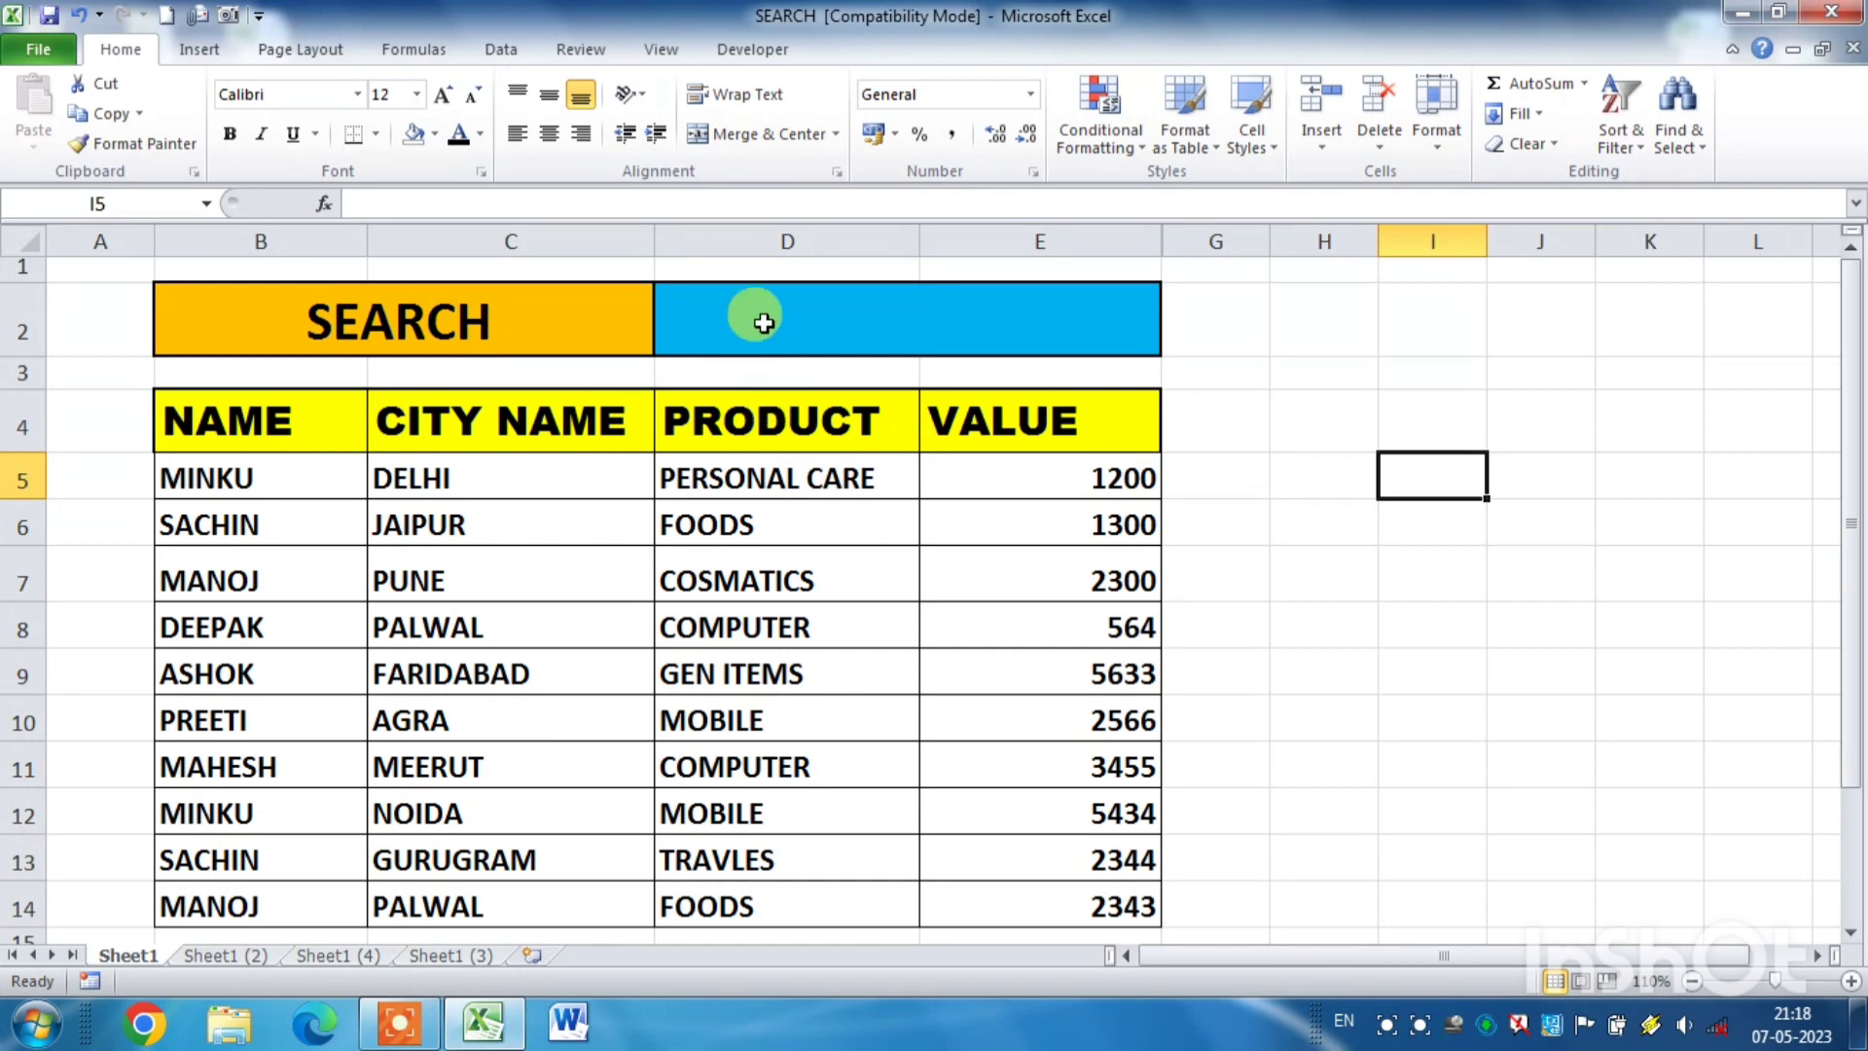
- Search the Sheet1 table for the name in B5 by entering it in search cell D2
left_click(764, 323)
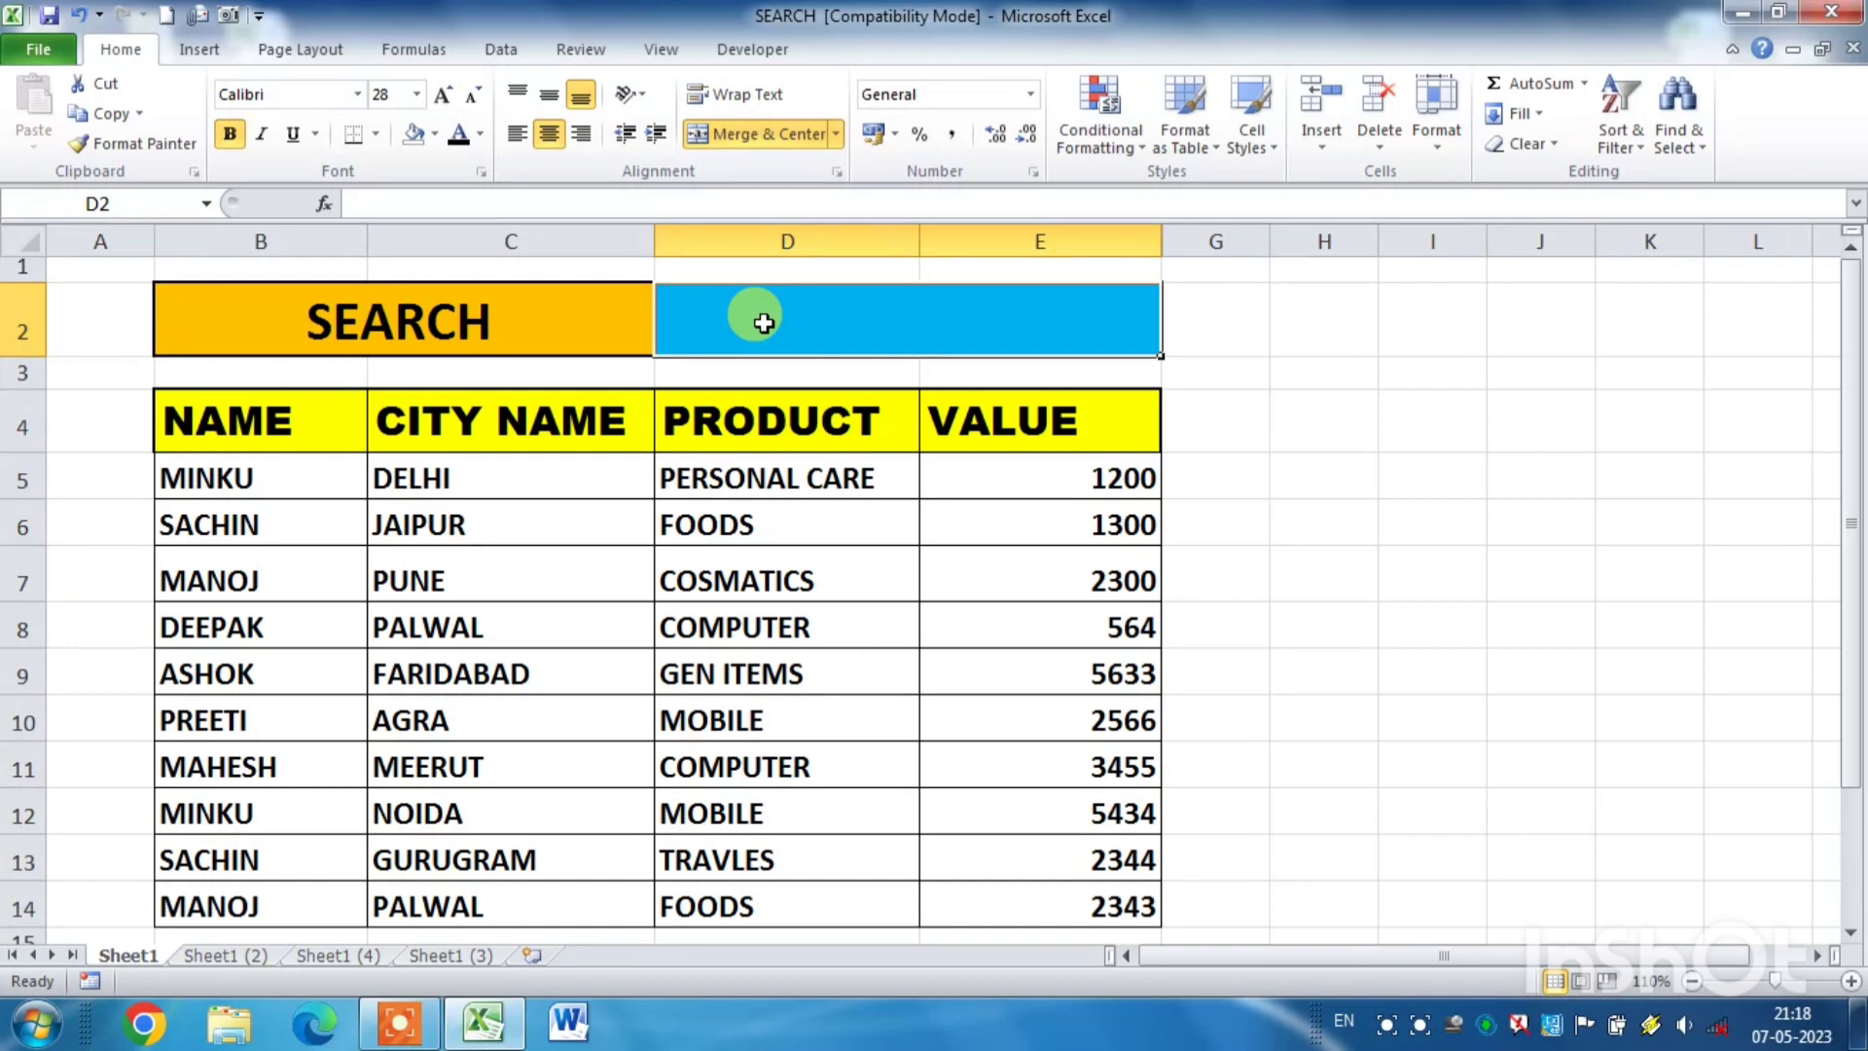
type("MINKU")
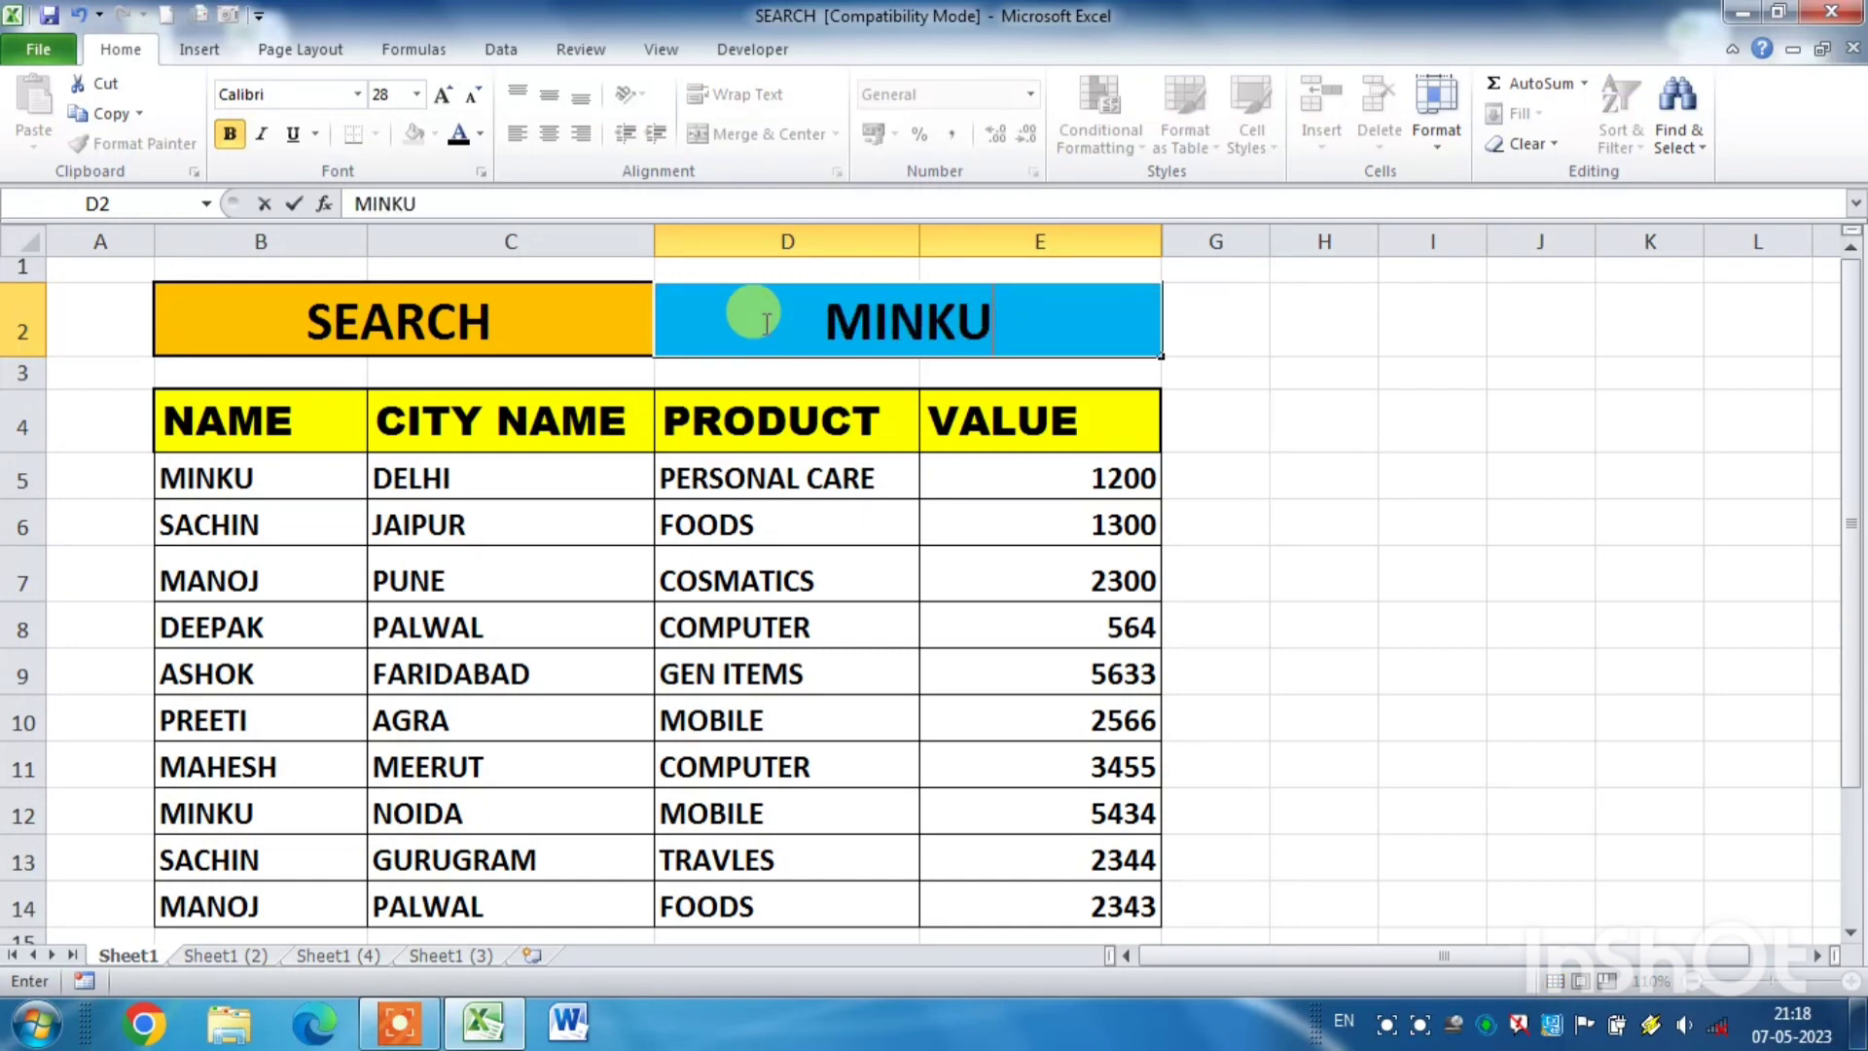
key("Return")
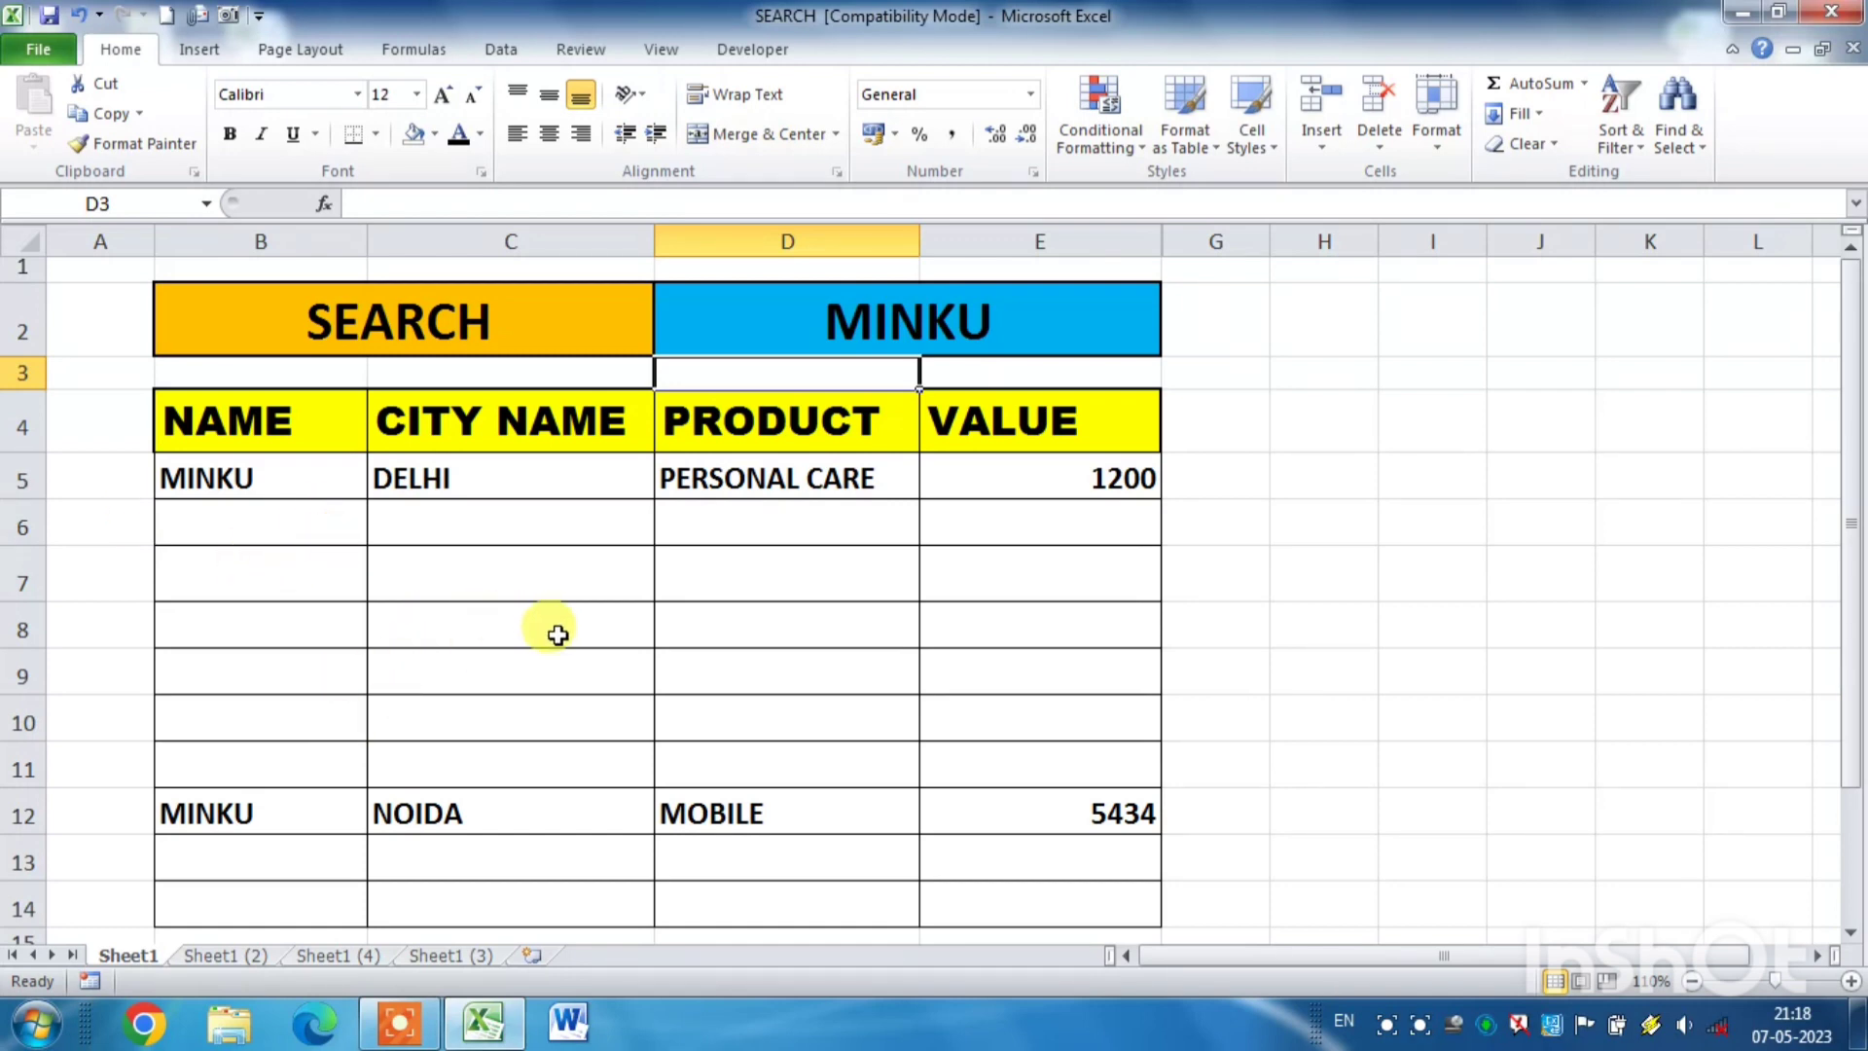
- Search the Sheet1 table by city, replacing the entry in D2 with NOIDA
left_click(1035, 323)
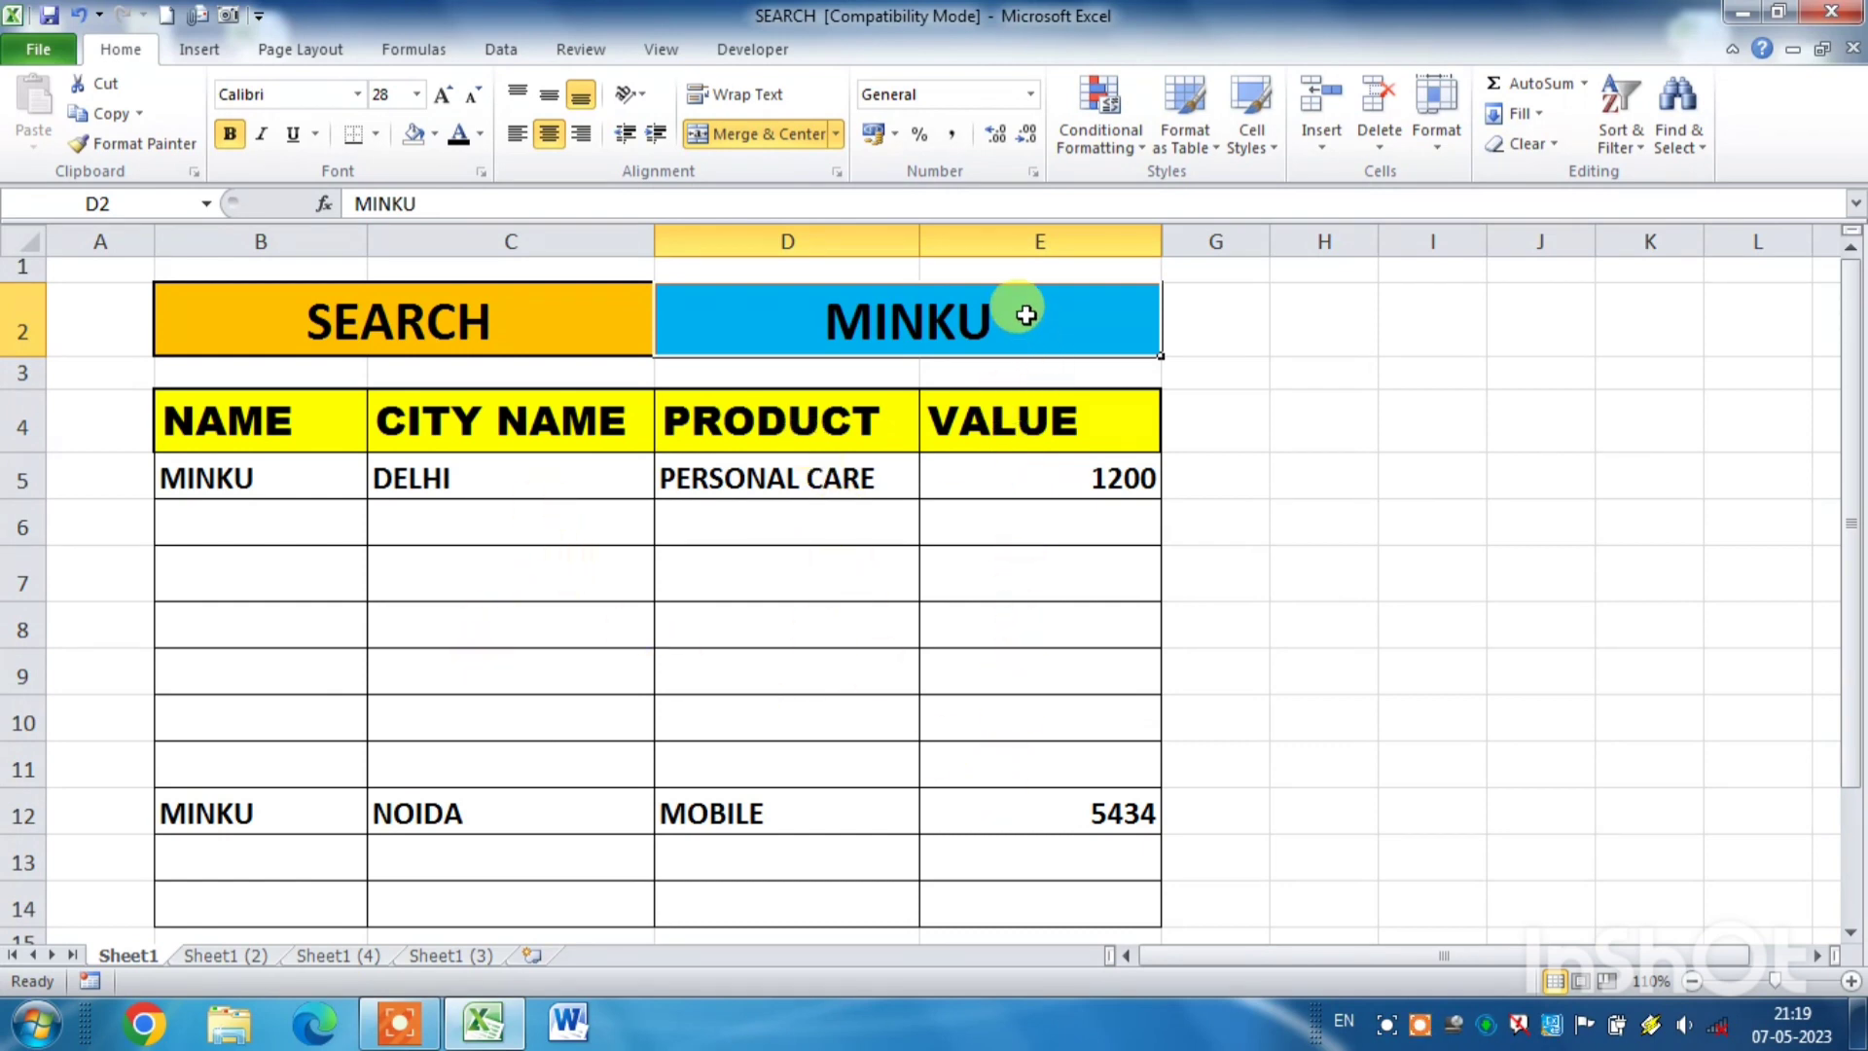
key("BackSpace")
type("NOIDA")
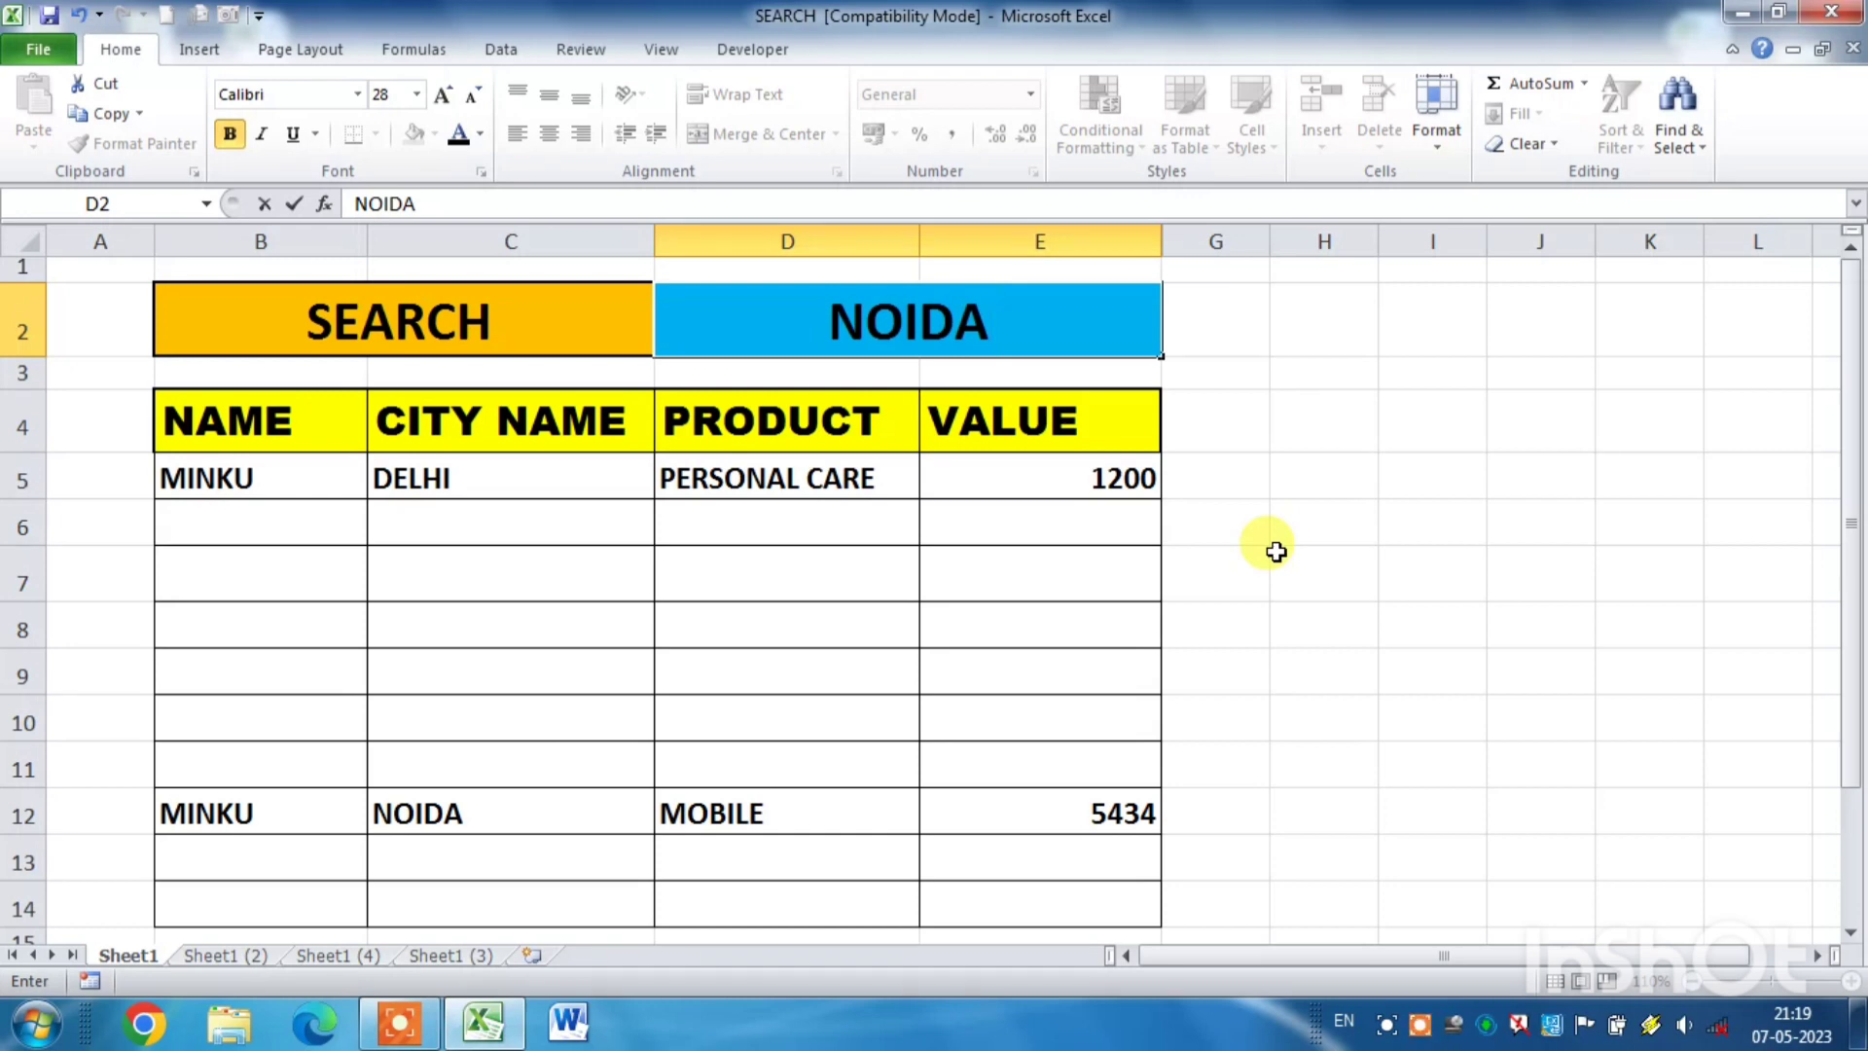
key("Return")
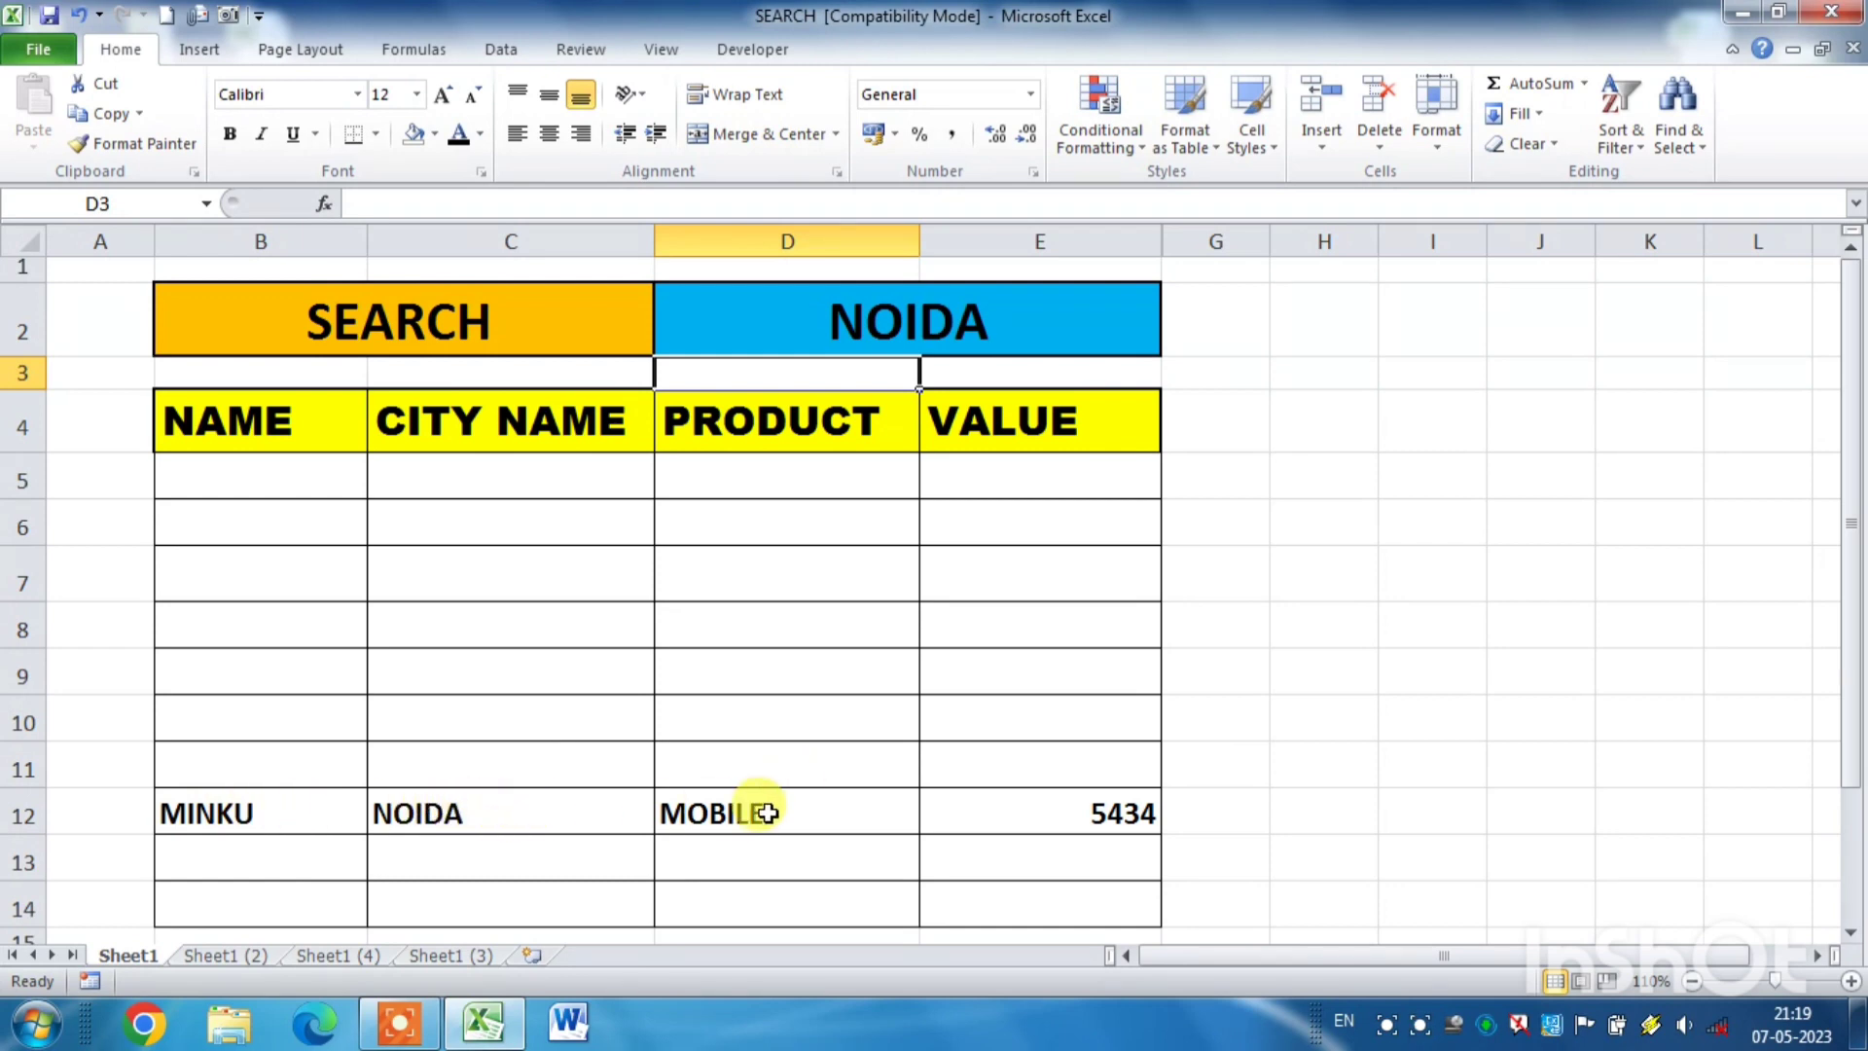
- Replace the city in search cell D2 with the second person's name from the original NAME list
left_click(1031, 323)
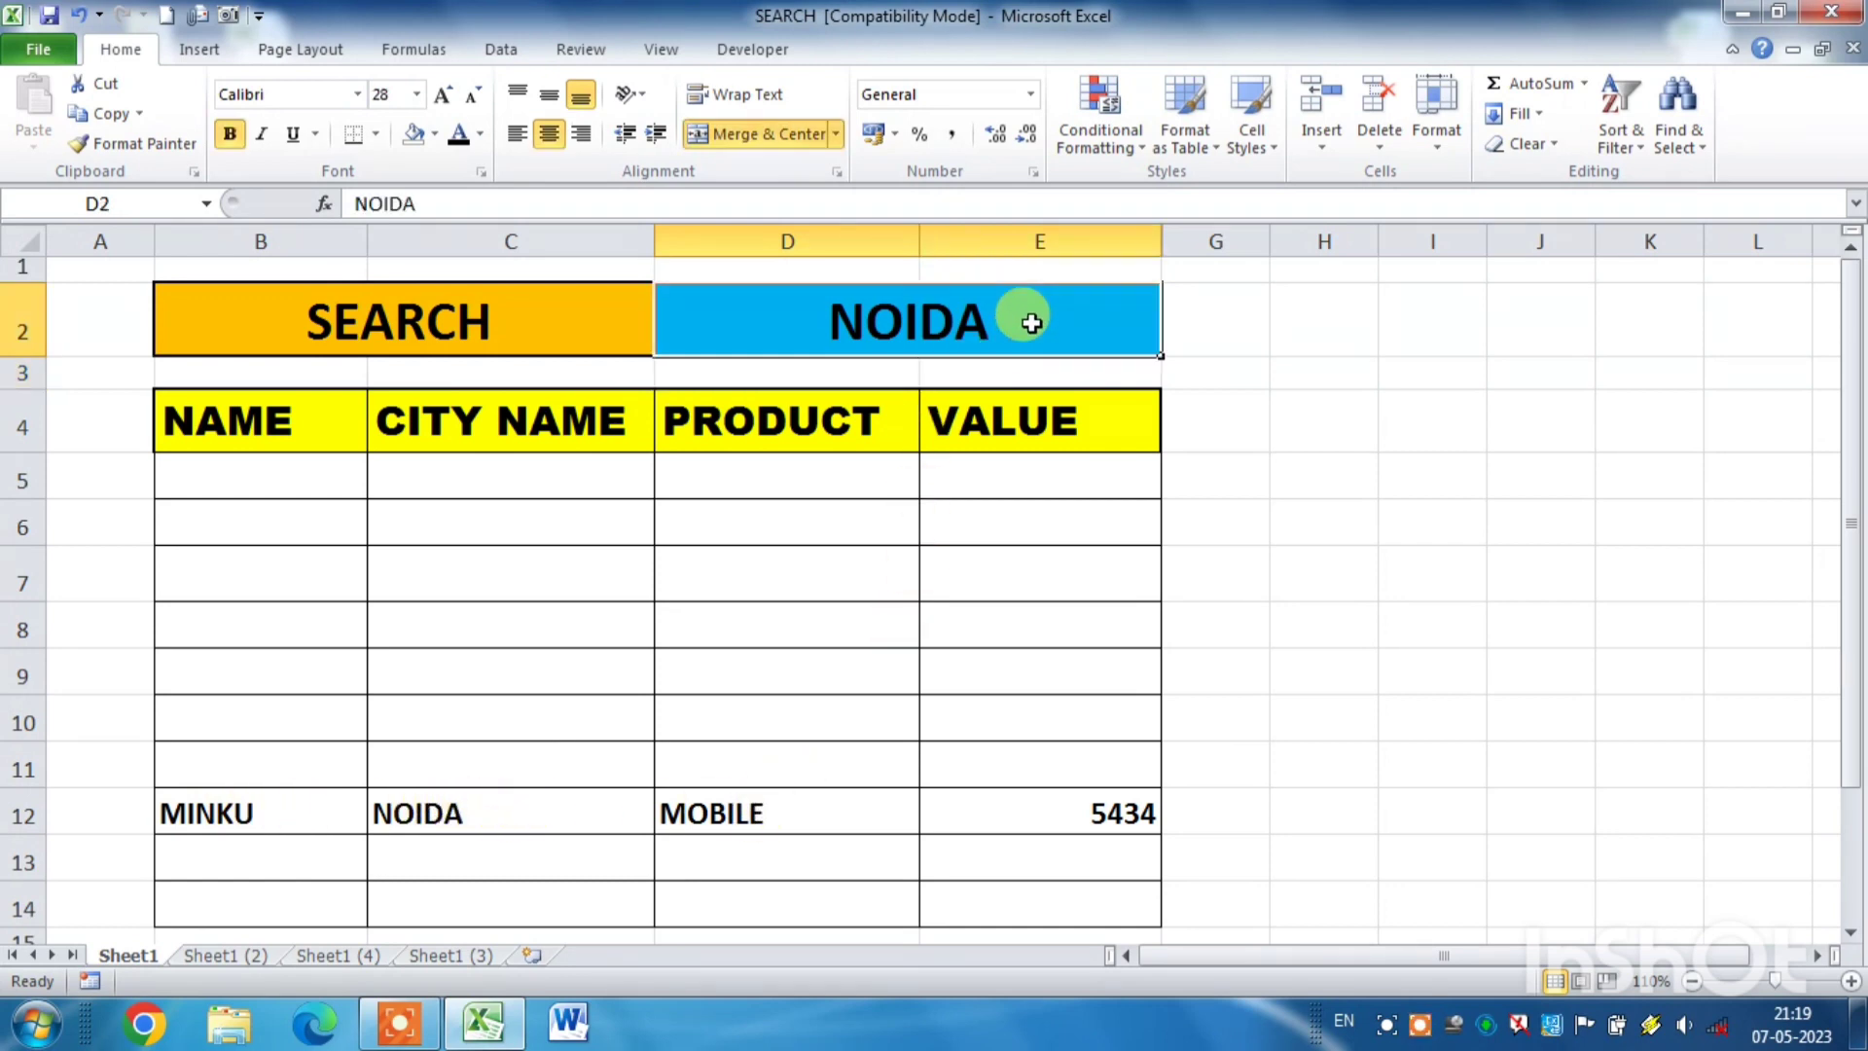
type("SACHIN")
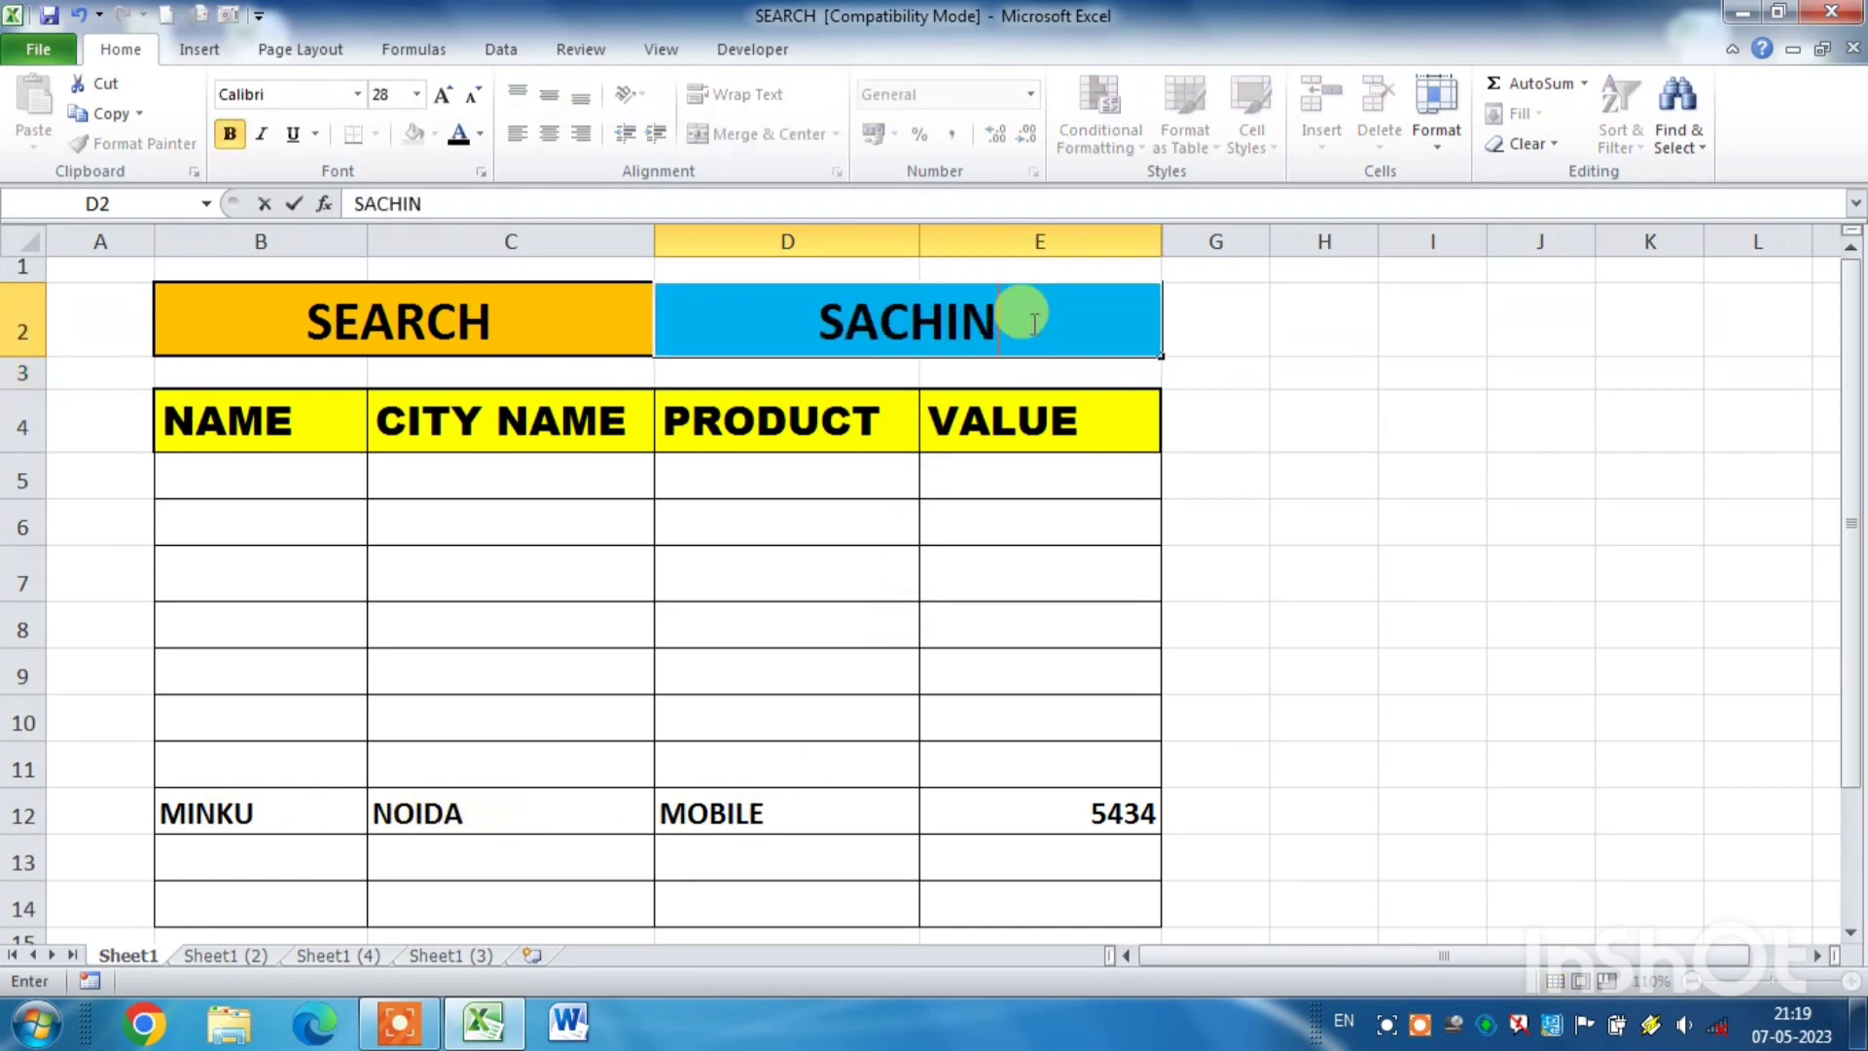
key("Return")
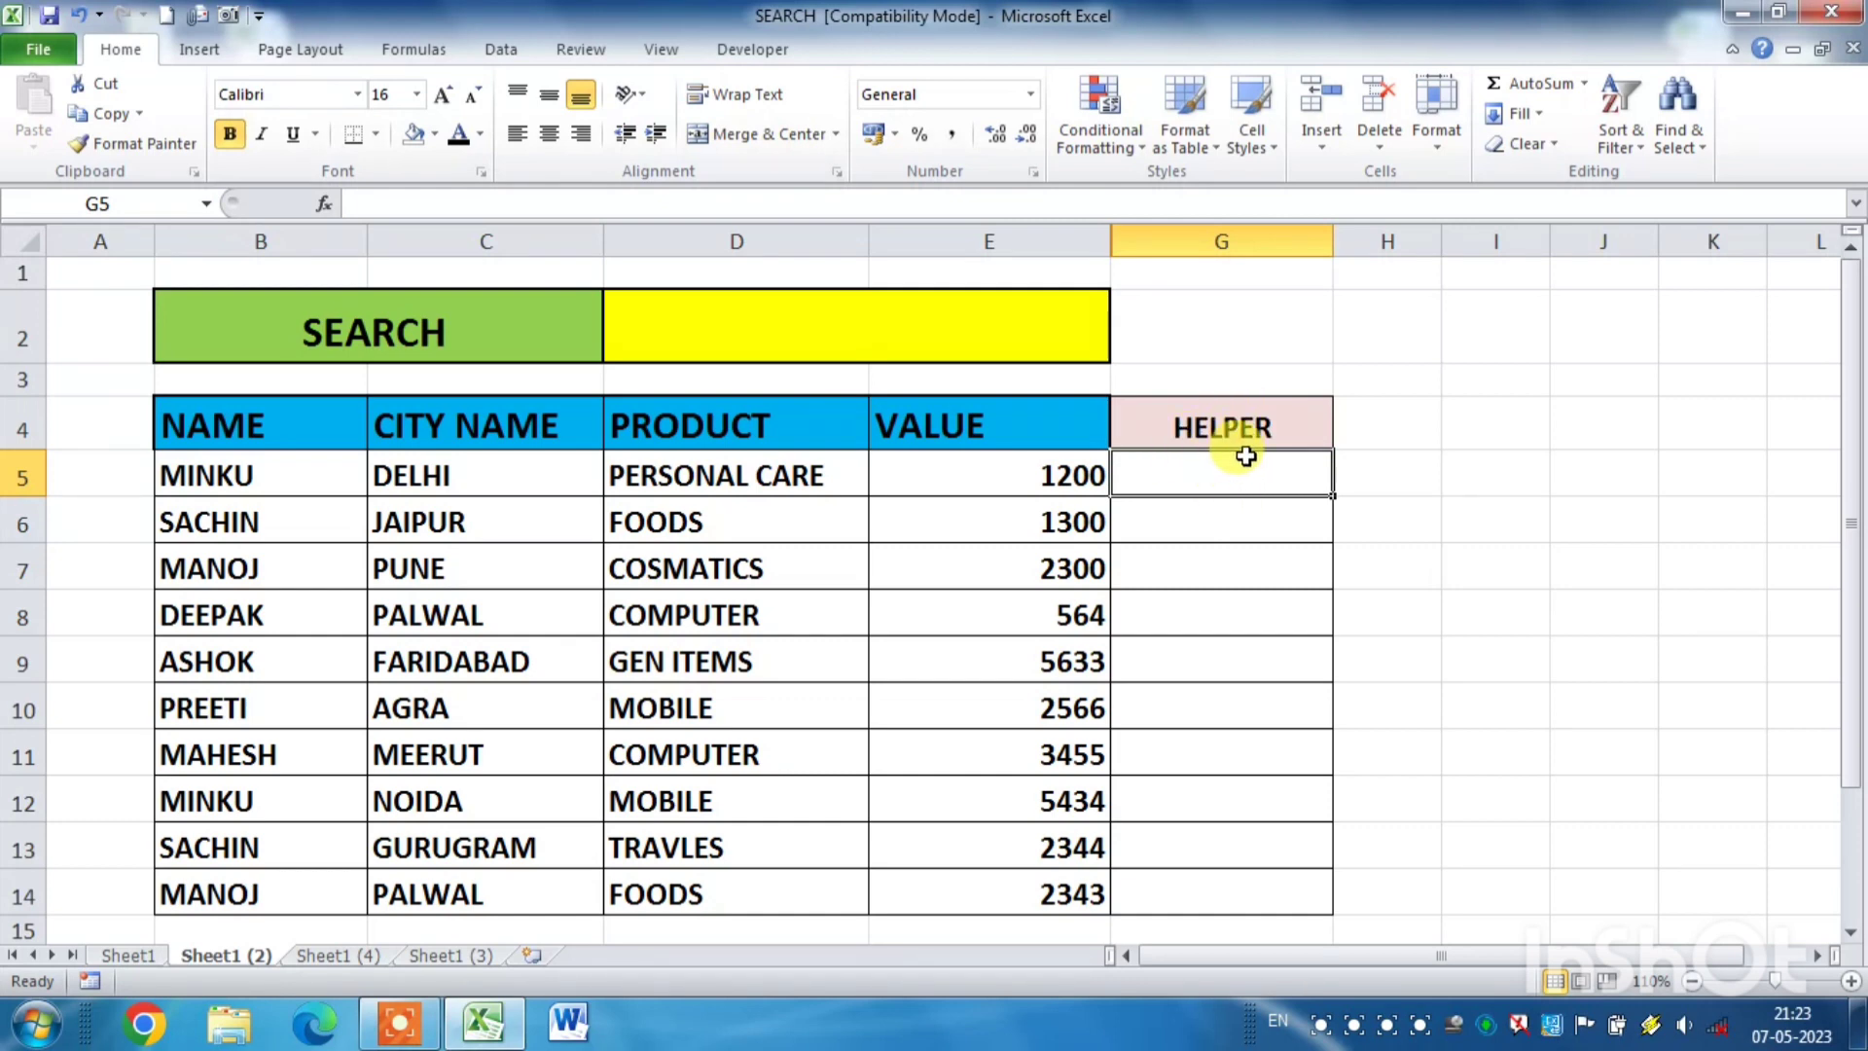
- Start a SEARCH formula in HELPER cell G5 with the absolute reference $D$2 as its find text
type("=")
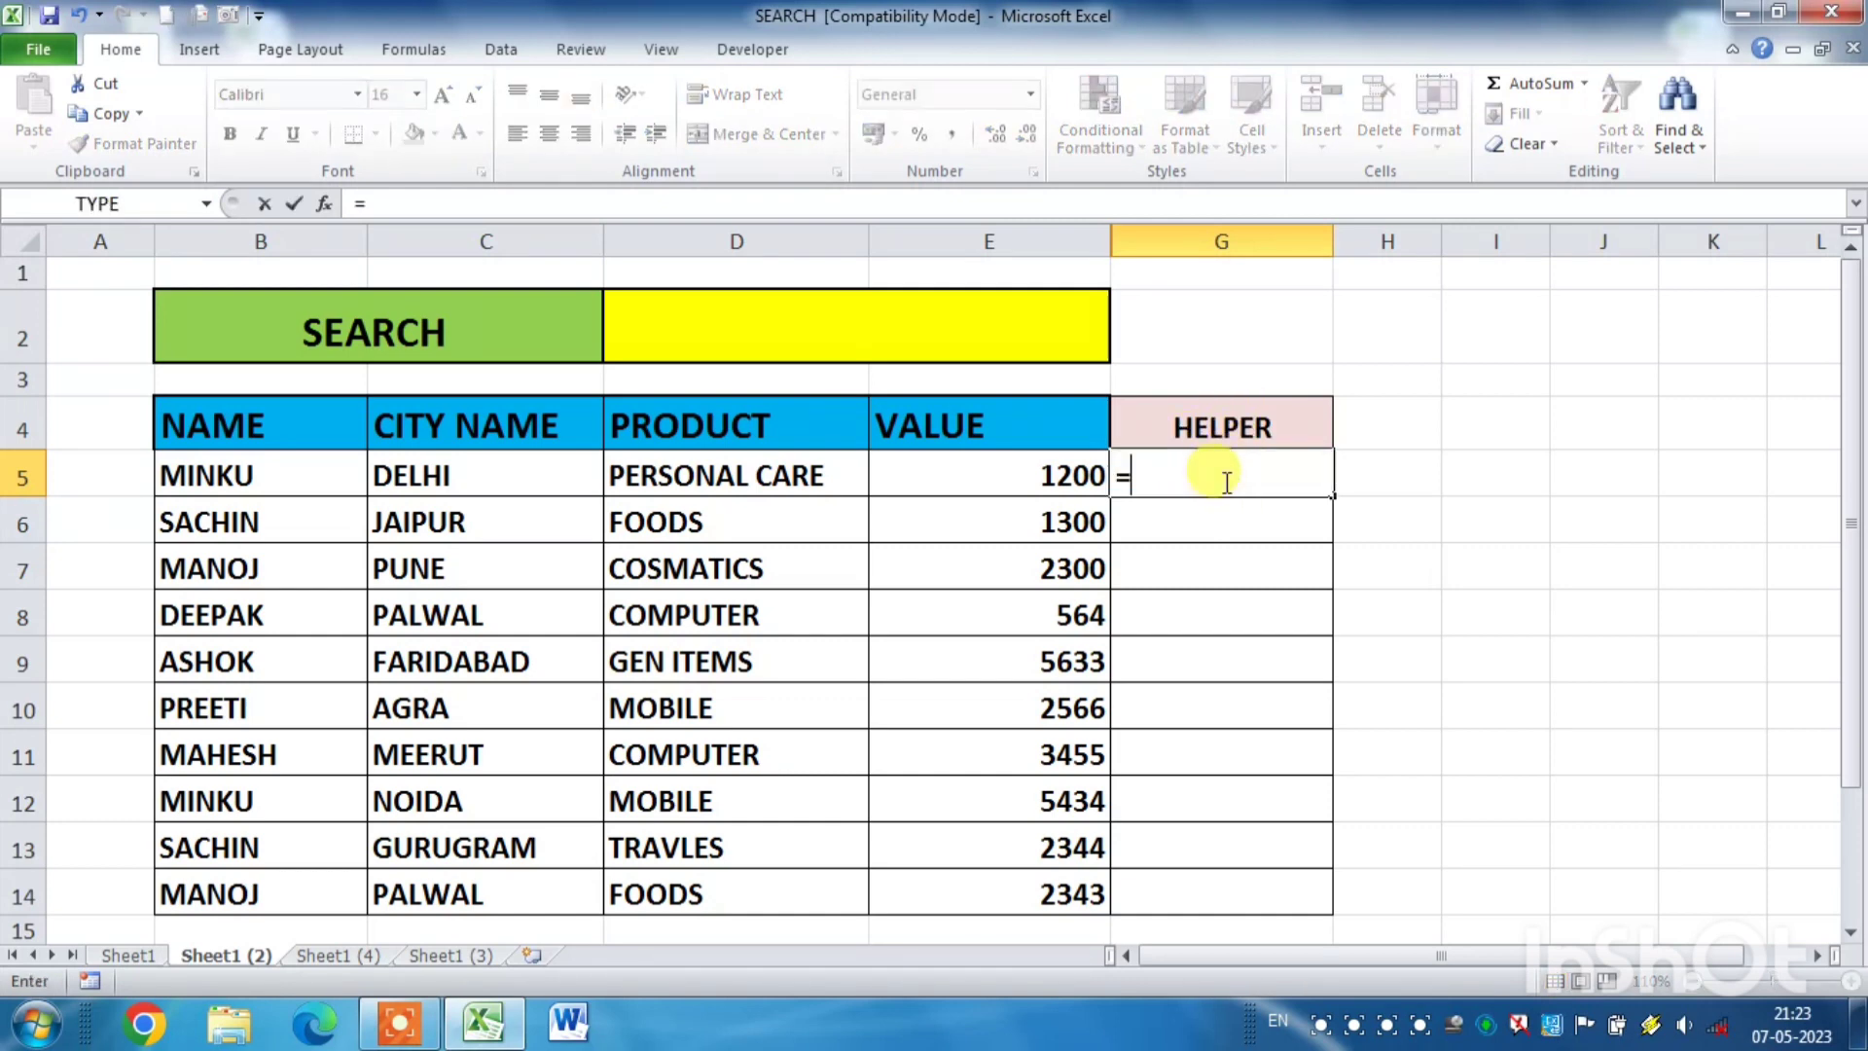
type("SEA")
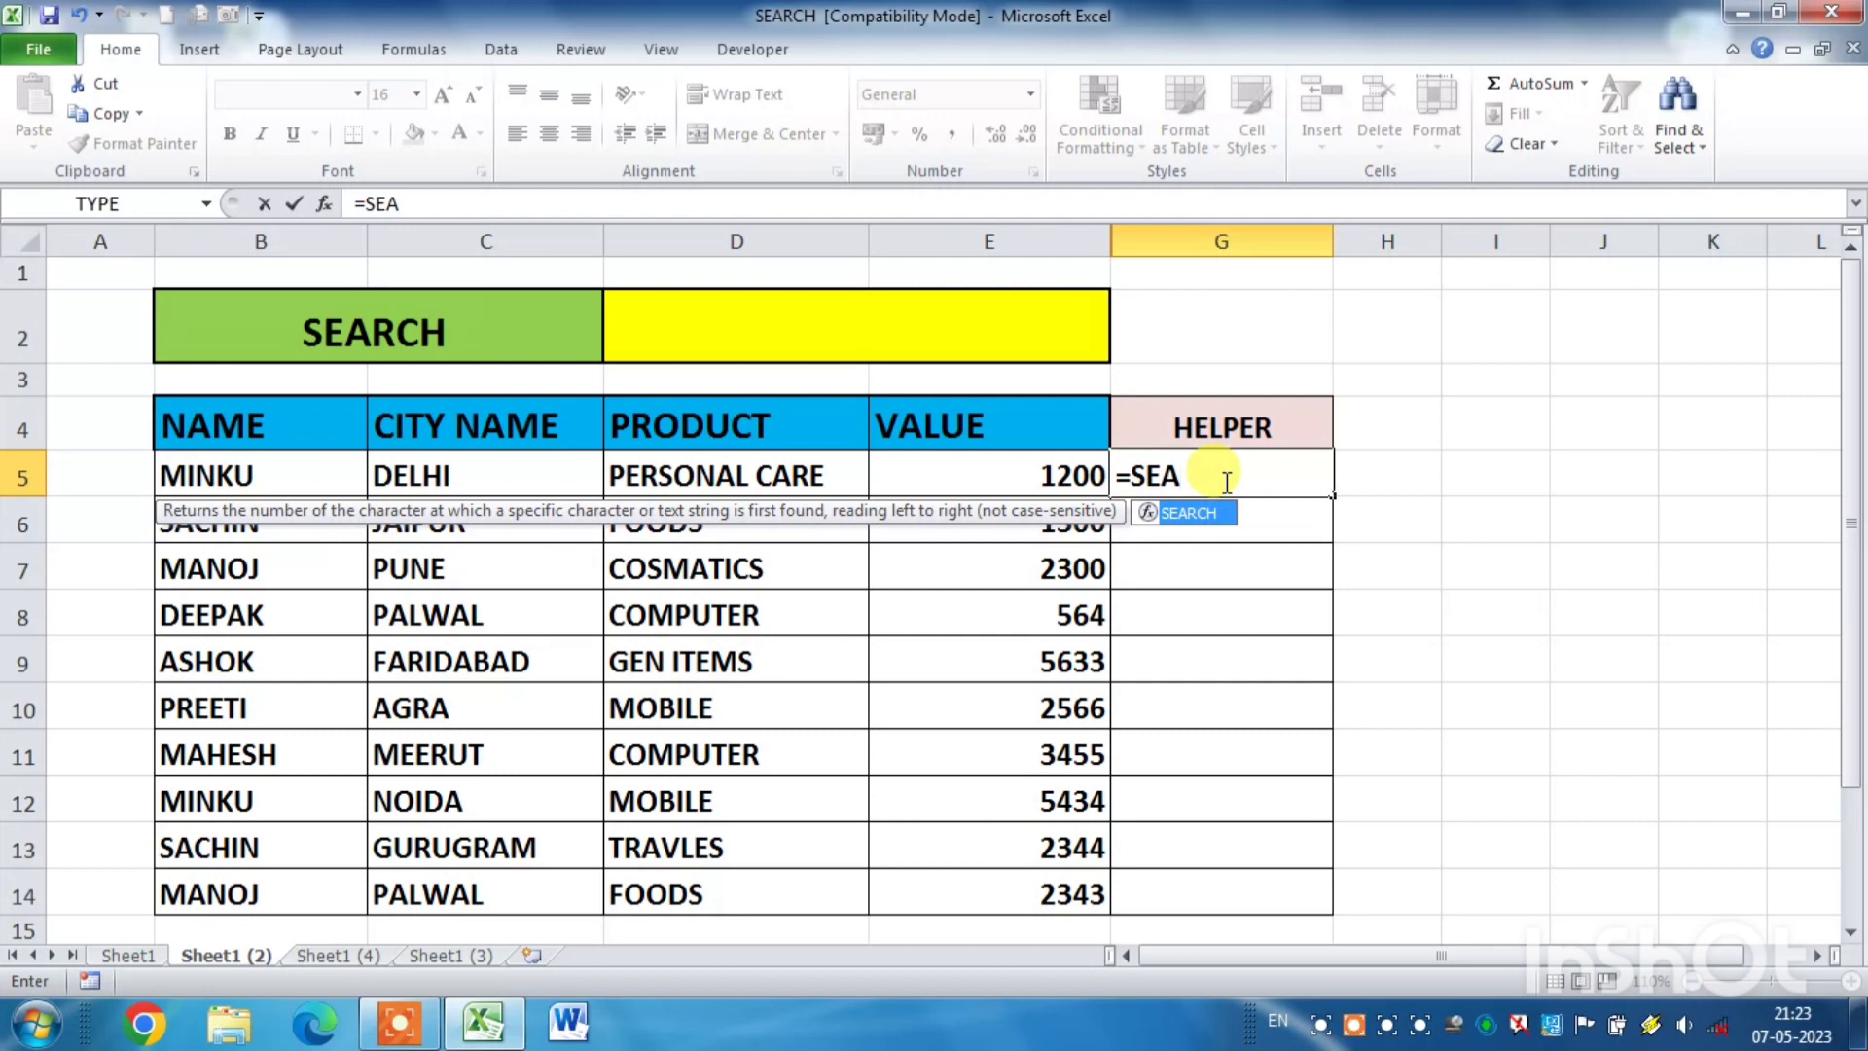
key("Tab")
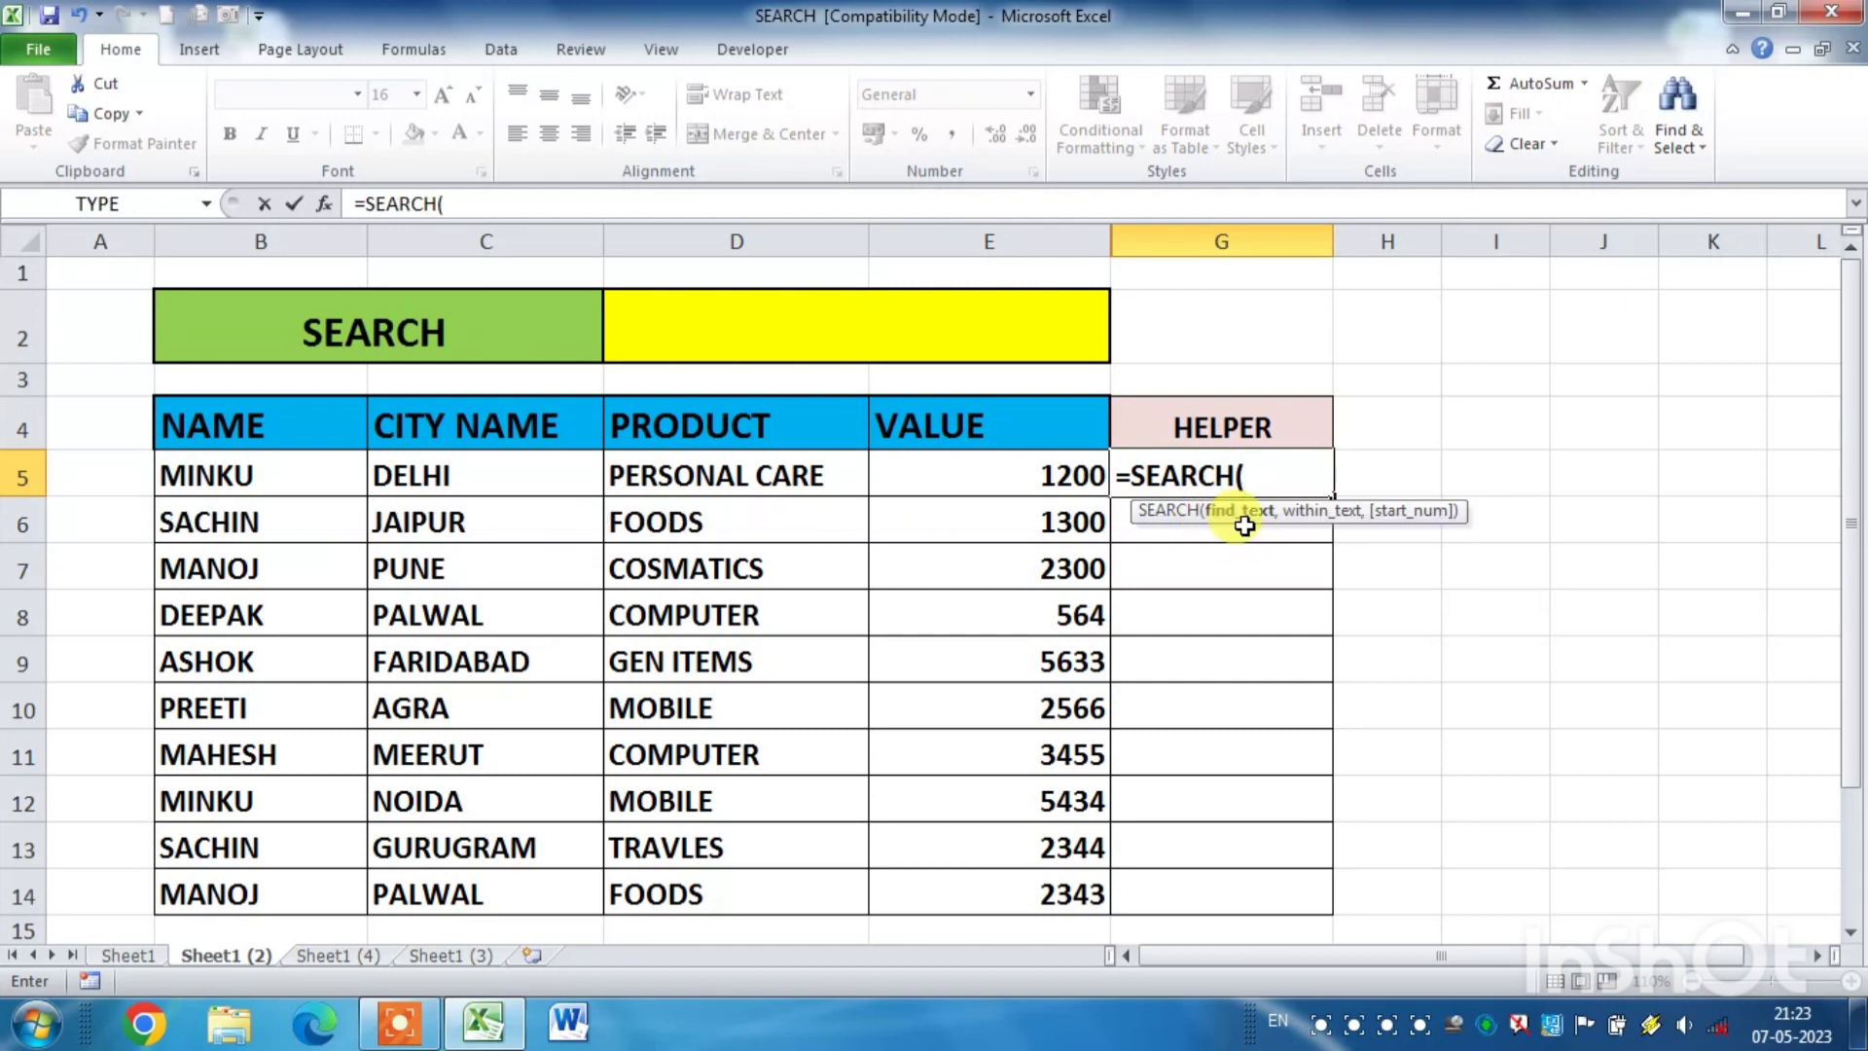
left_click(793, 329)
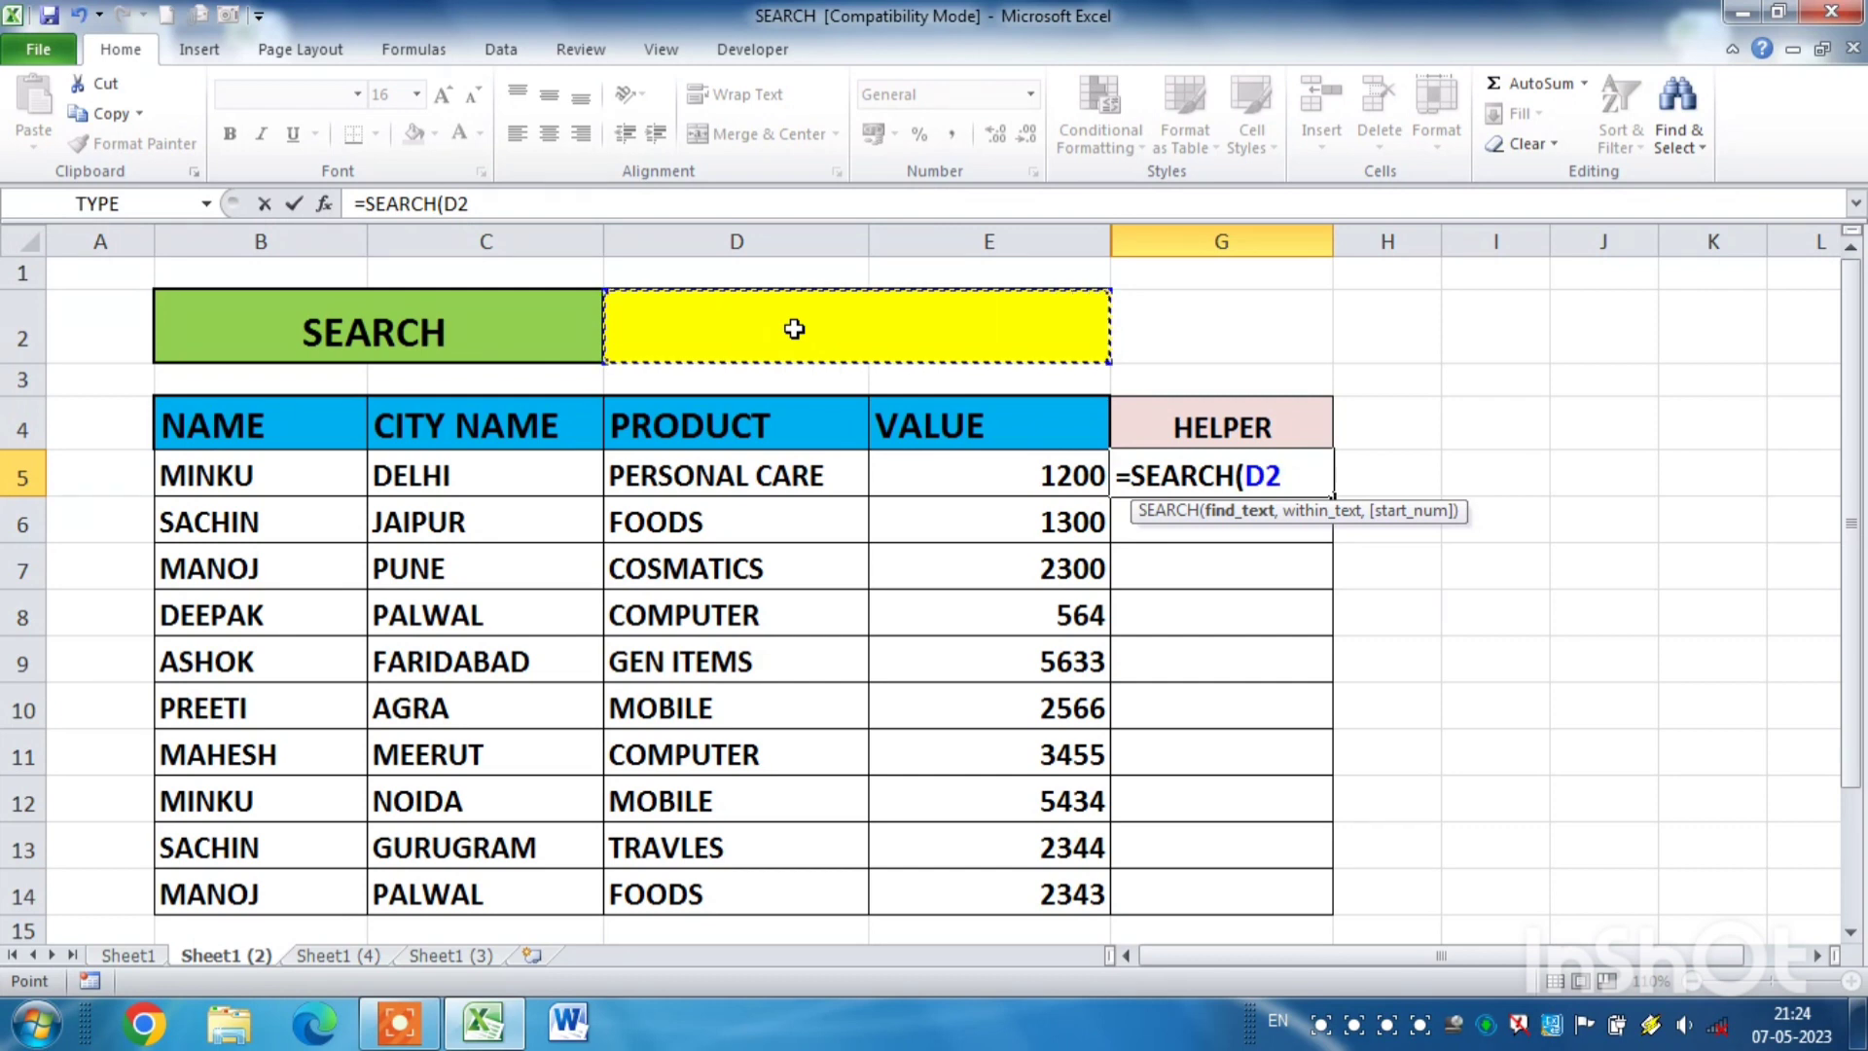
key("F4")
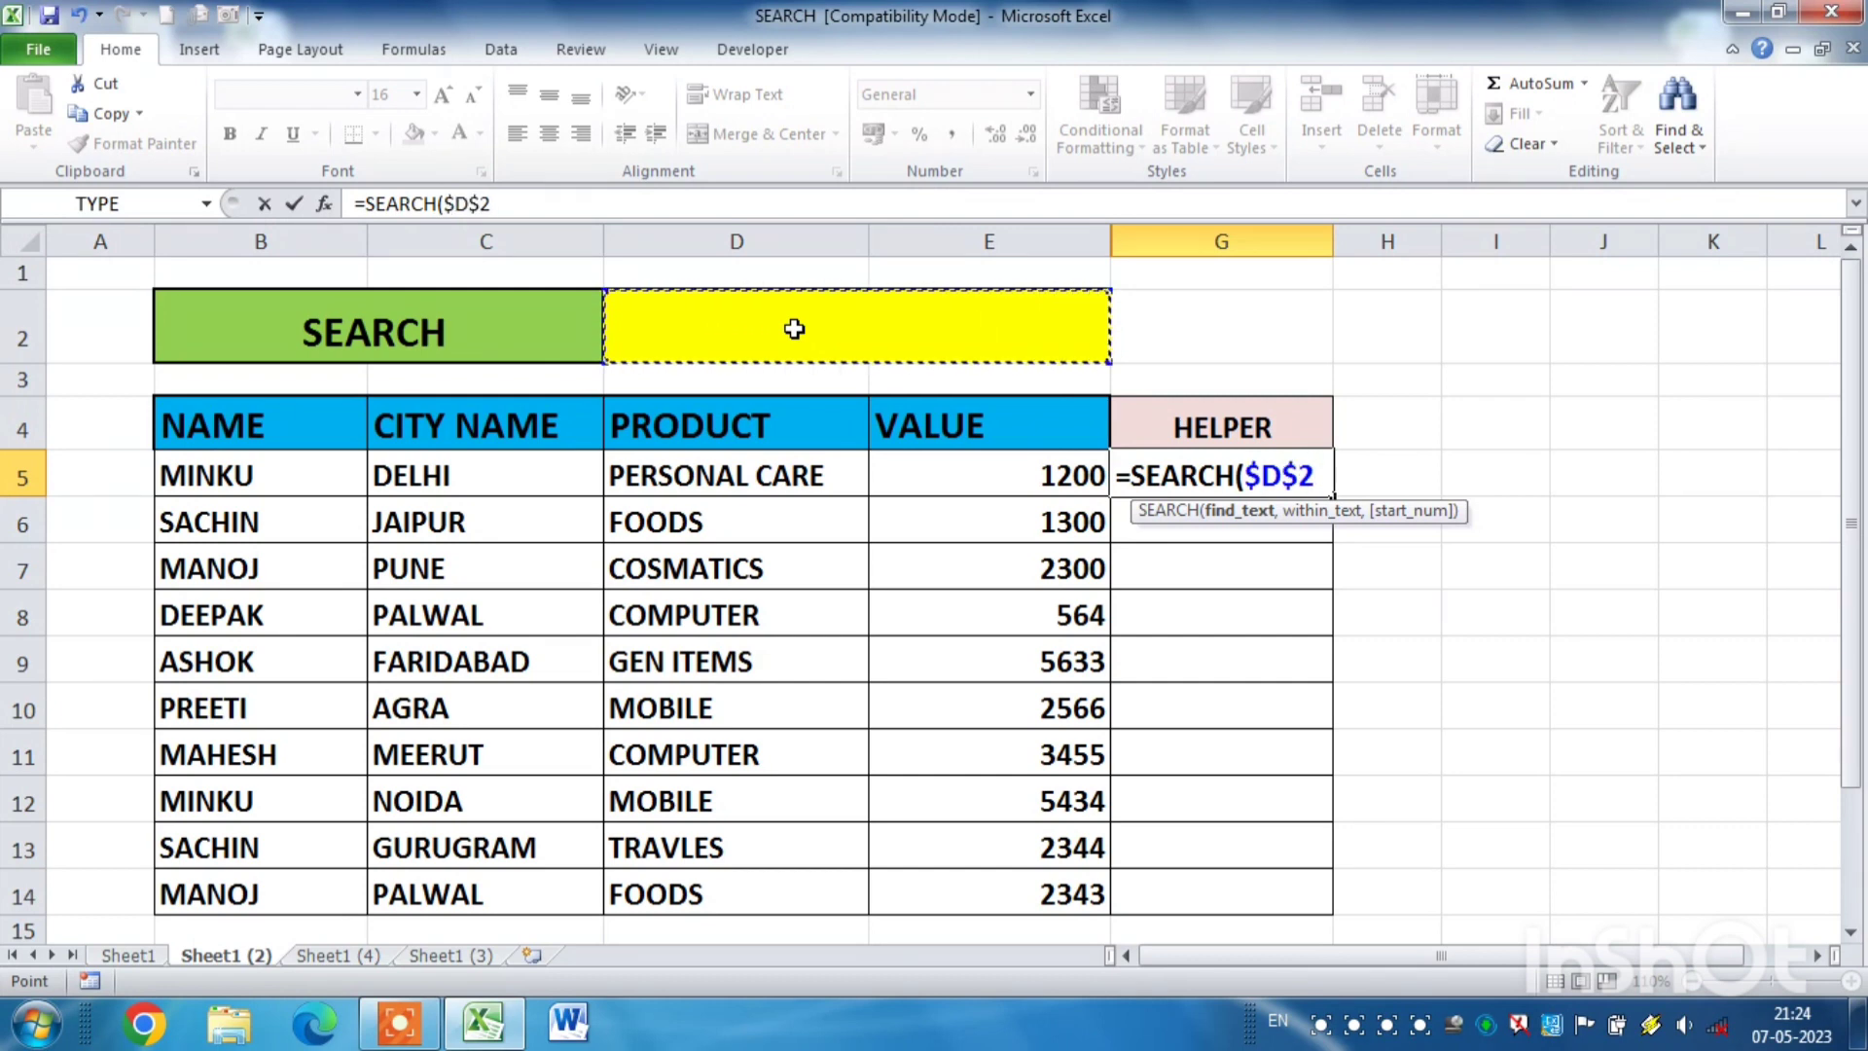
type(",")
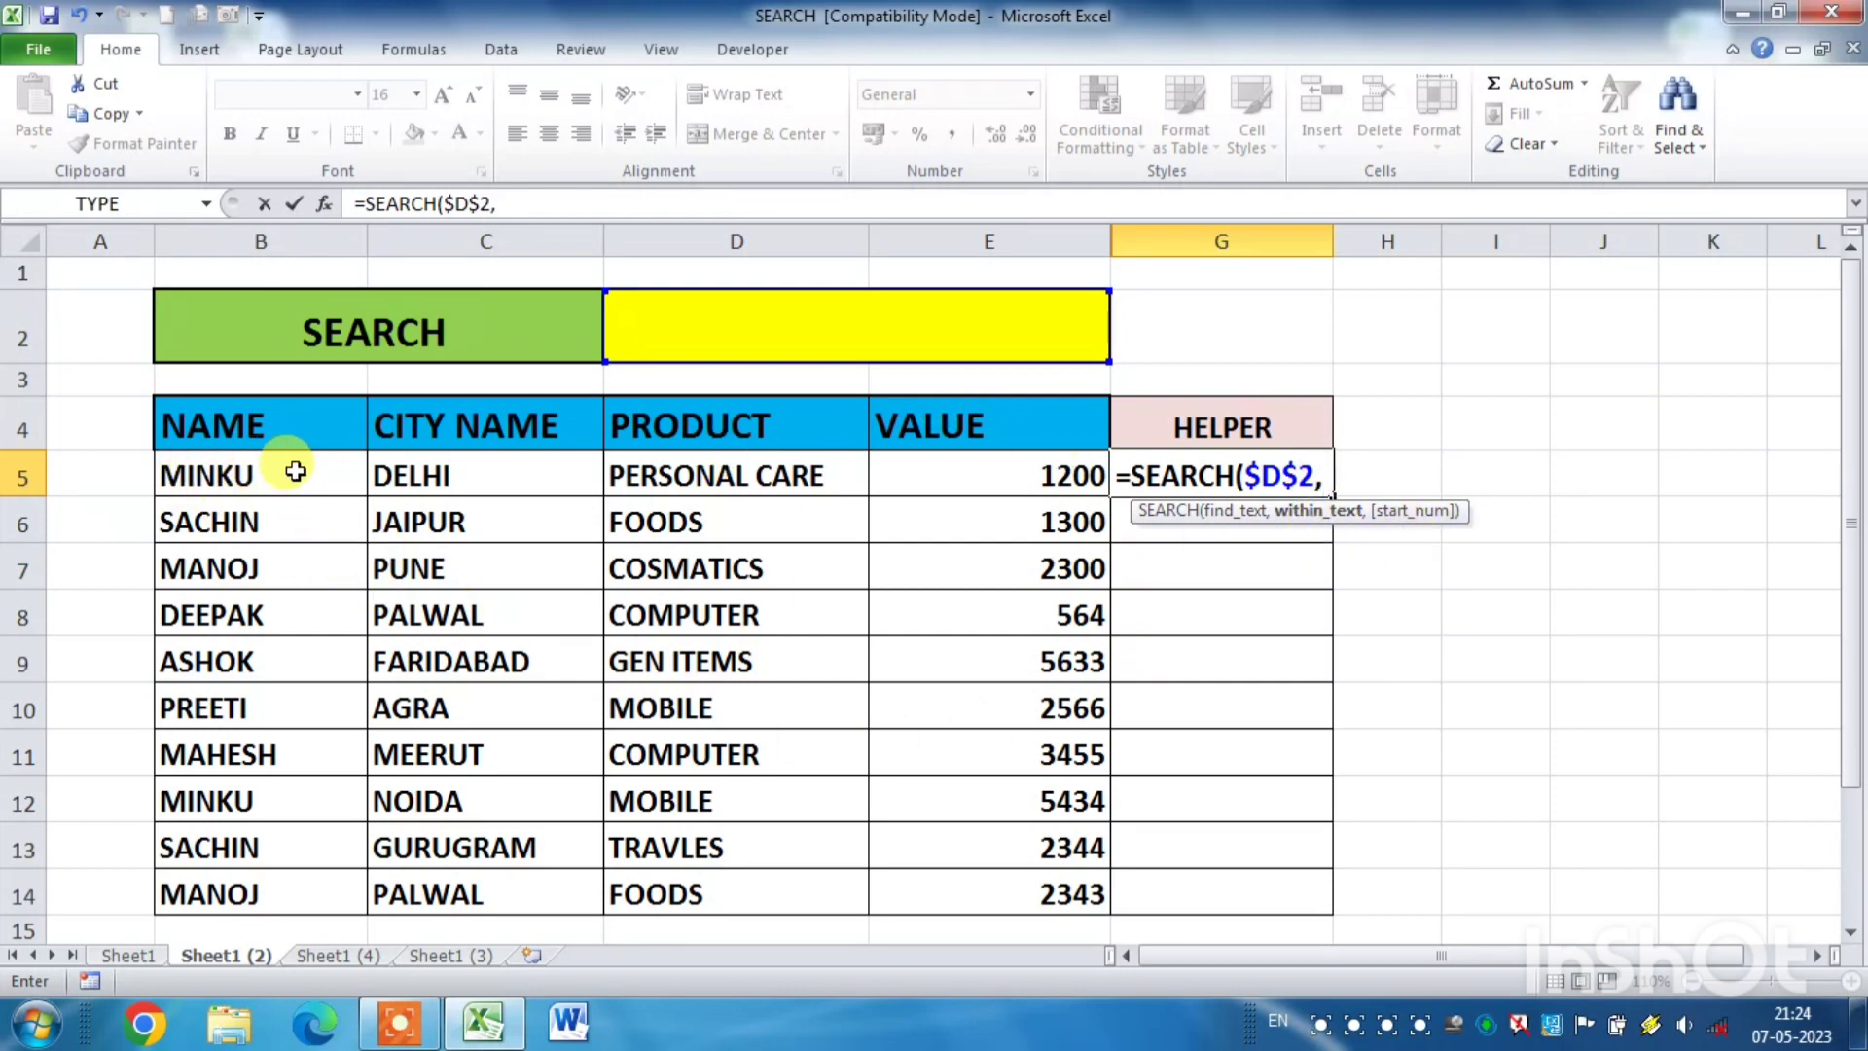
- Set the formula's within text to $B5&$C5, joining the name and city cells with column-locked references
left_click(296, 471)
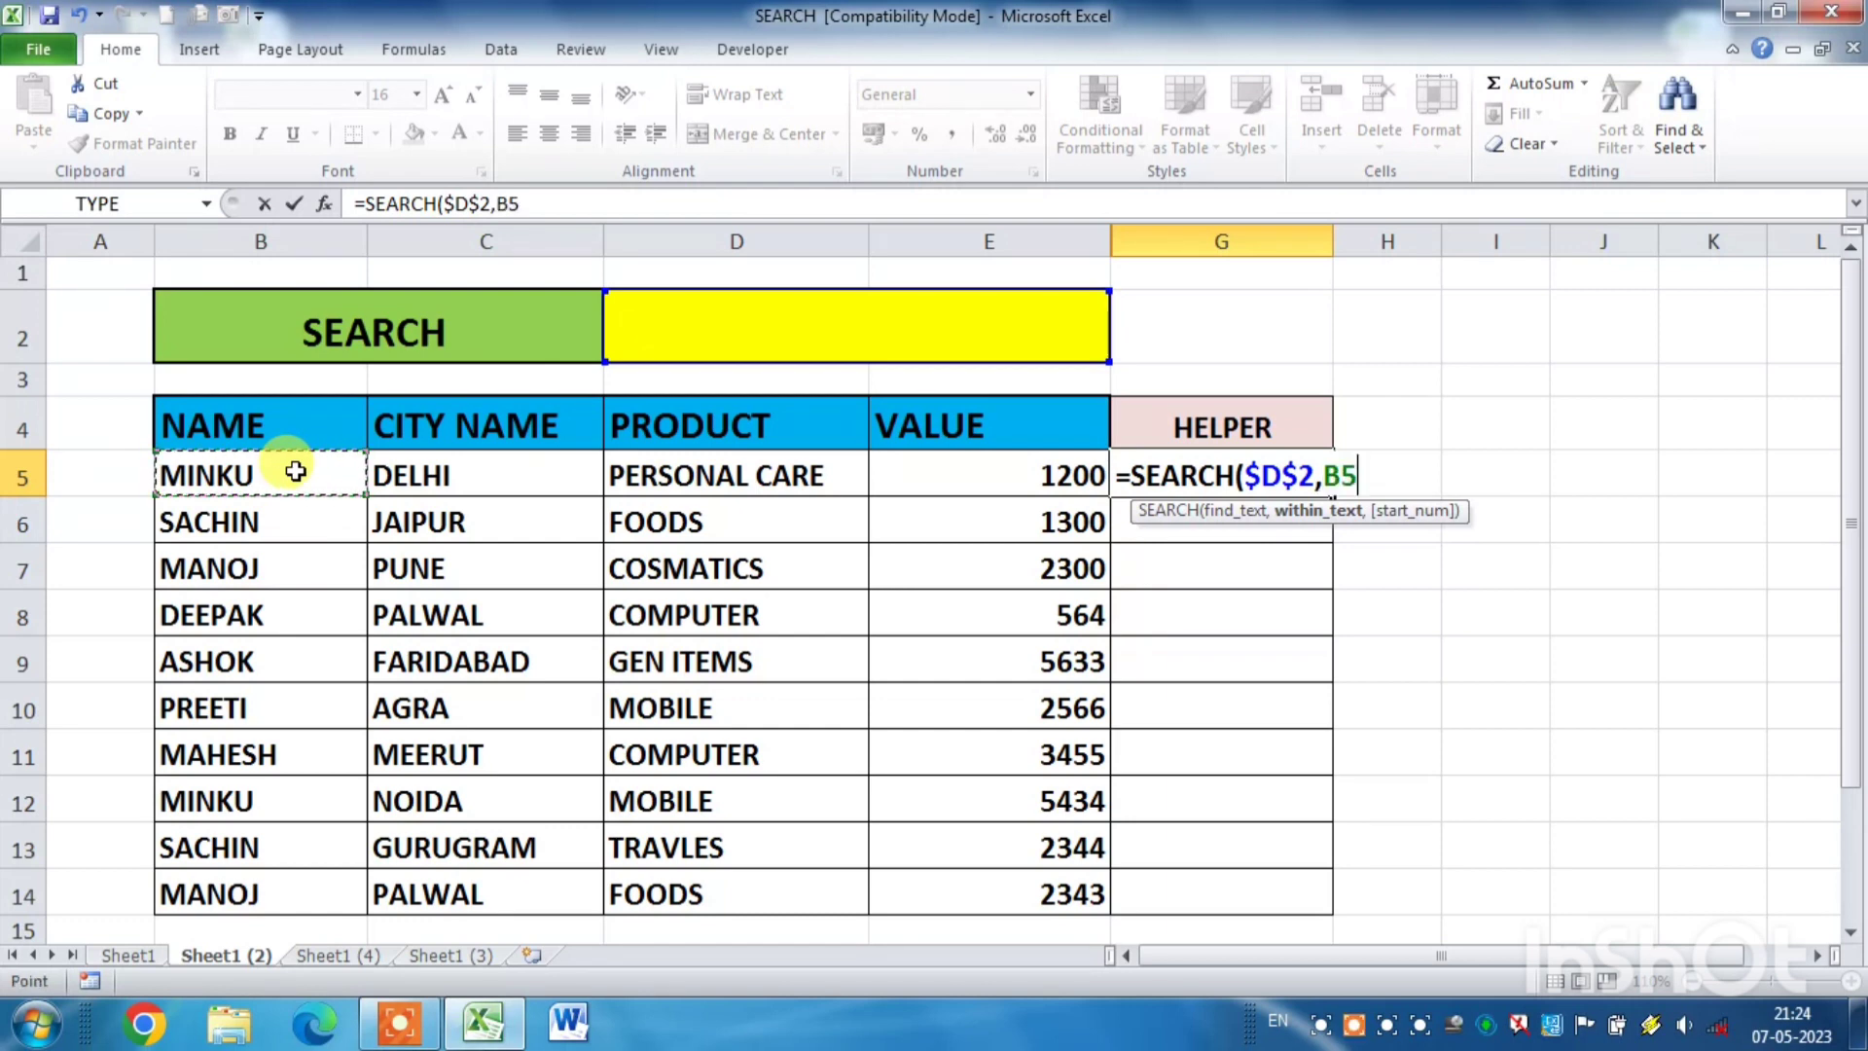
key("F4")
key("F4")
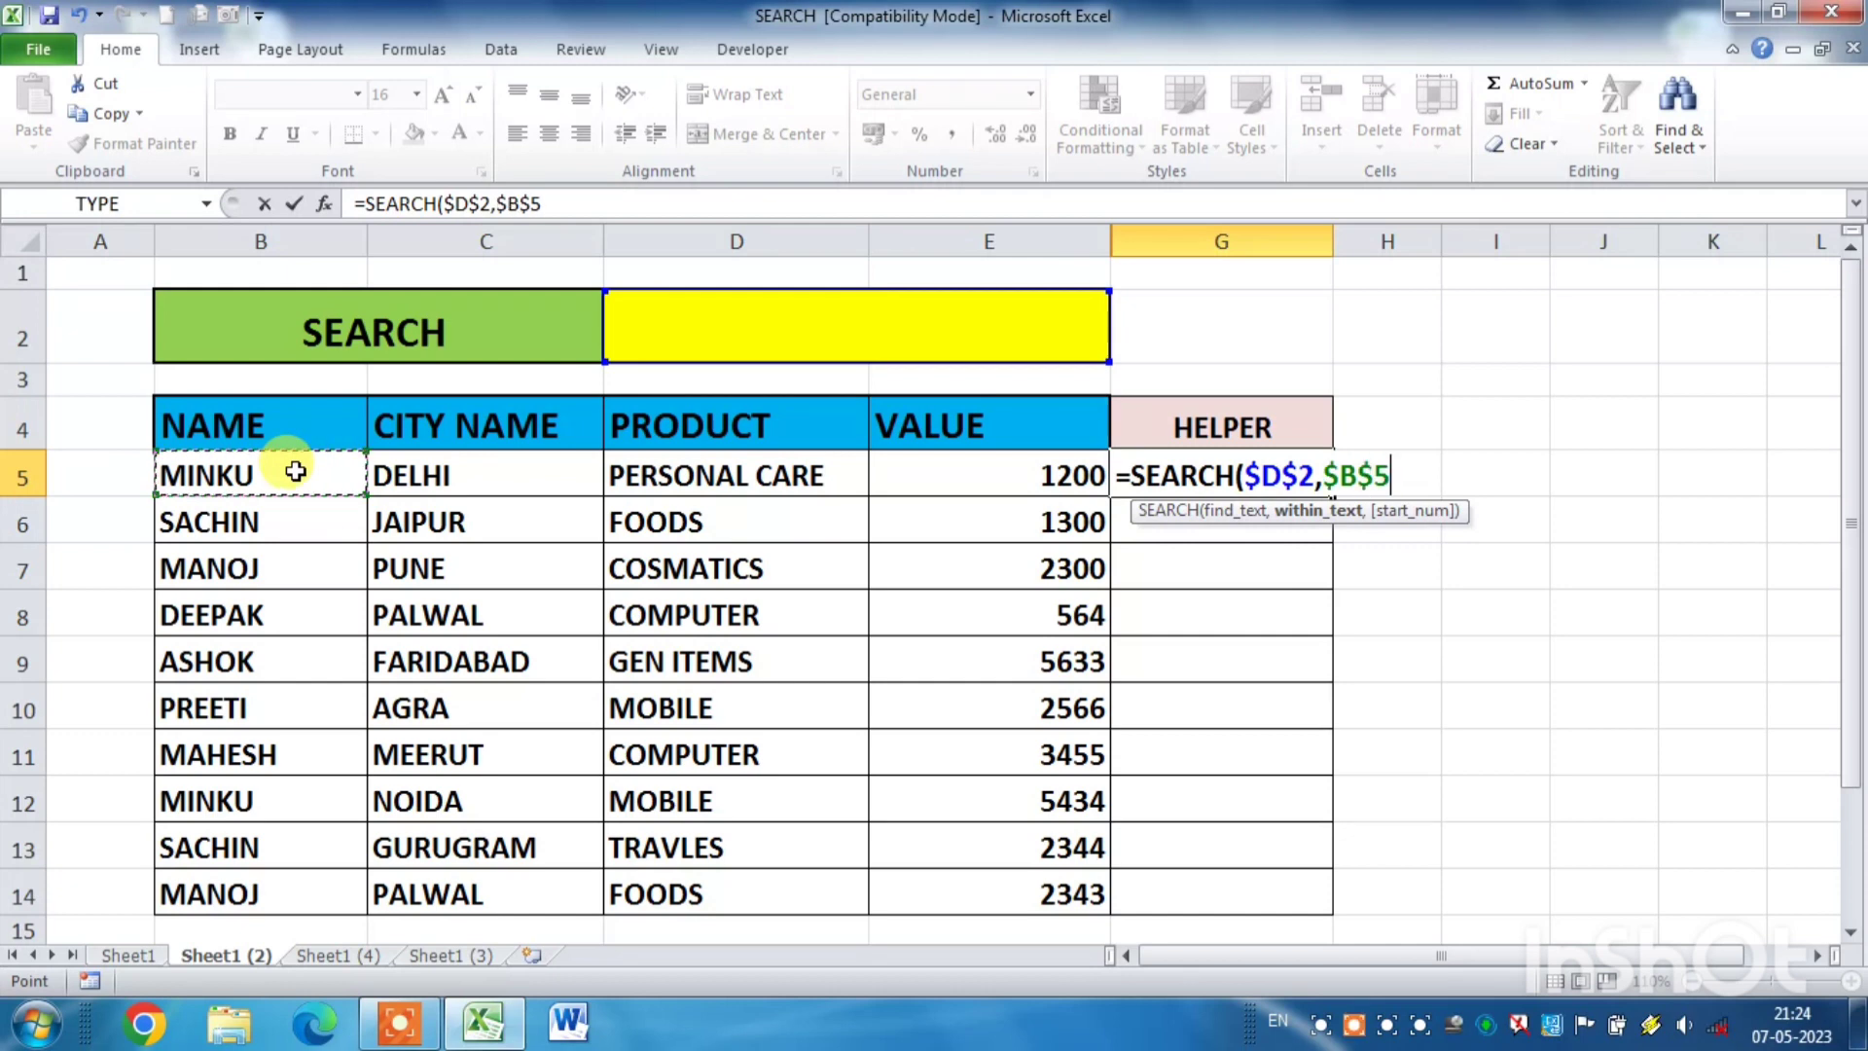
key("F4")
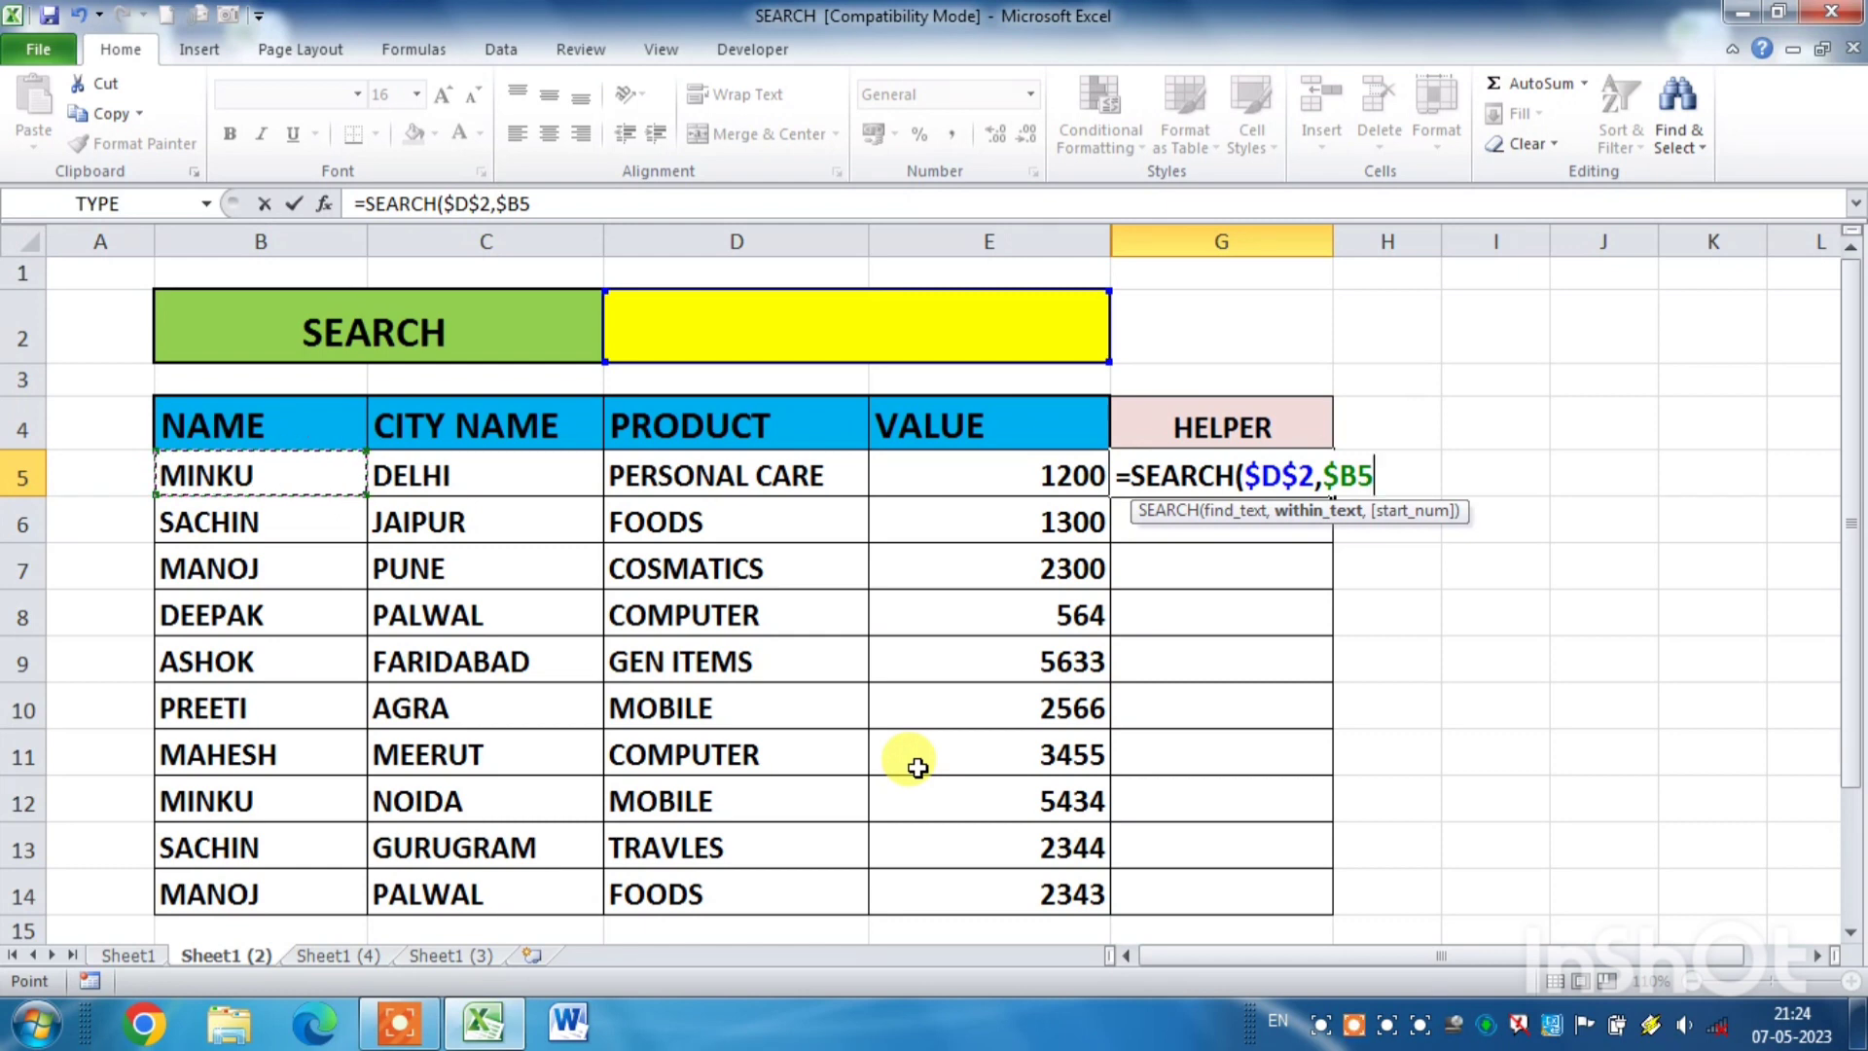
type("&")
left_click(535, 477)
key("F4")
key("F4")
key("F4")
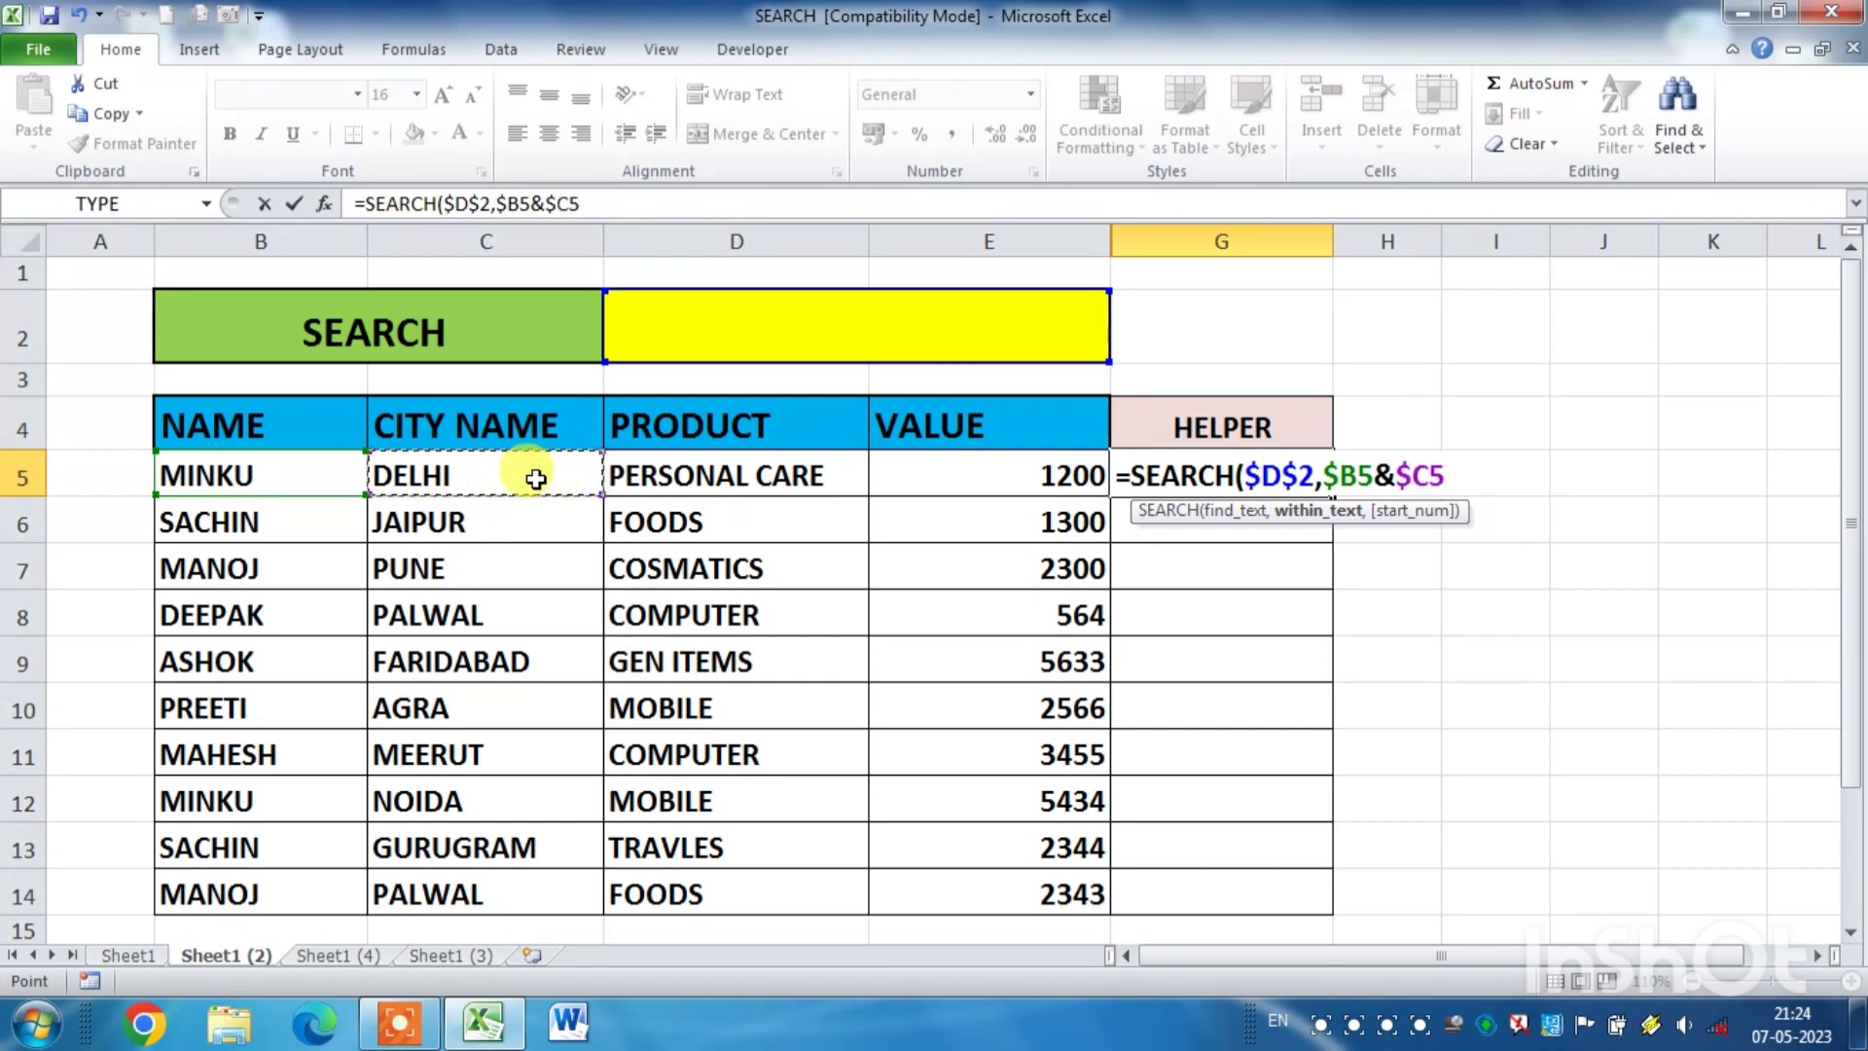
- Append &$D5&E5 to the within text and complete the G5 formula as =SEARCH($D$2,$B5&$C5&$D5&E5)
type("&")
left_click(685, 477)
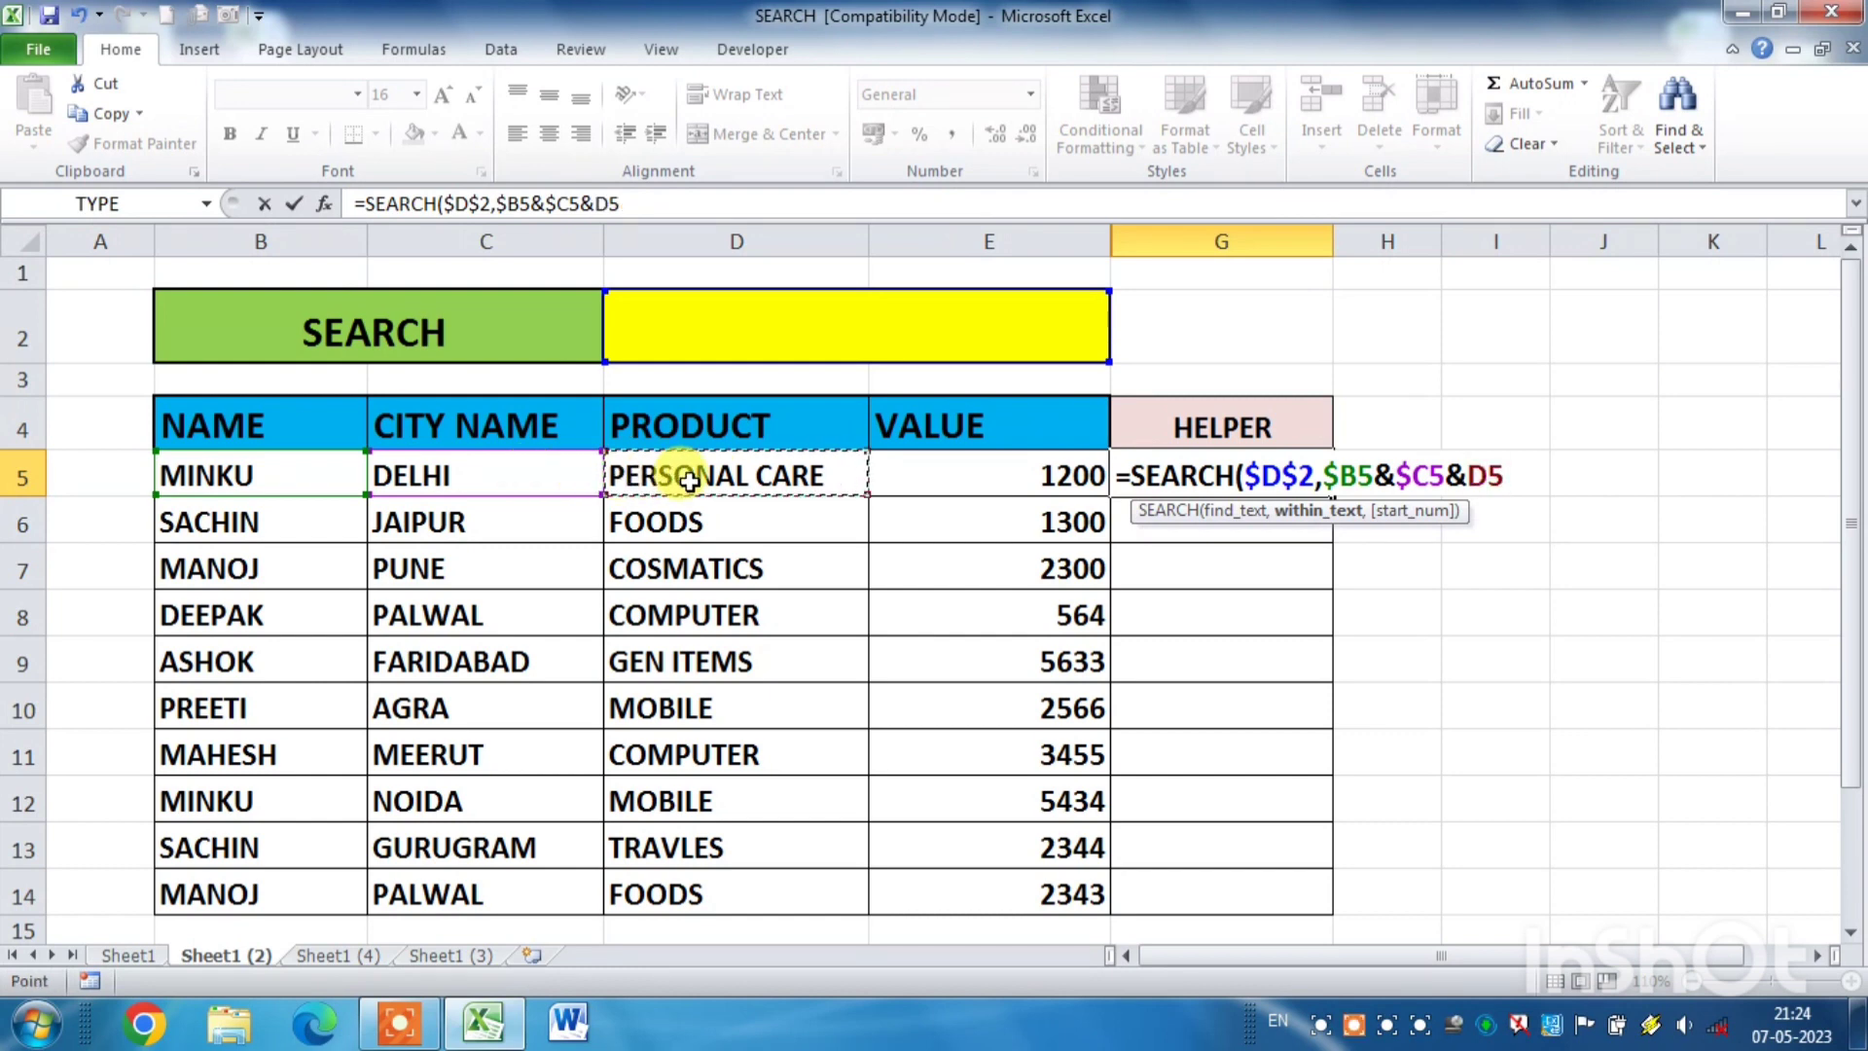
key("F4")
key("F4")
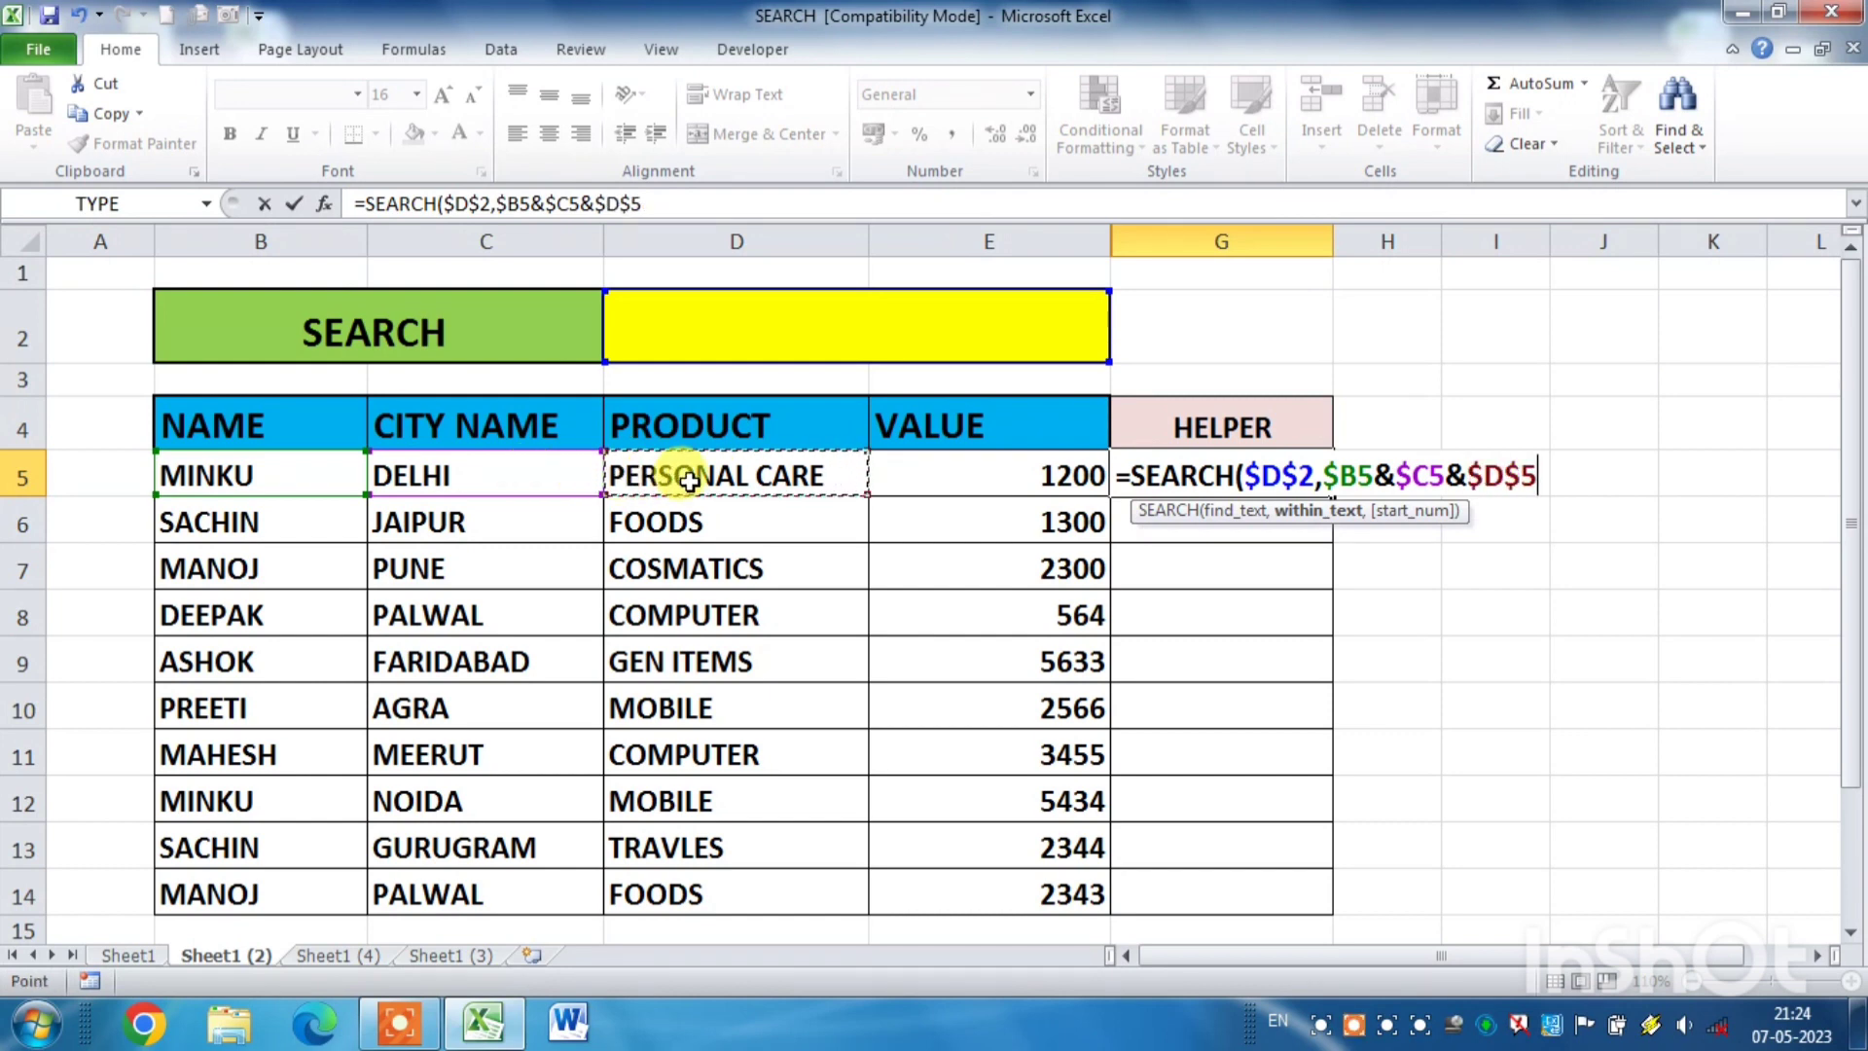
key("F4")
type("&")
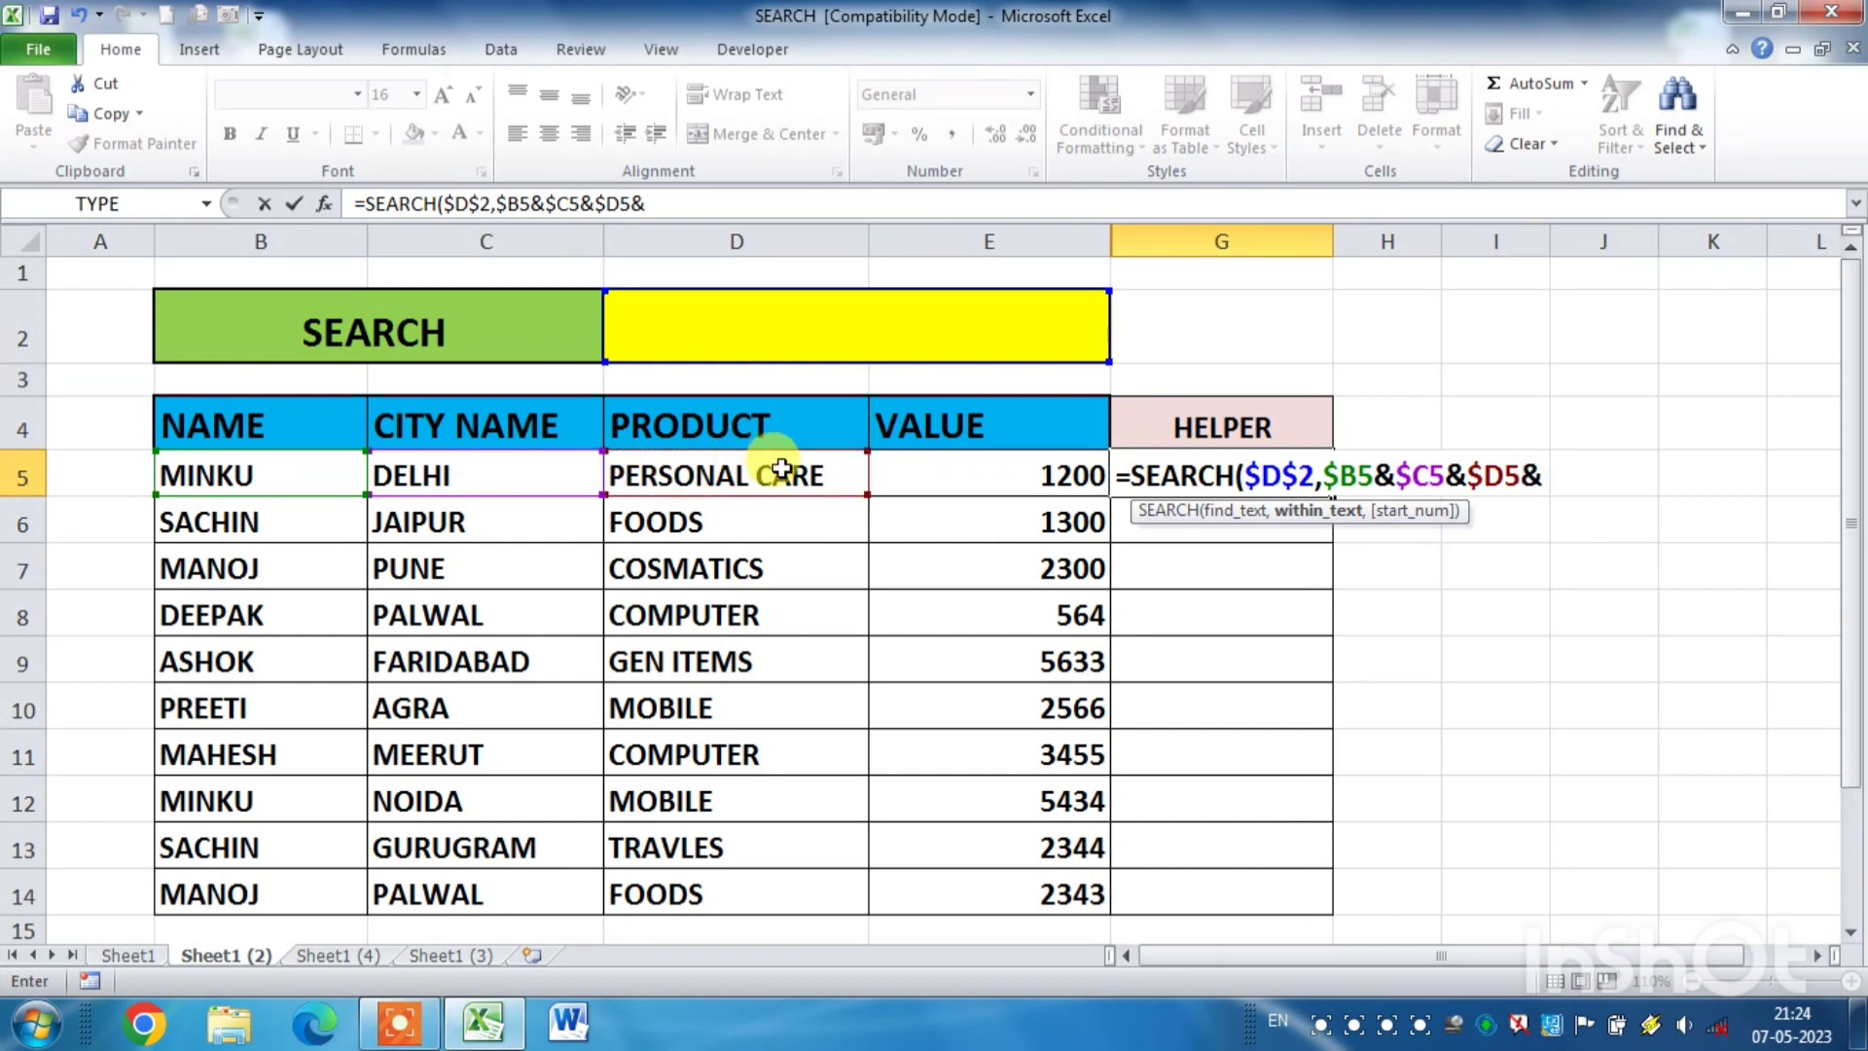
left_click(933, 471)
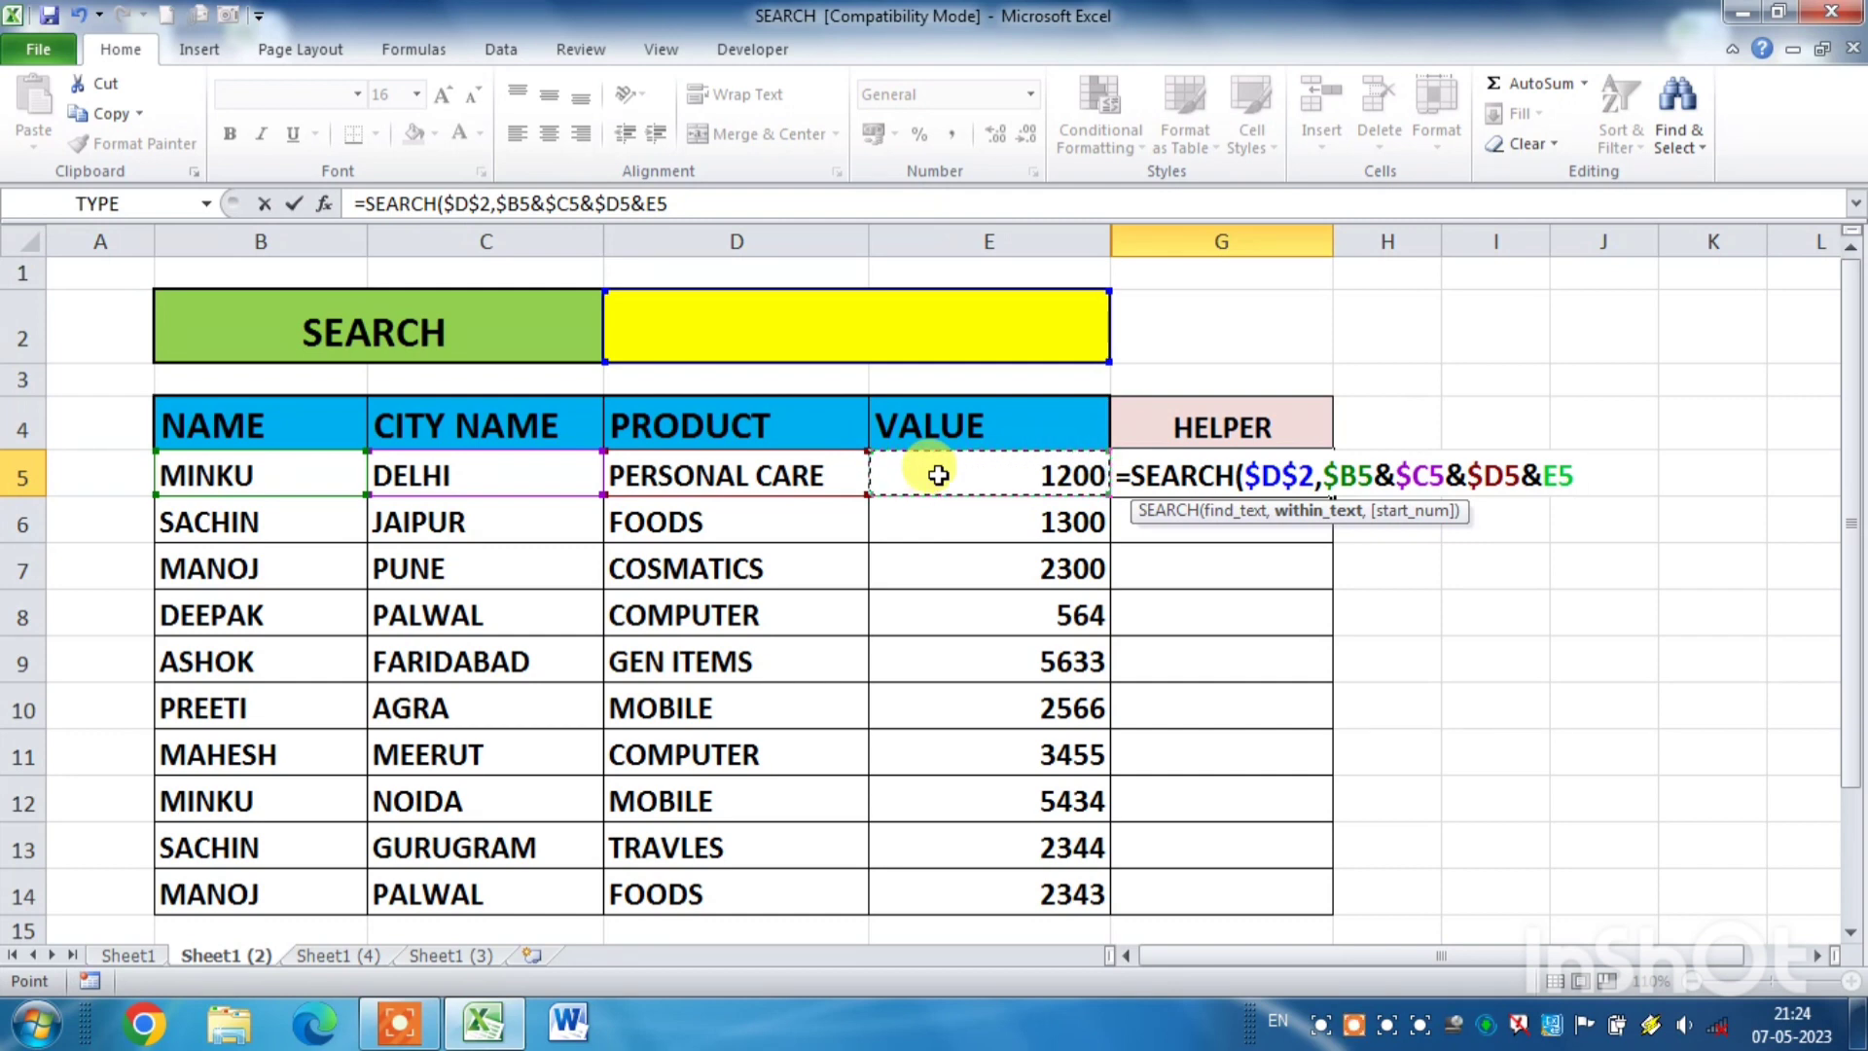
type(")")
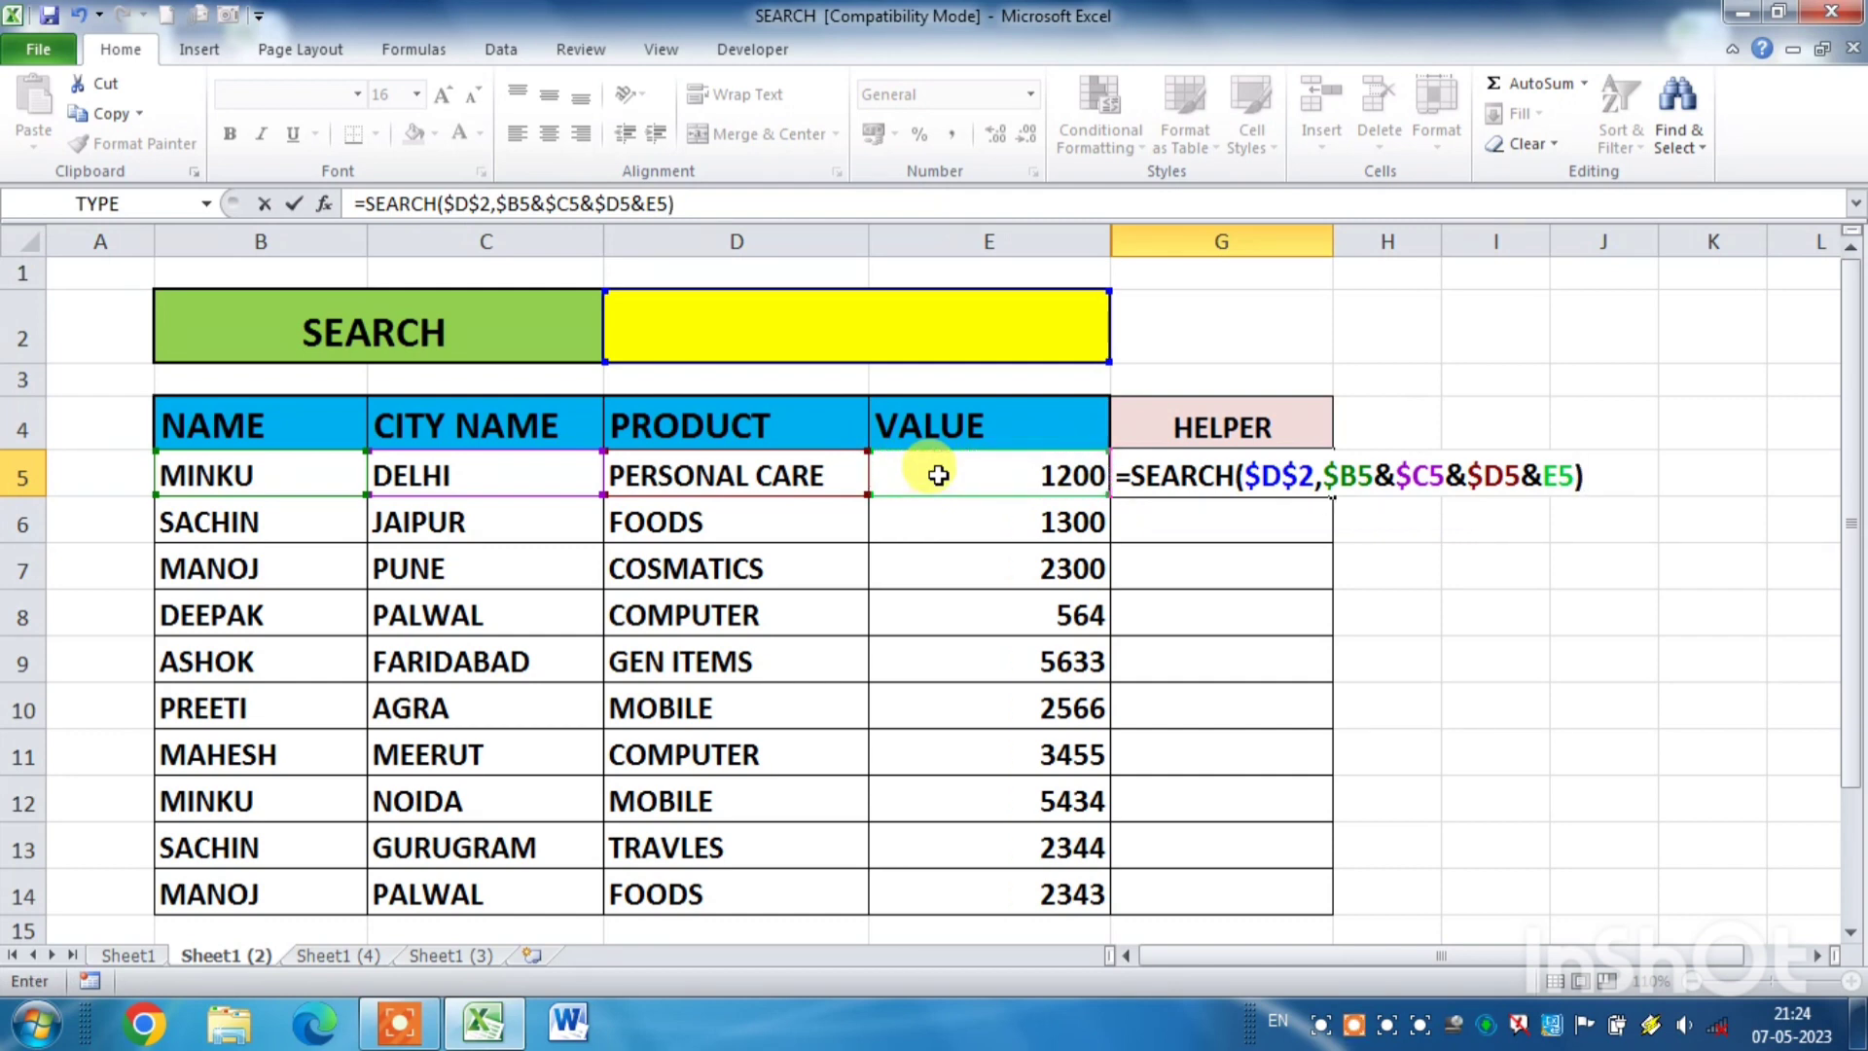
key("Return")
- Copy the G5 formula down the HELPER column to G14 and enter the name from B5 in search cell D2
left_click(1244, 477)
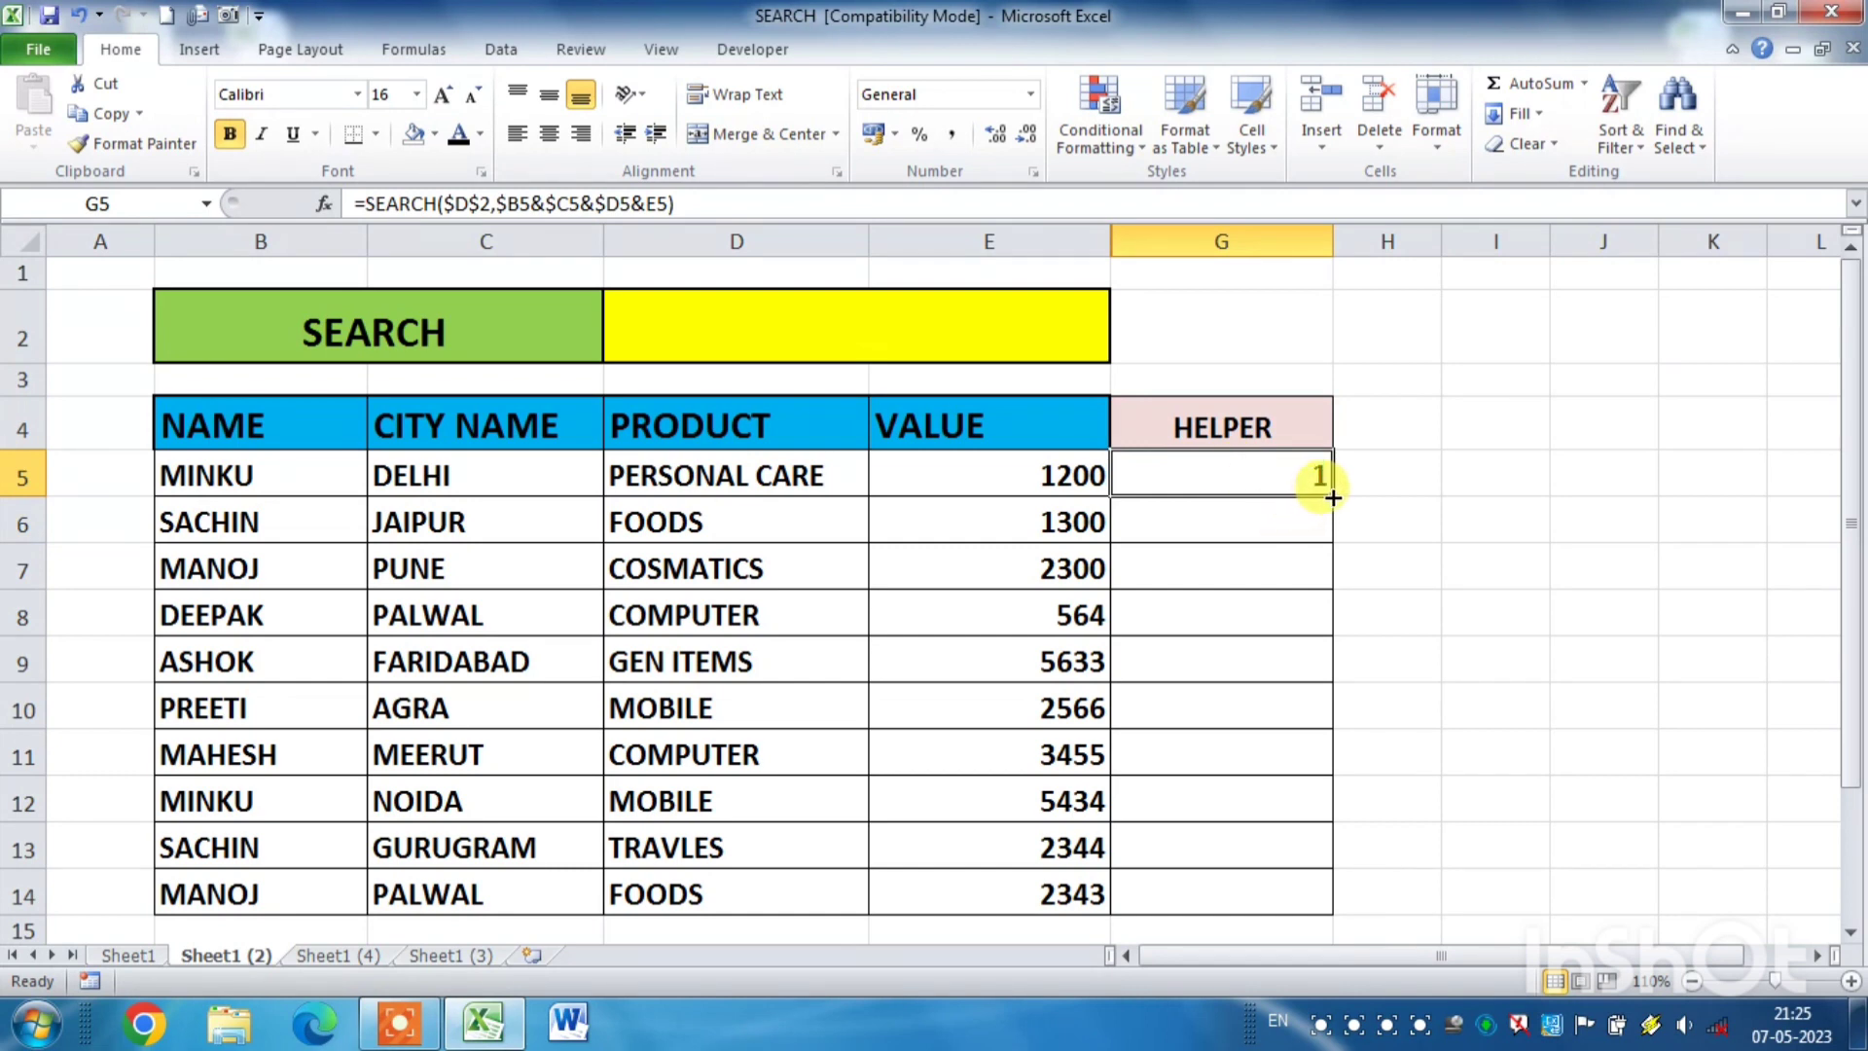
left_click_drag(1333, 497, 1305, 905)
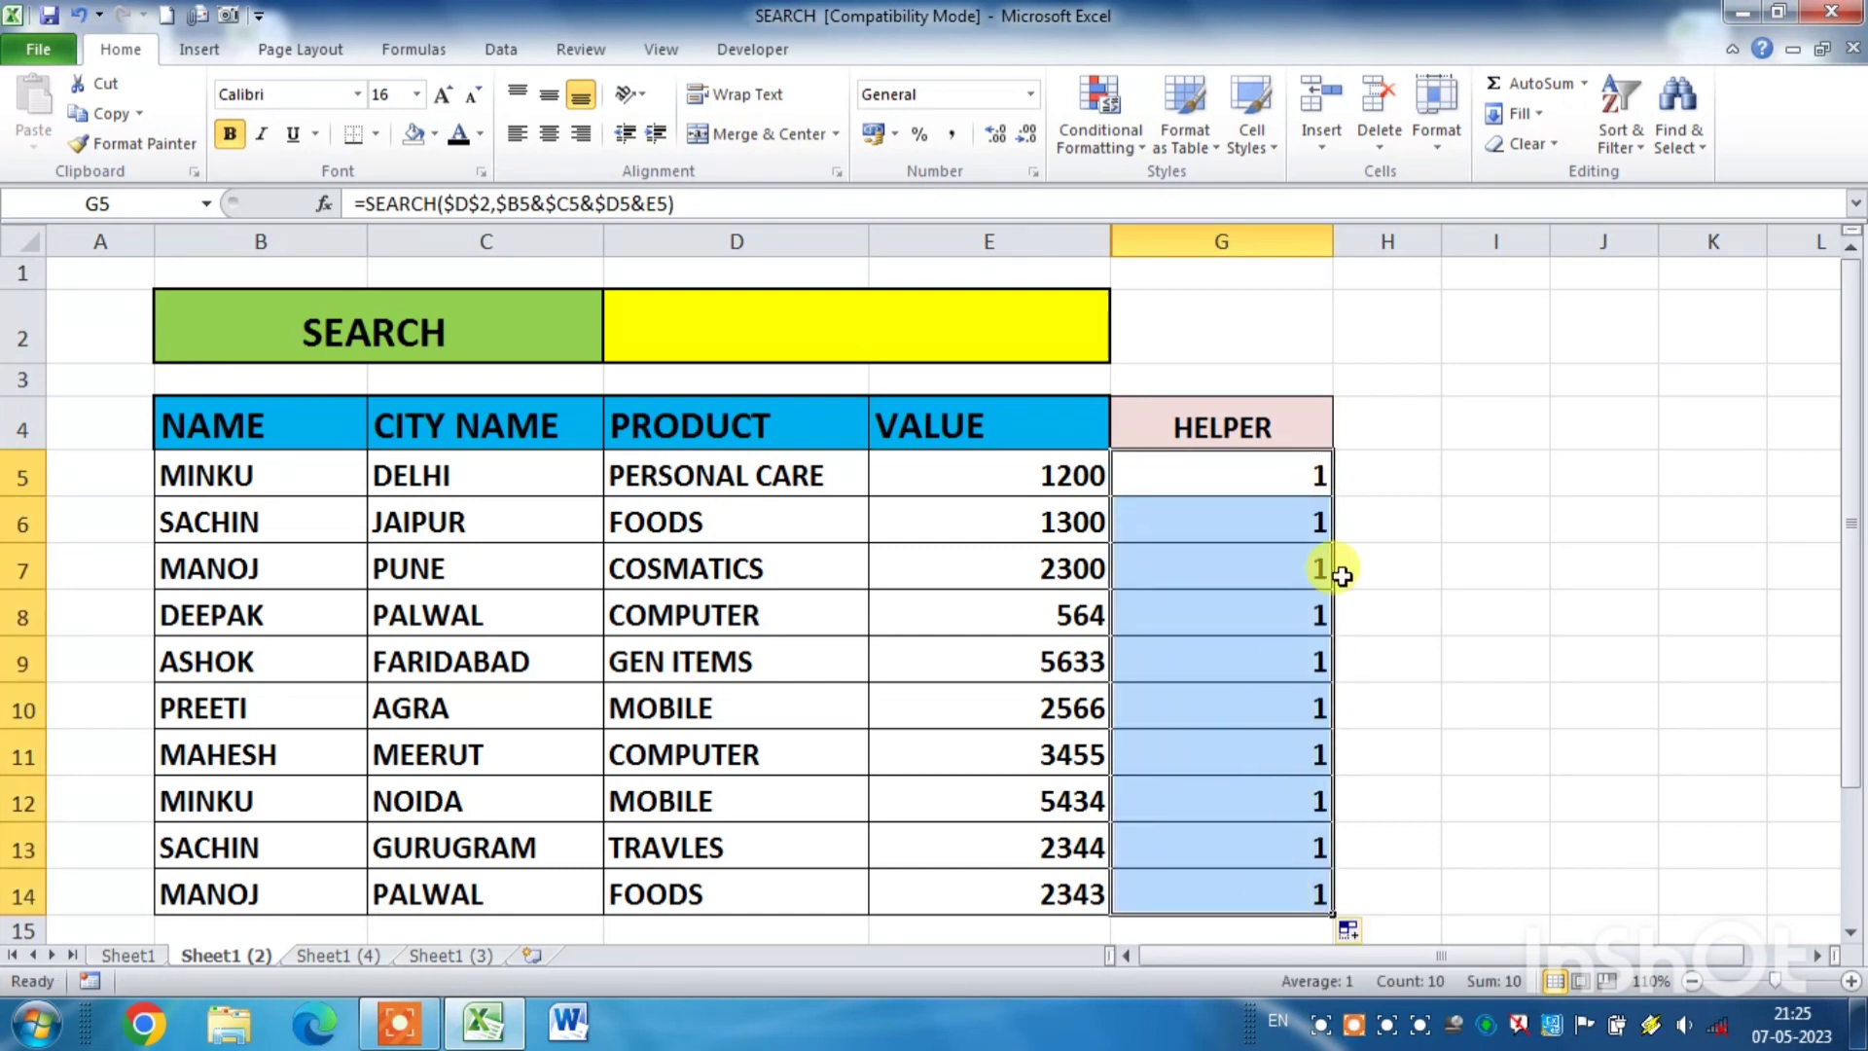
left_click(882, 315)
type("MINKU")
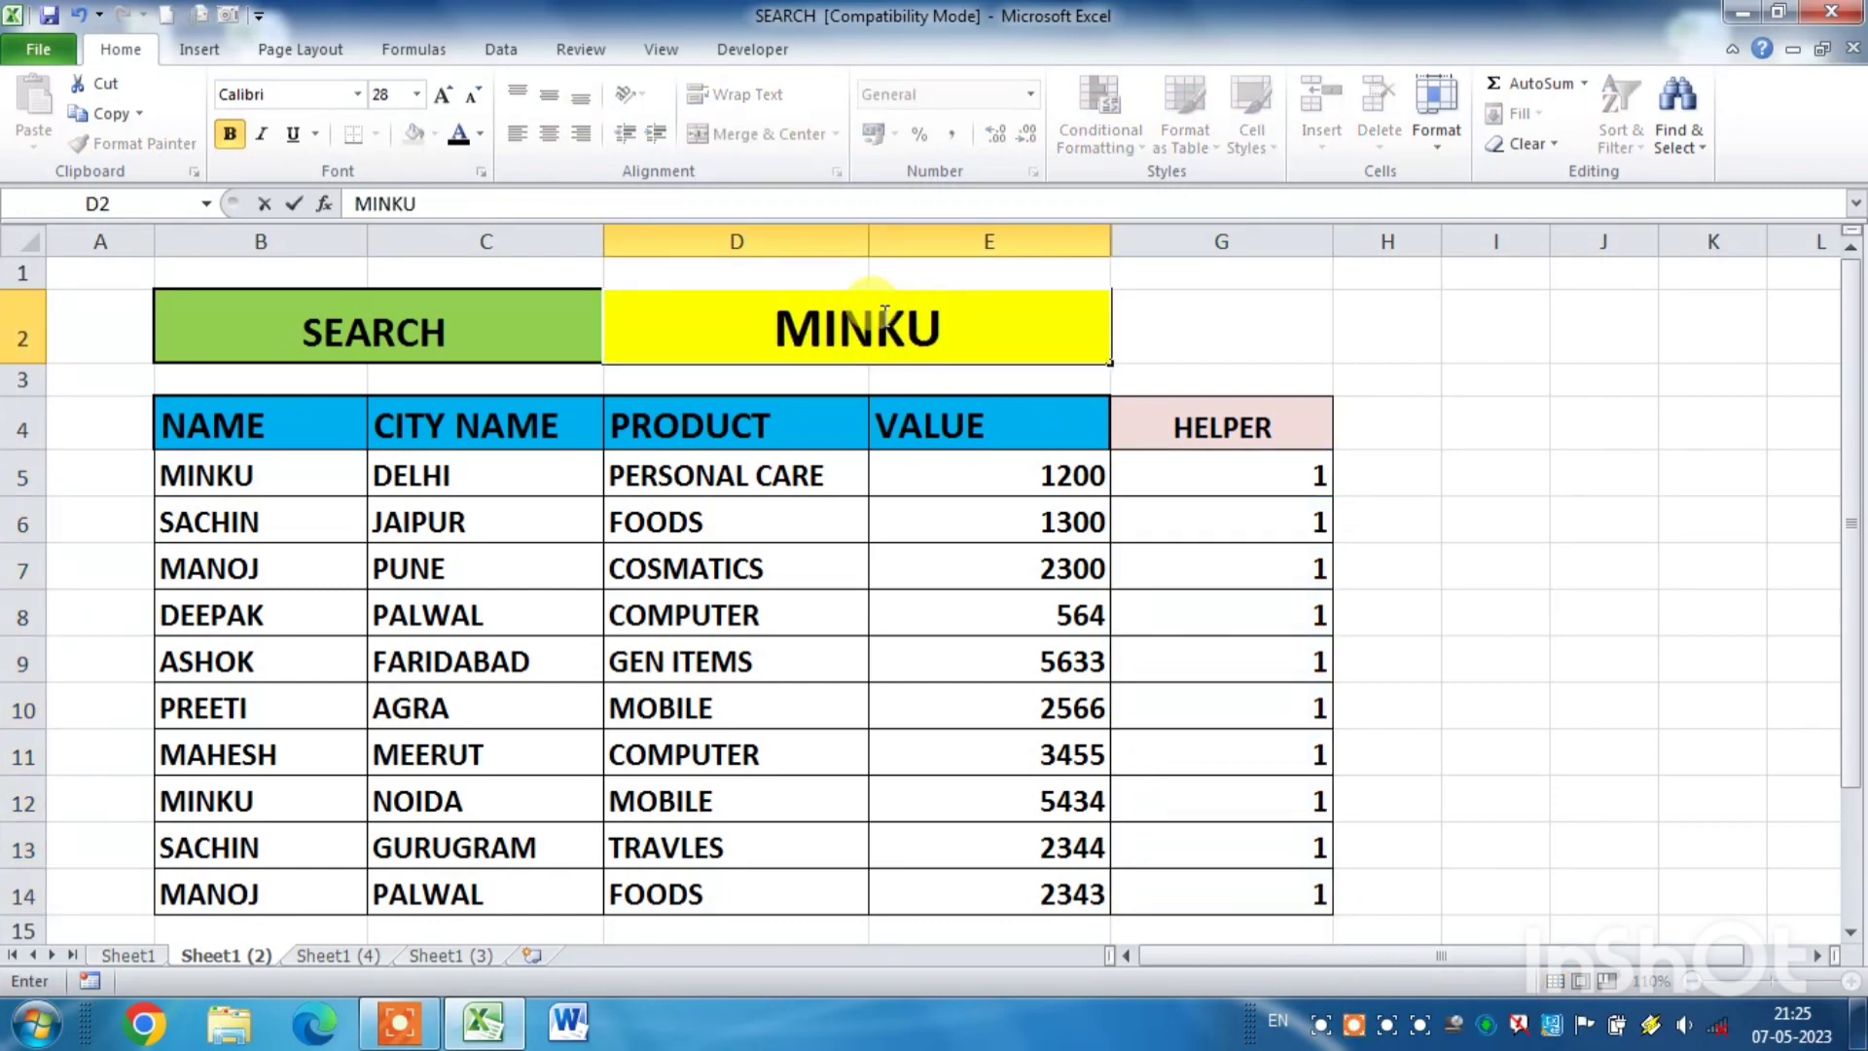
key("Return")
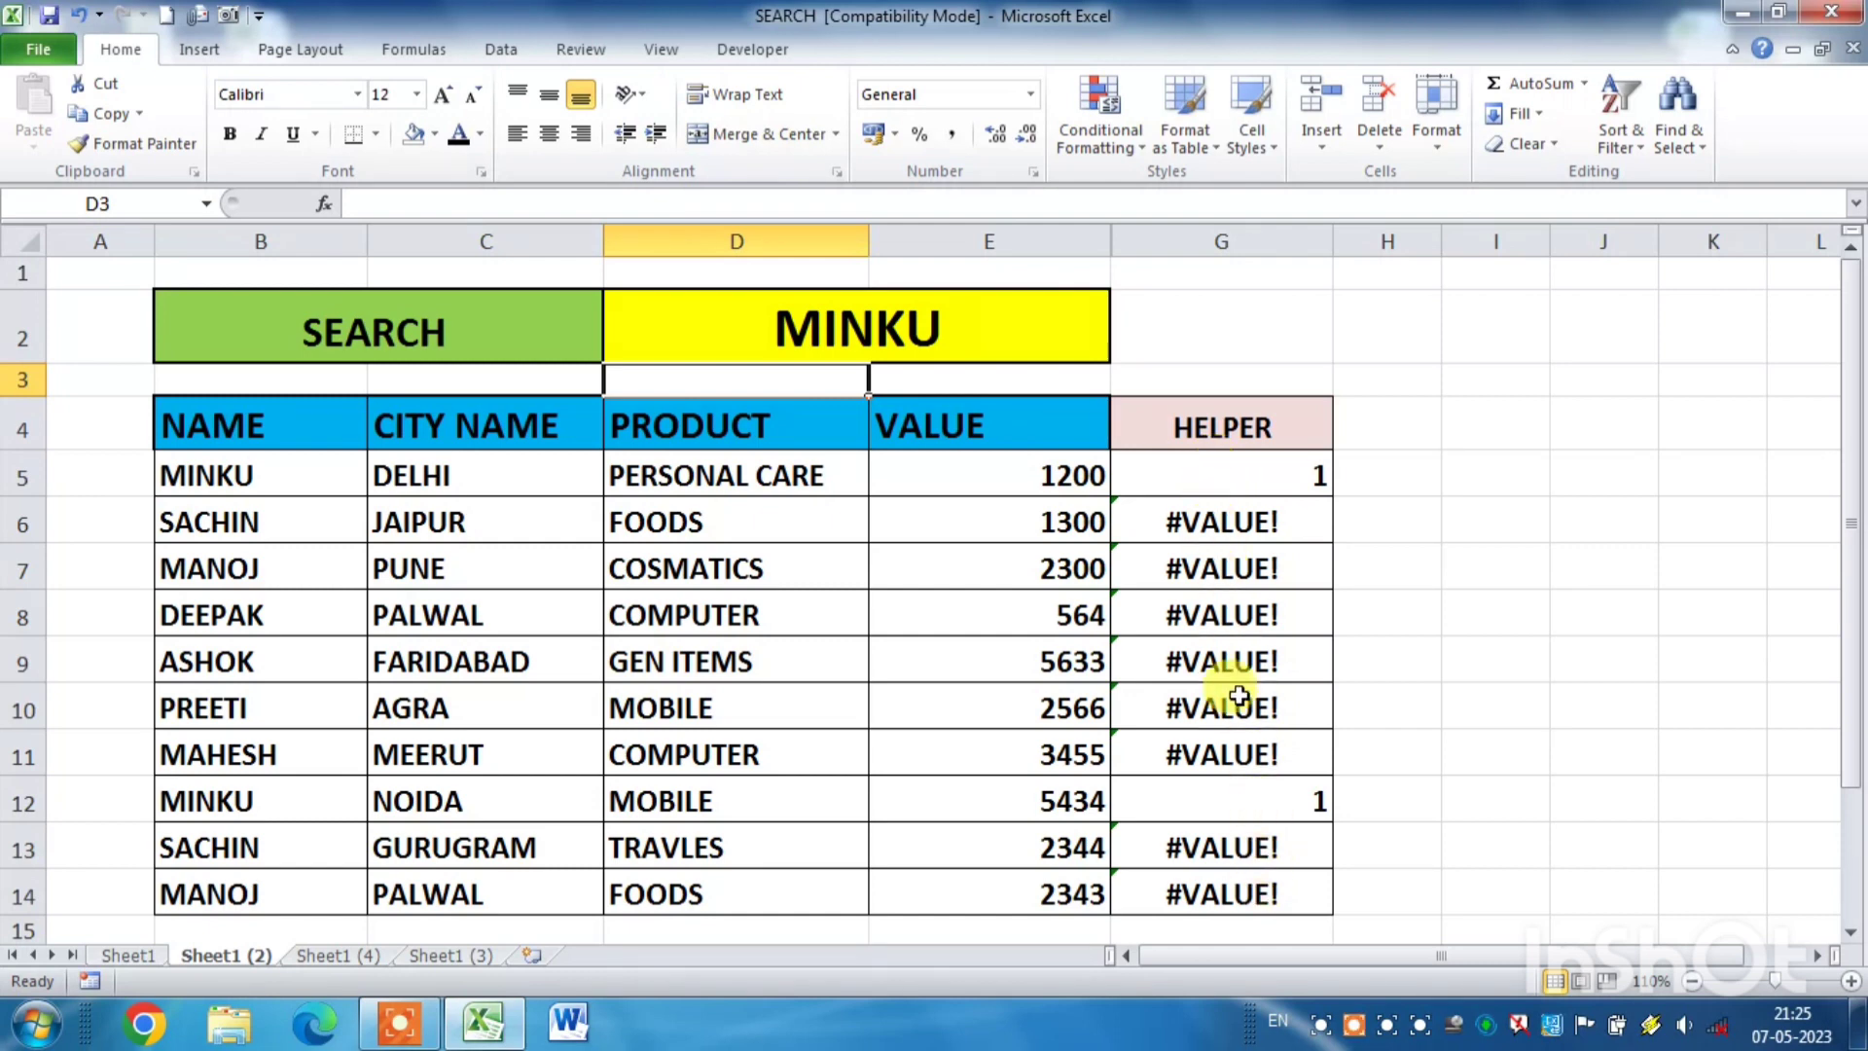
- Wrap the G5 formula in ISNUMBER so it reads =ISNUMBER(SEARCH($D$2,$B5&$C5&$D5&E5))
left_click(1197, 473)
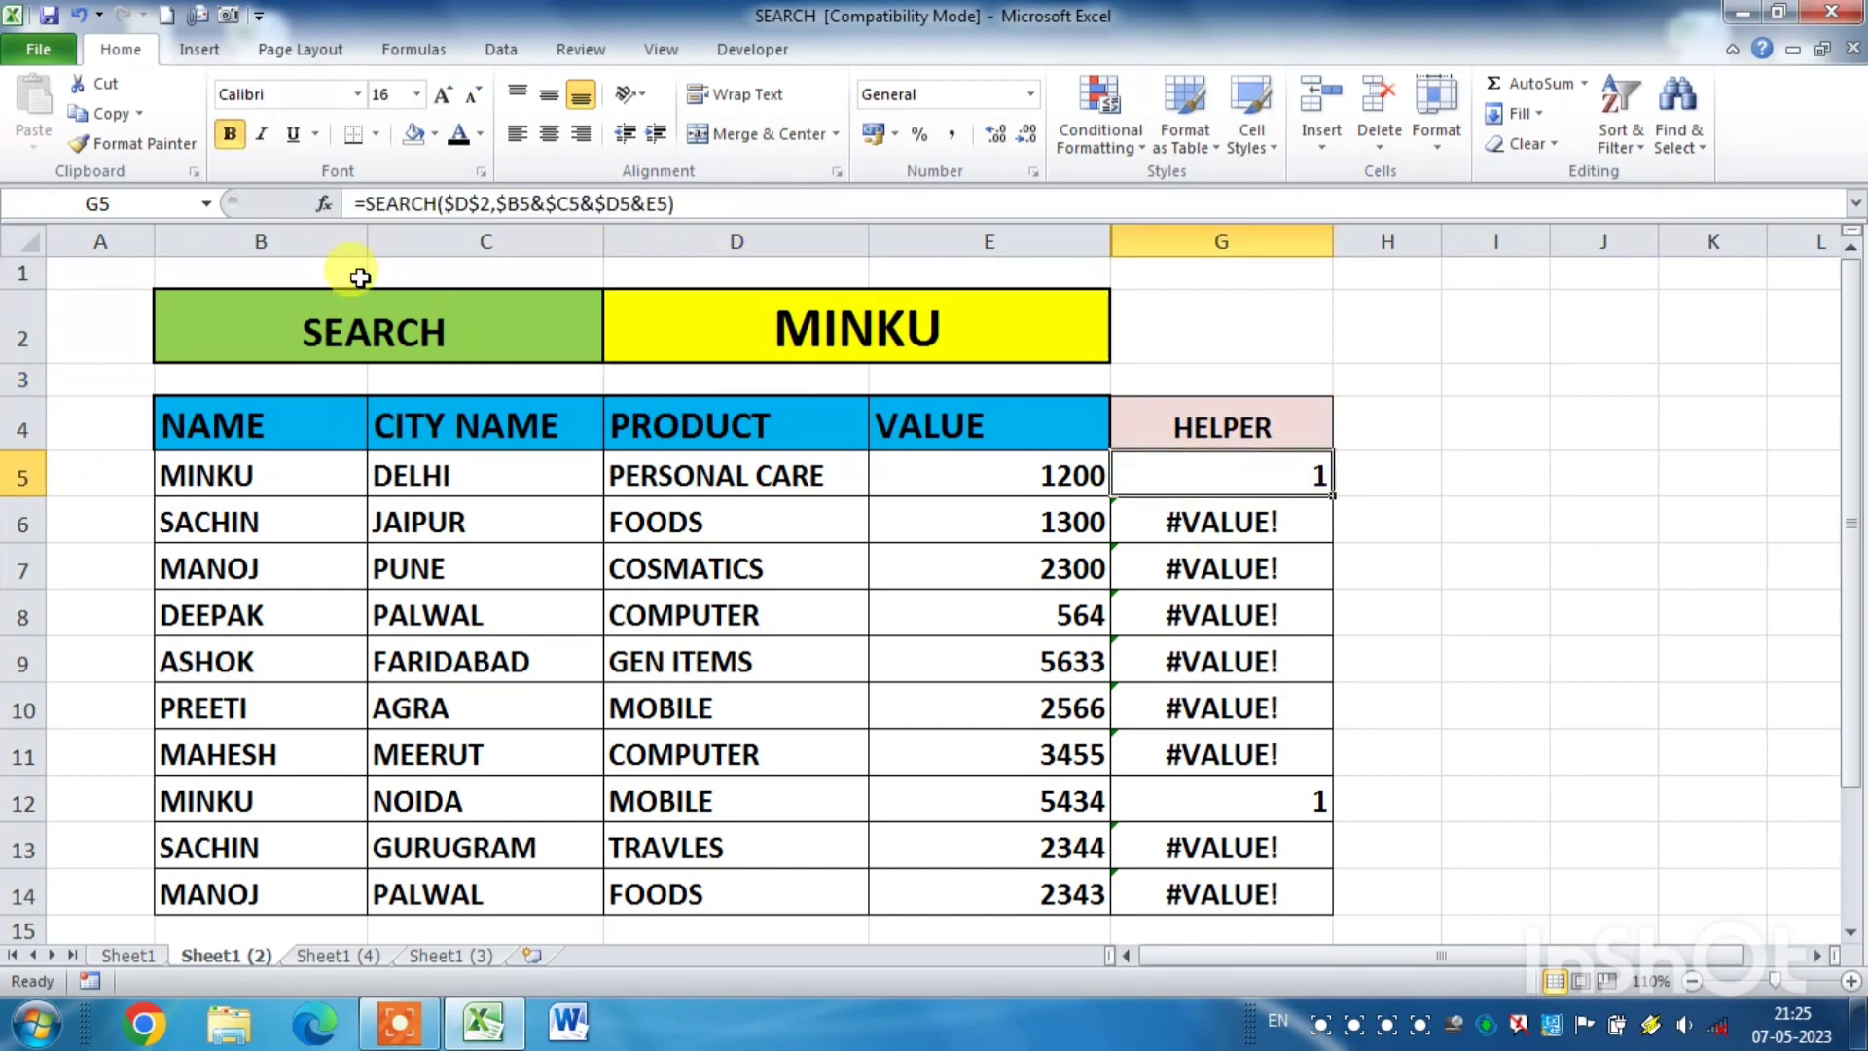
left_click(370, 202)
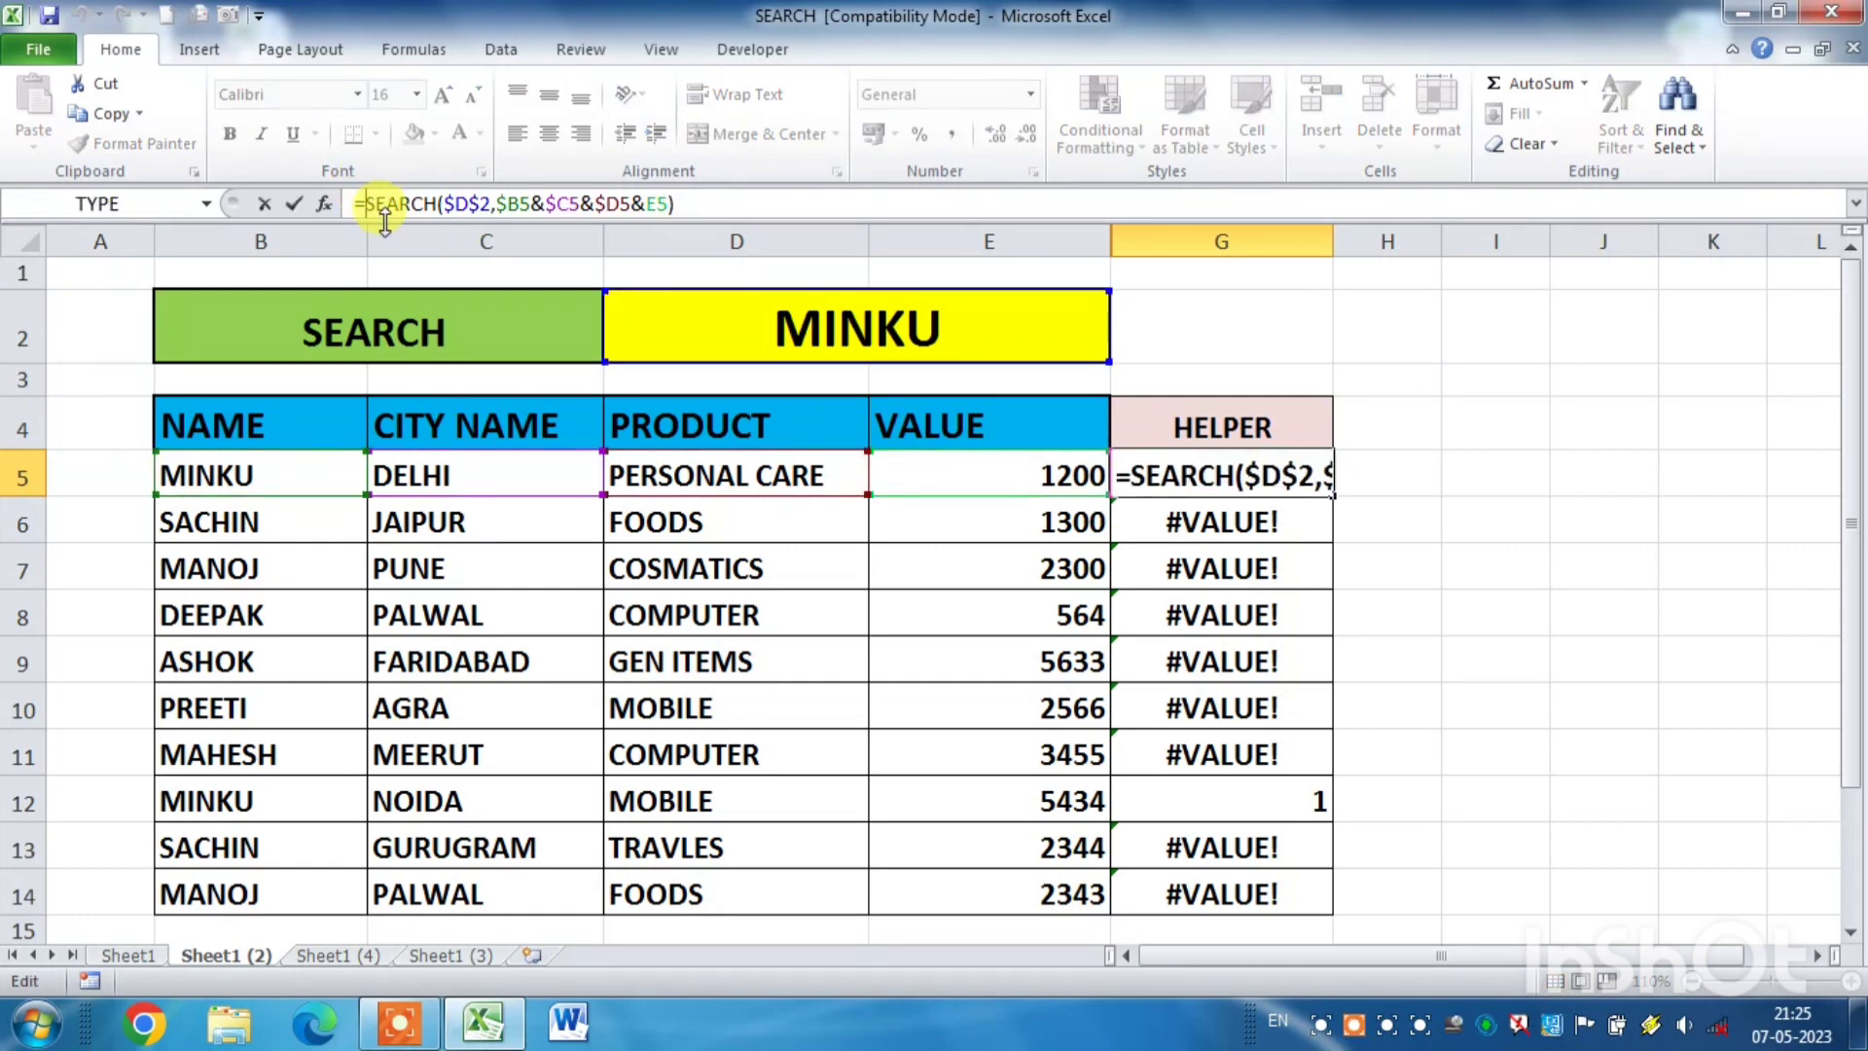
type("ISN")
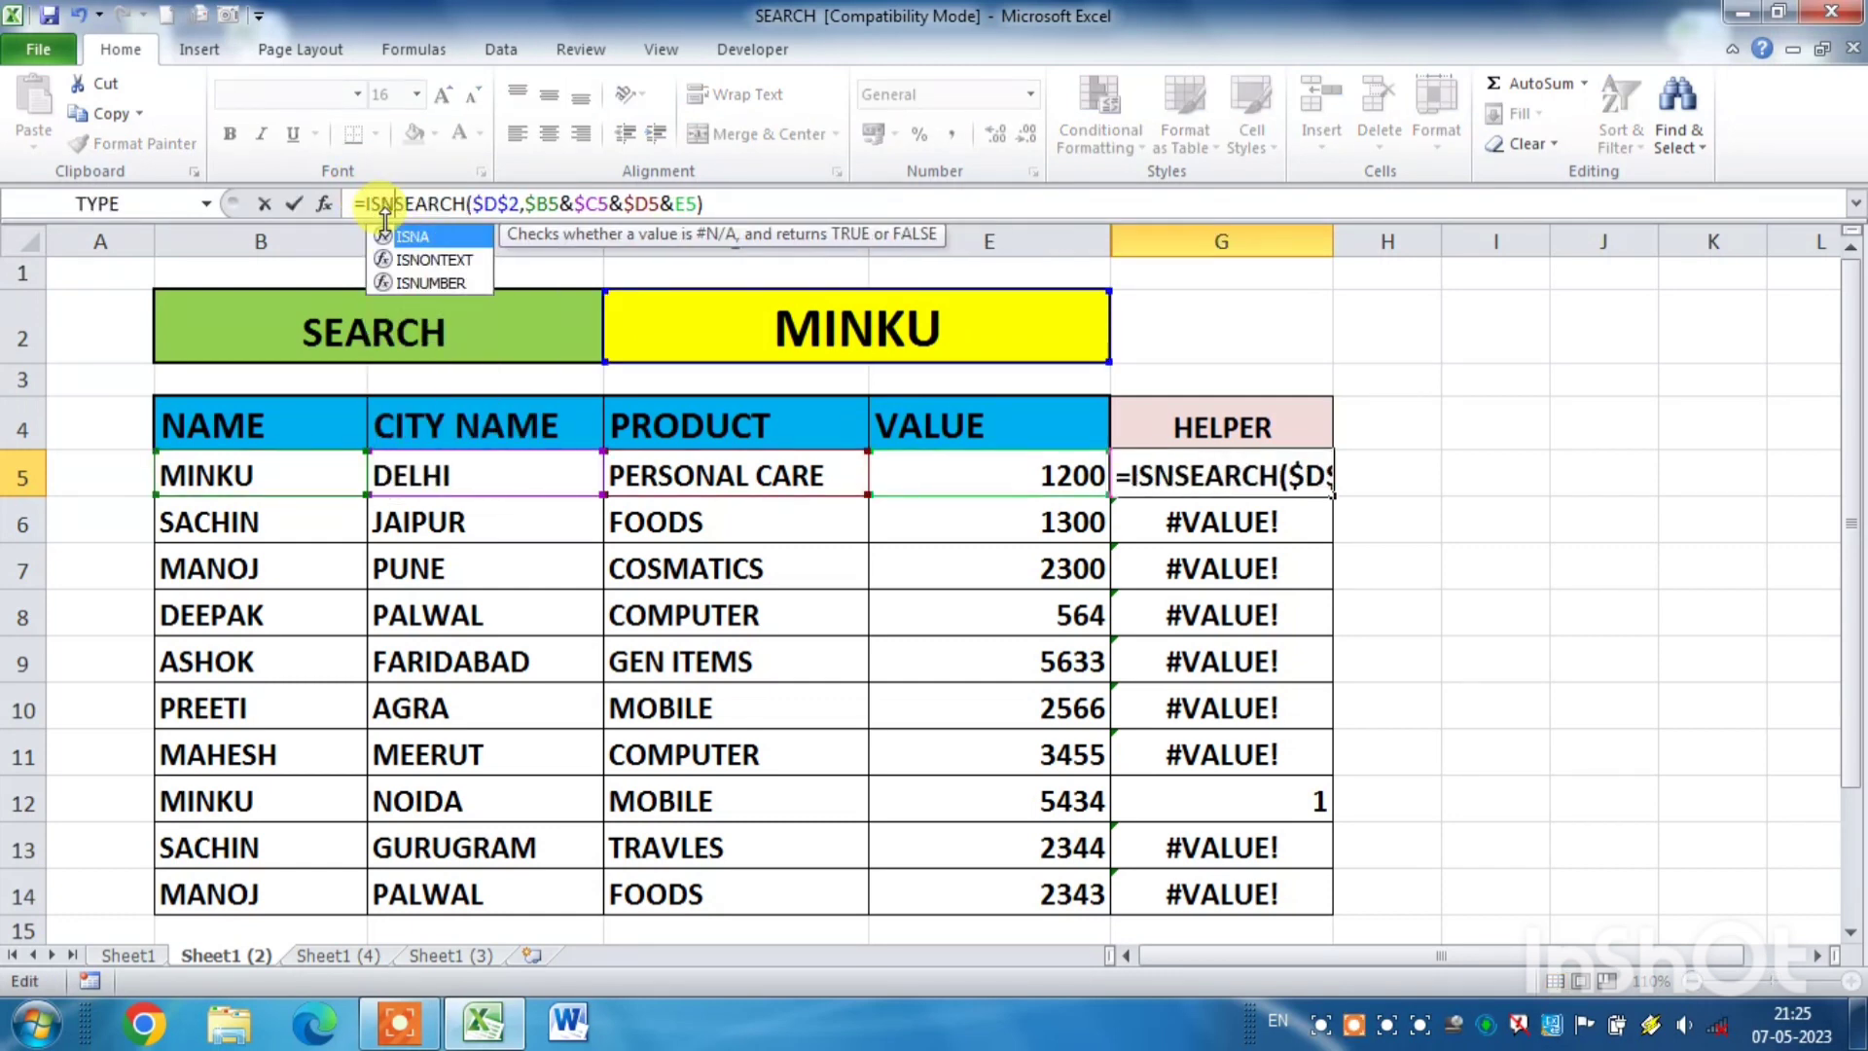
left_click(431, 284)
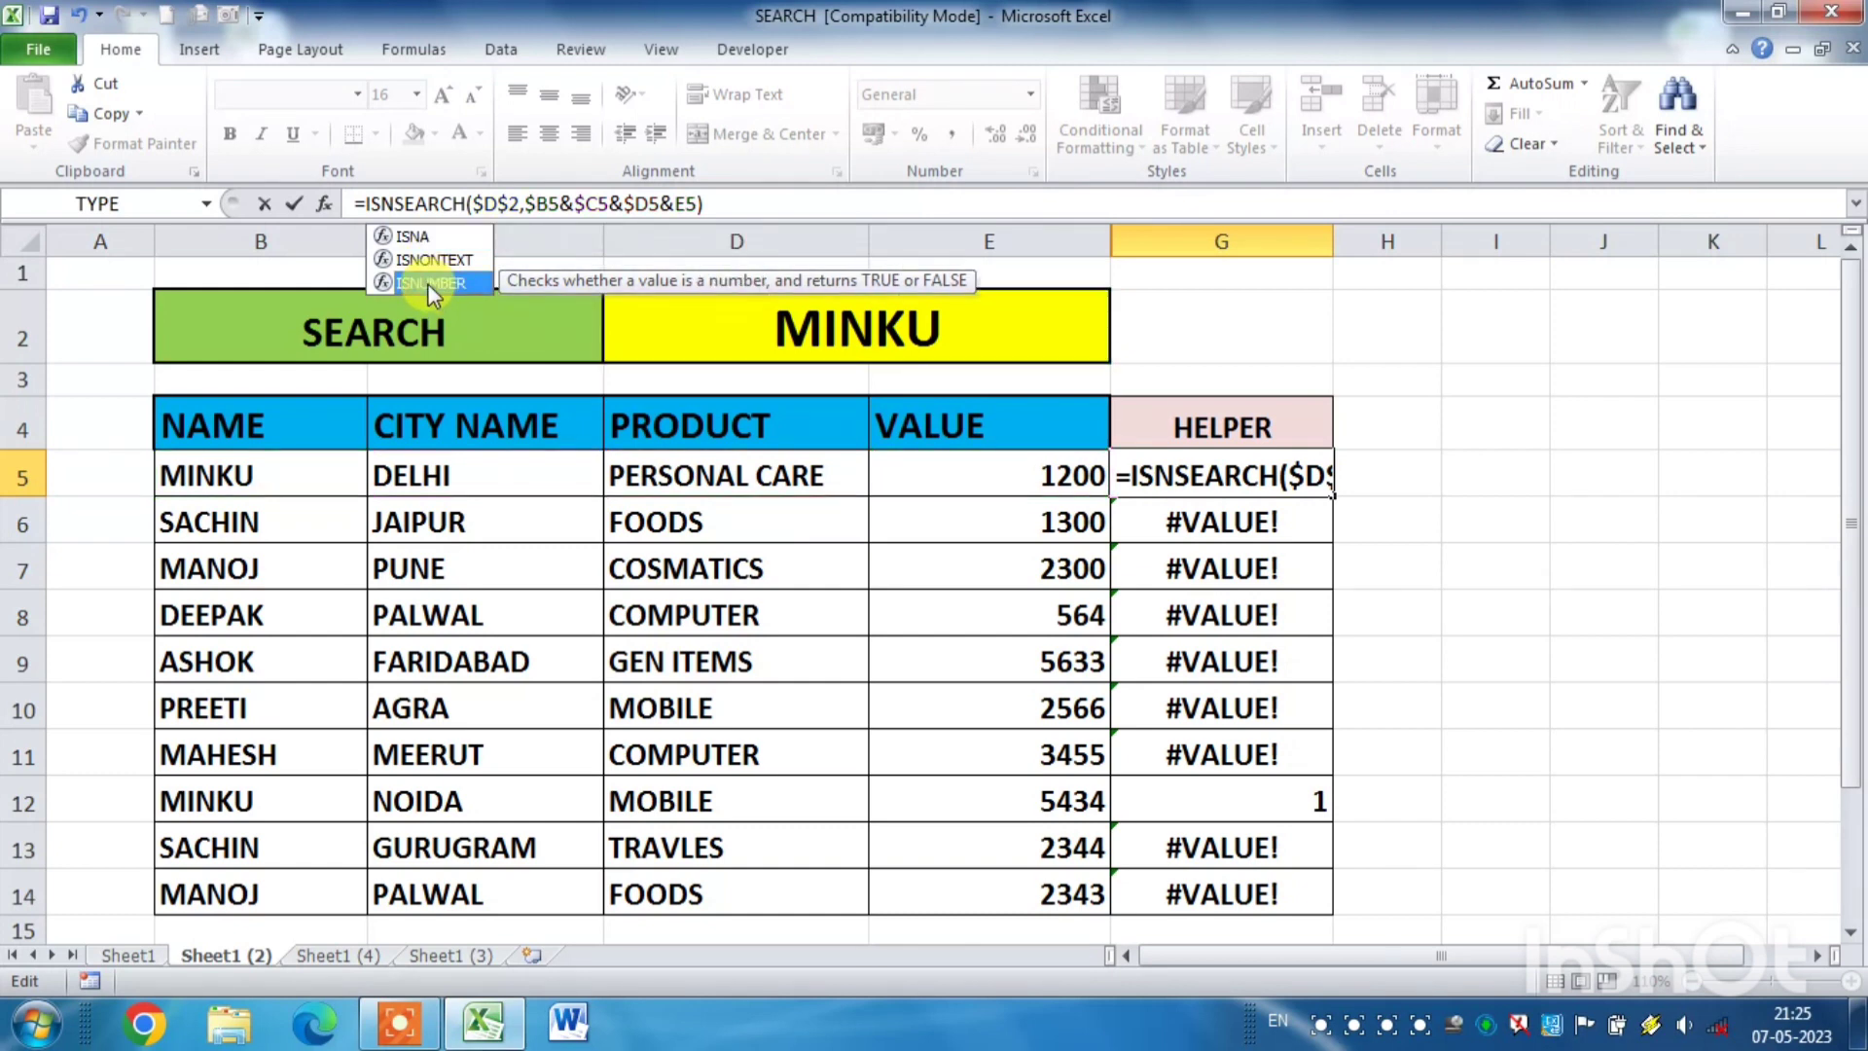
double_click(428, 284)
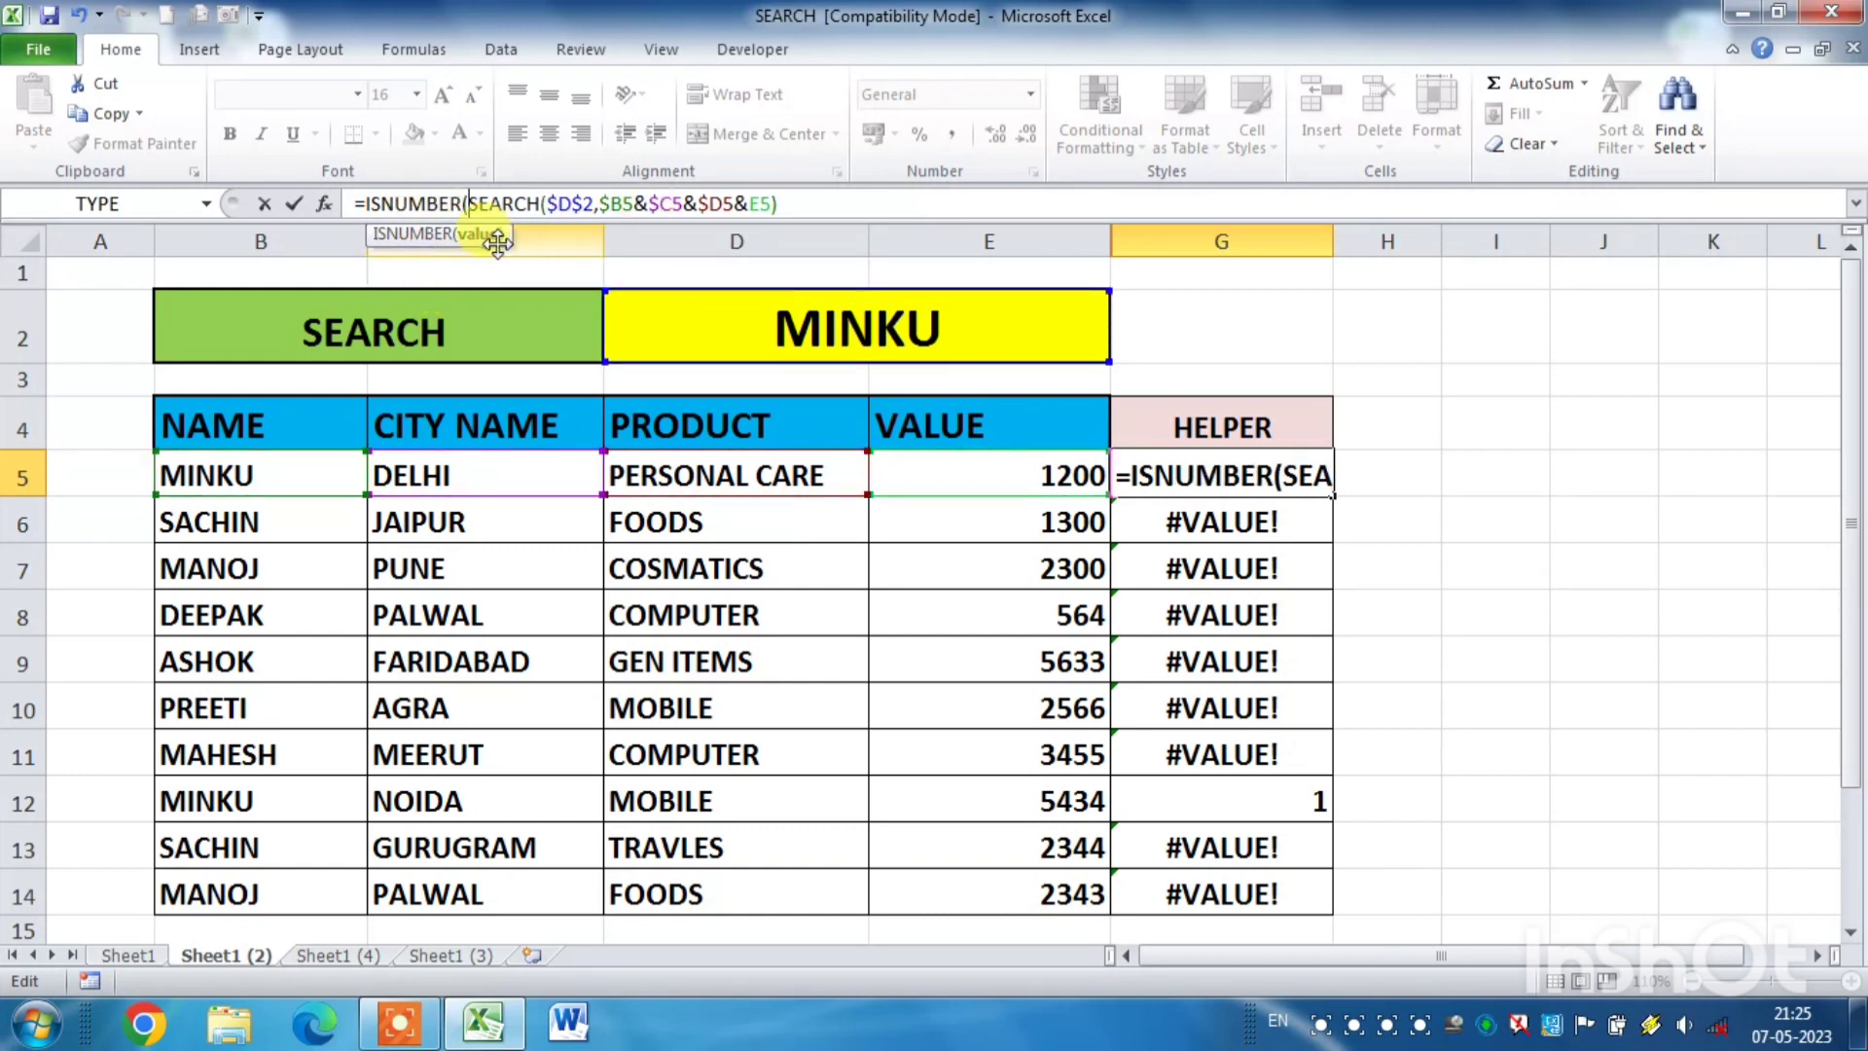
left_click(788, 204)
key("ctrl+Return")
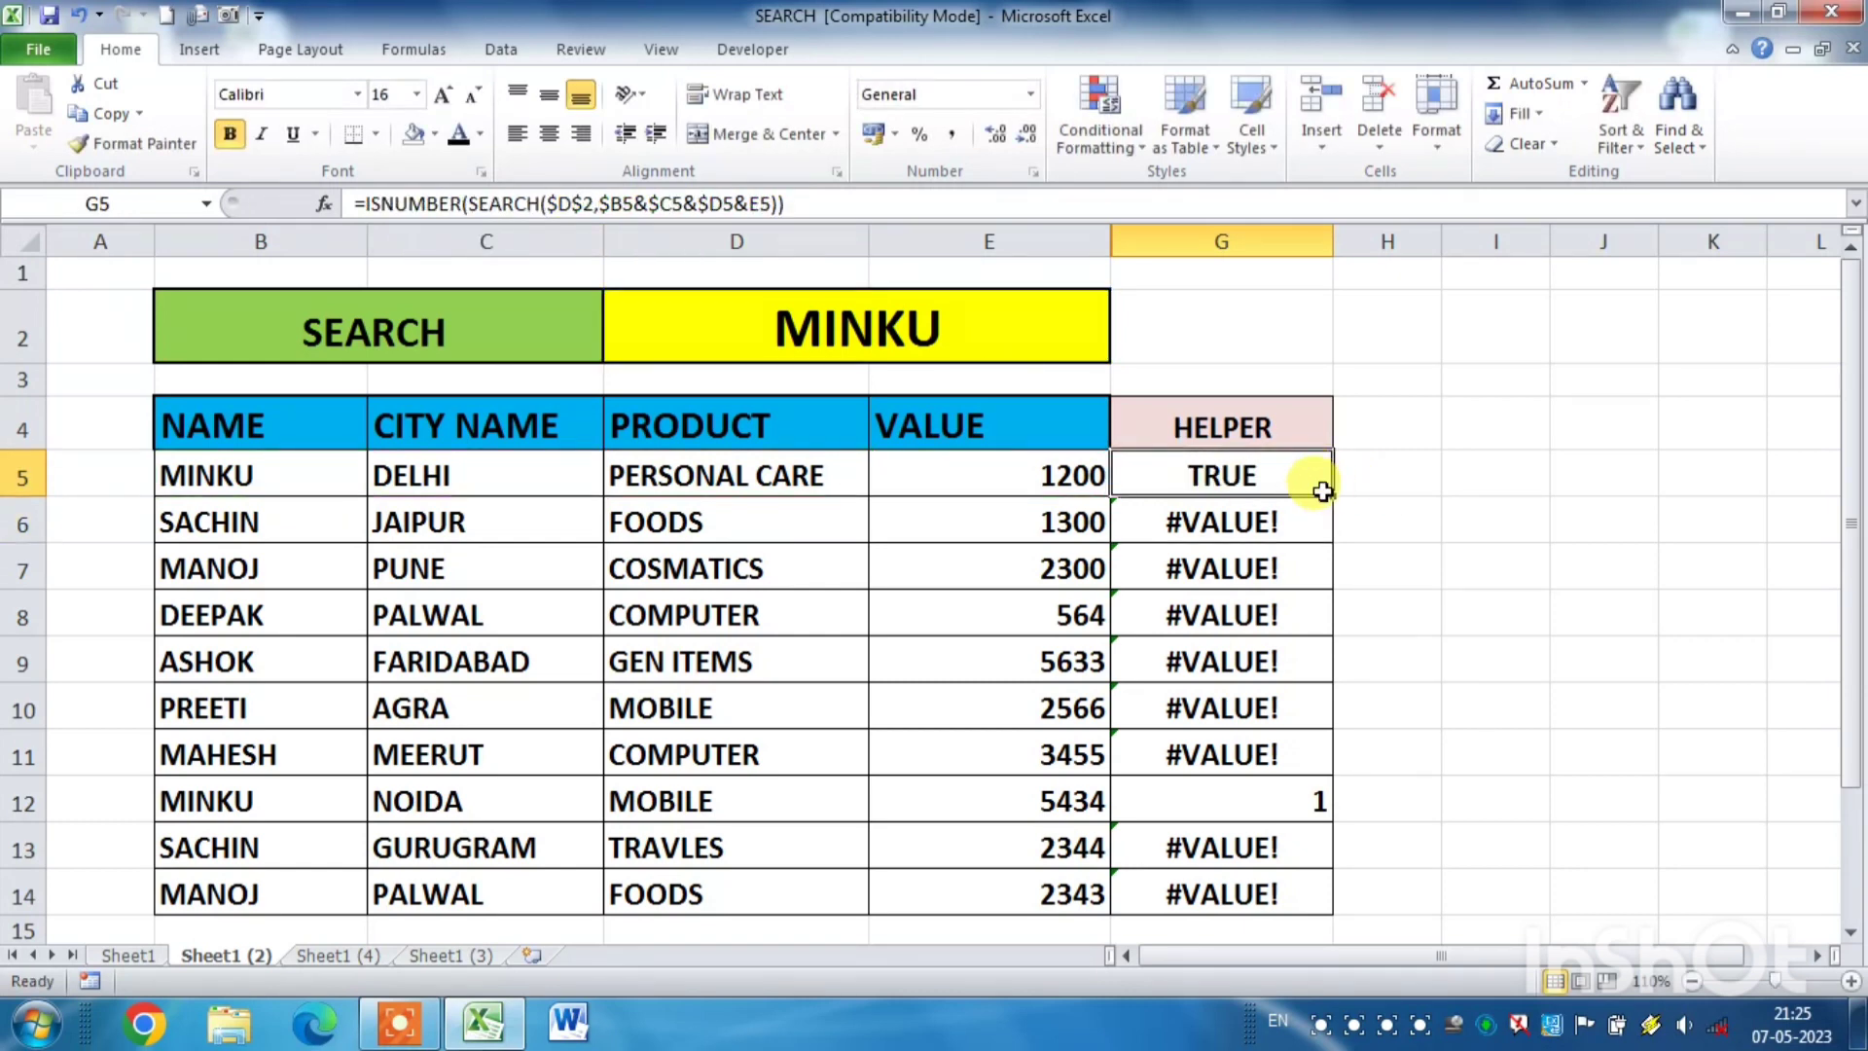
- Fill the ISNUMBER formula from G5 down the HELPER column to G14
left_click_drag(1336, 496, 1318, 895)
left_click(1469, 755)
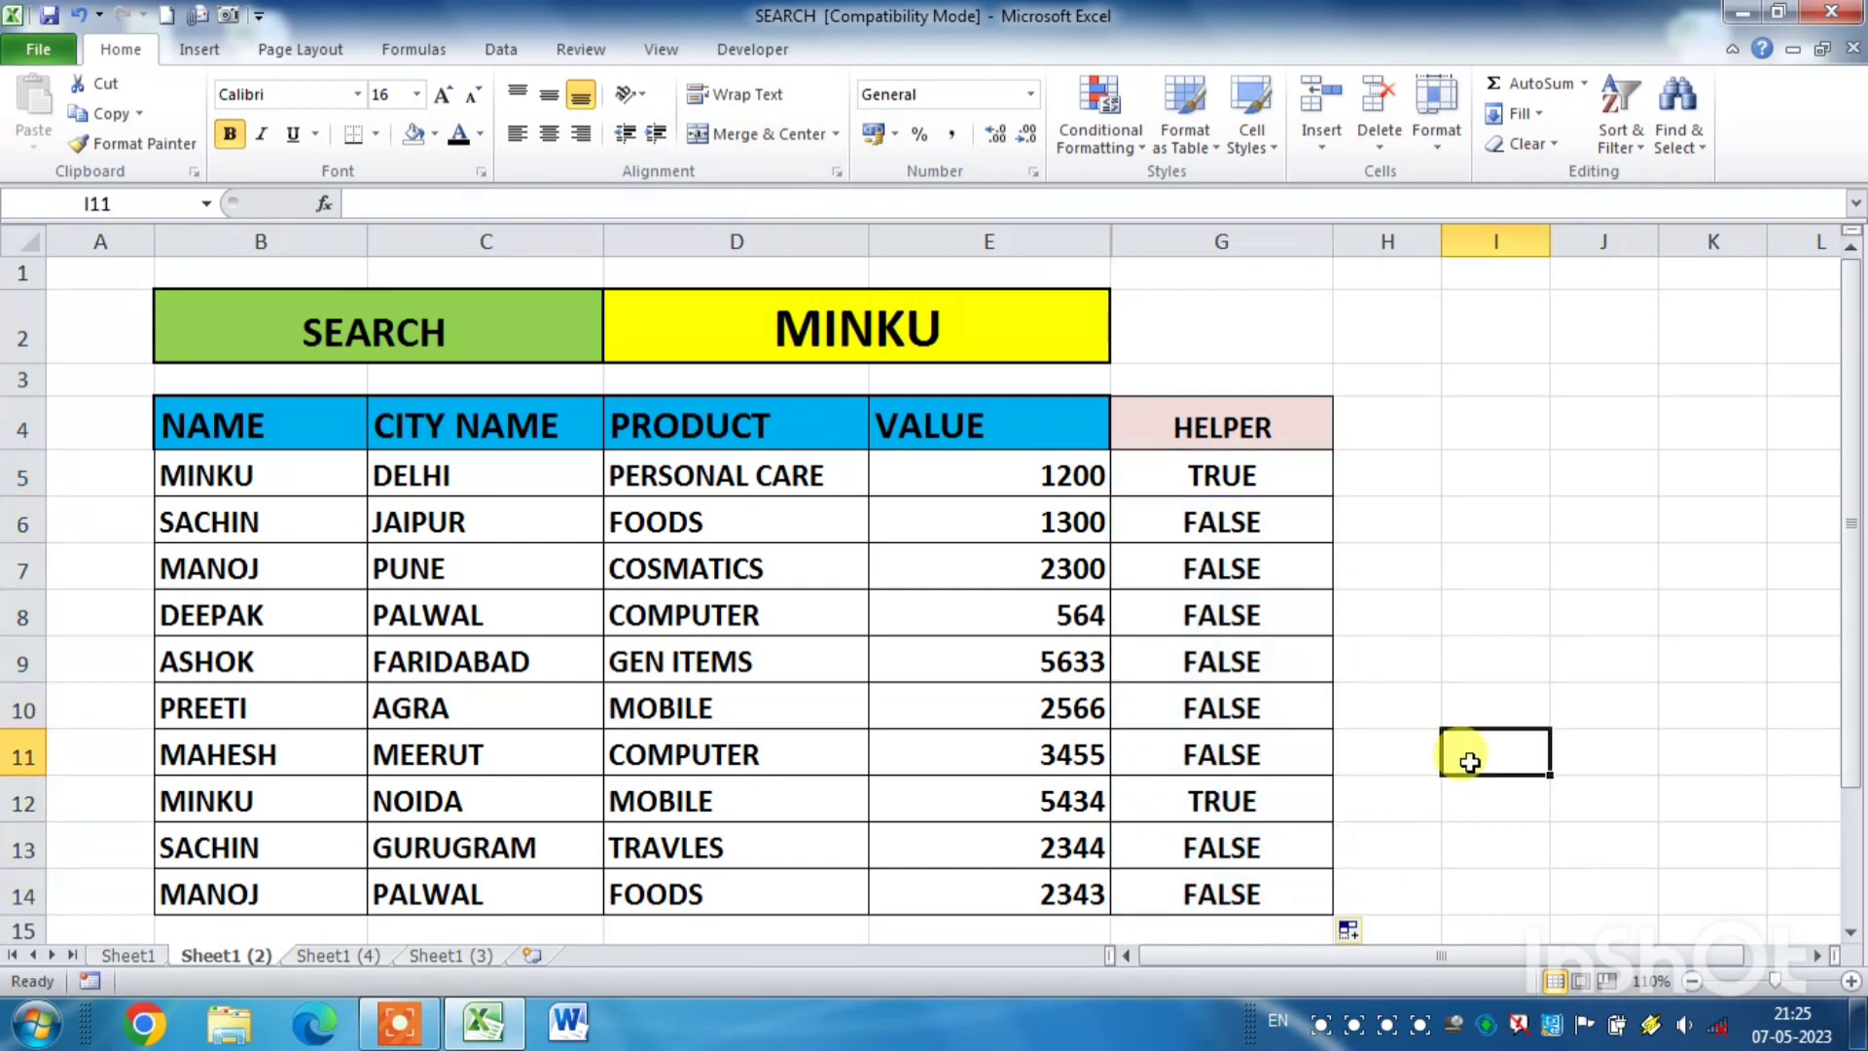
left_click(1293, 481)
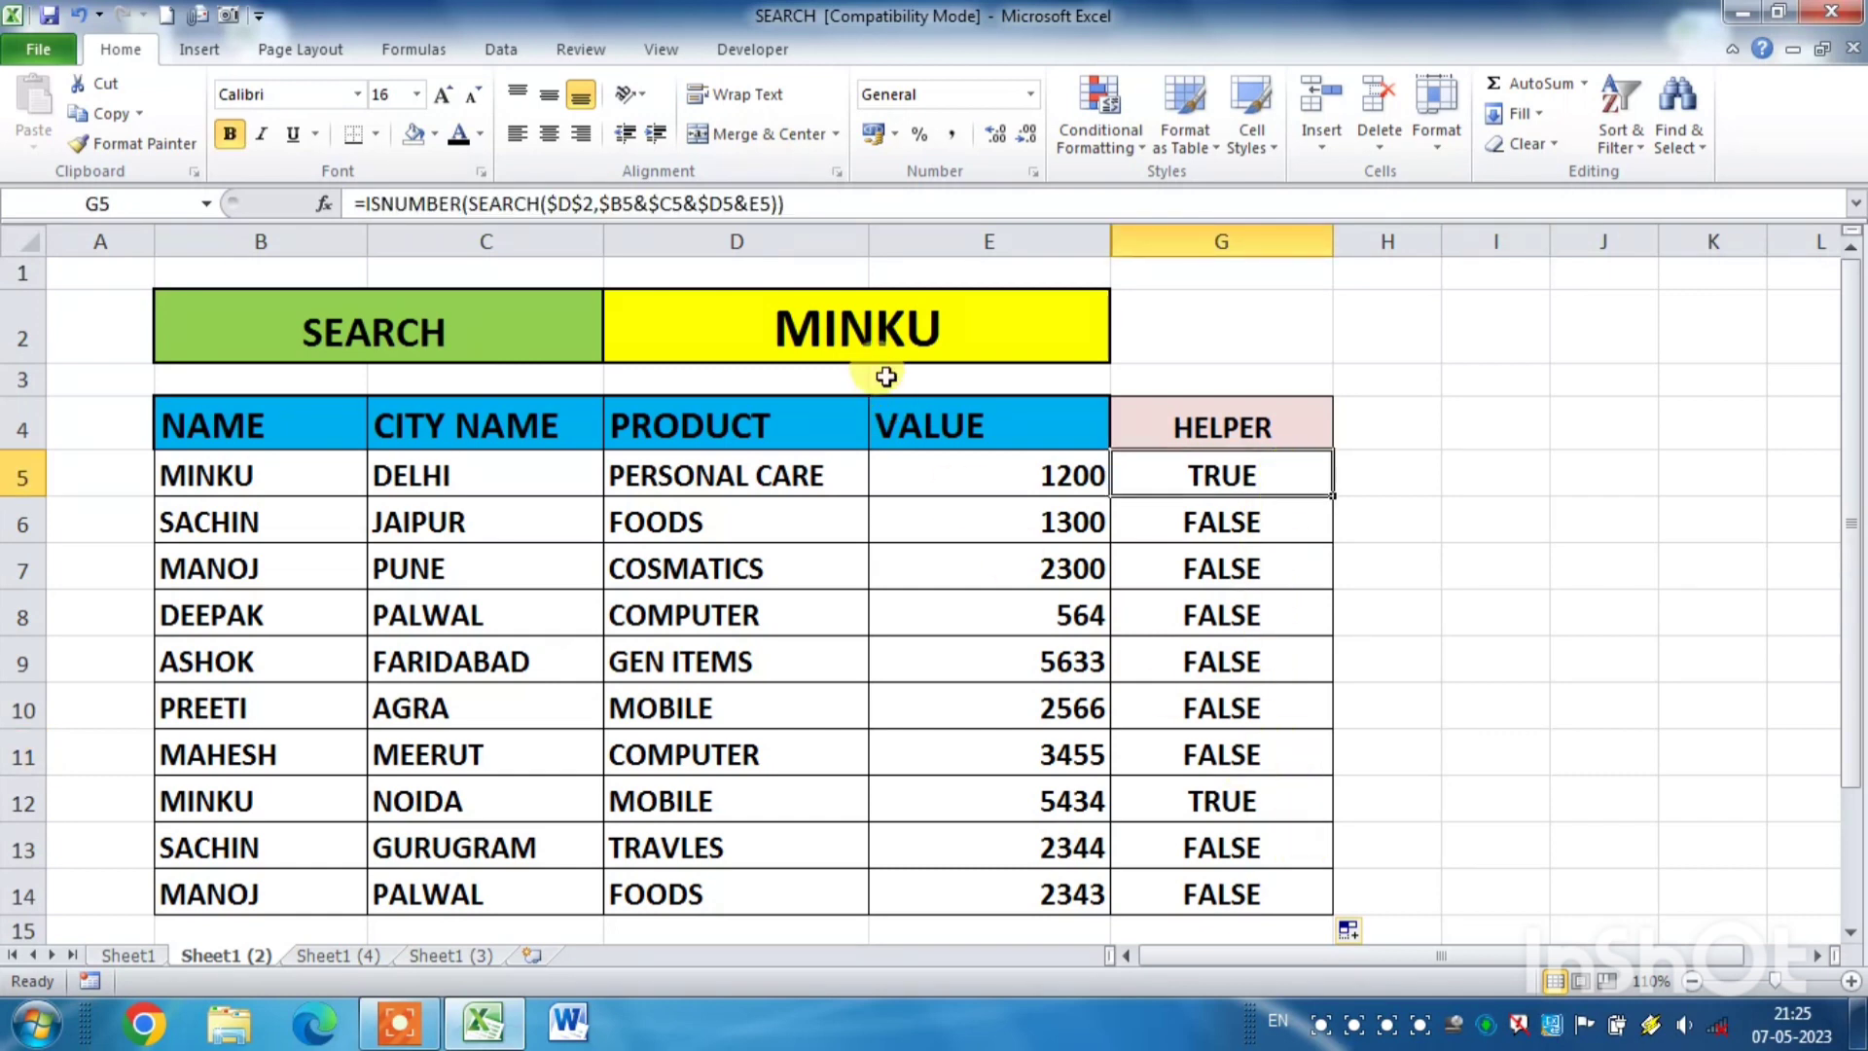
- Clear search cell D2 to check the HELPER column with an empty search
left_click(985, 327)
key("Delete")
left_click(1522, 529)
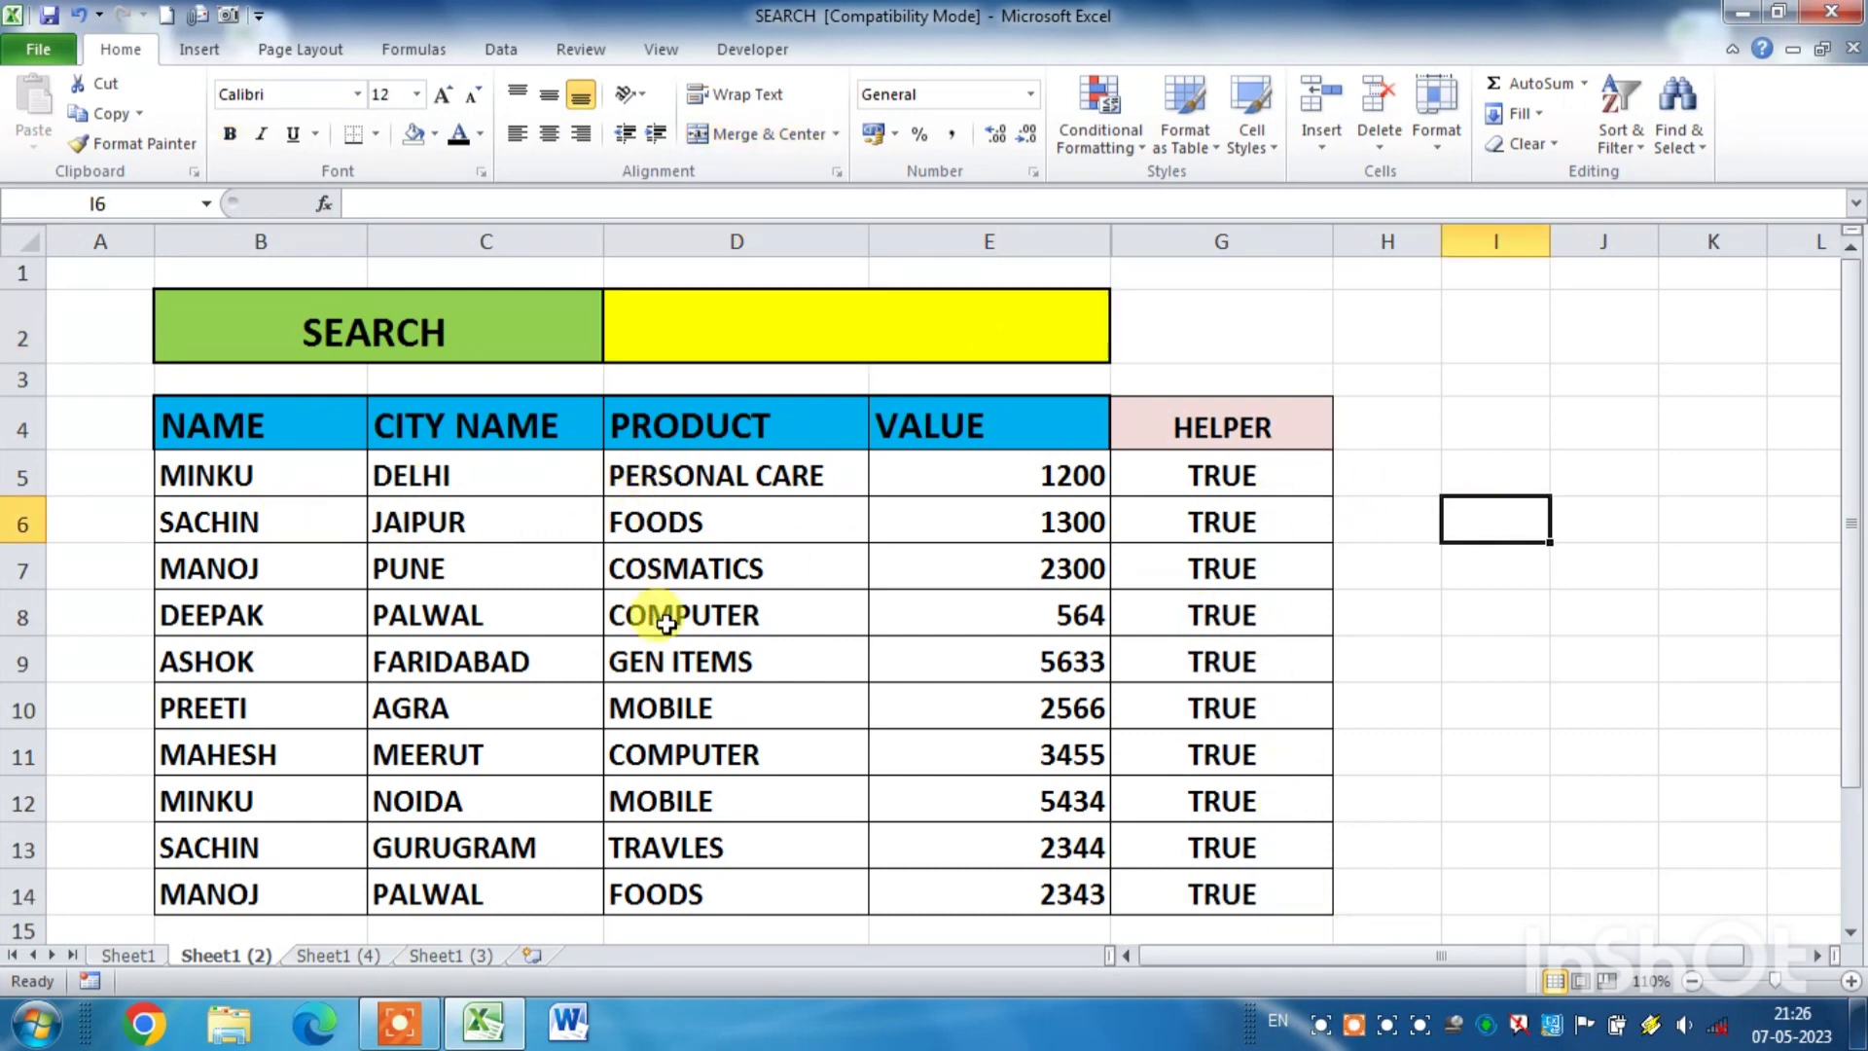
- Test the helper formula by entering the name from B9 in search cell D2 and check its row
left_click(786, 323)
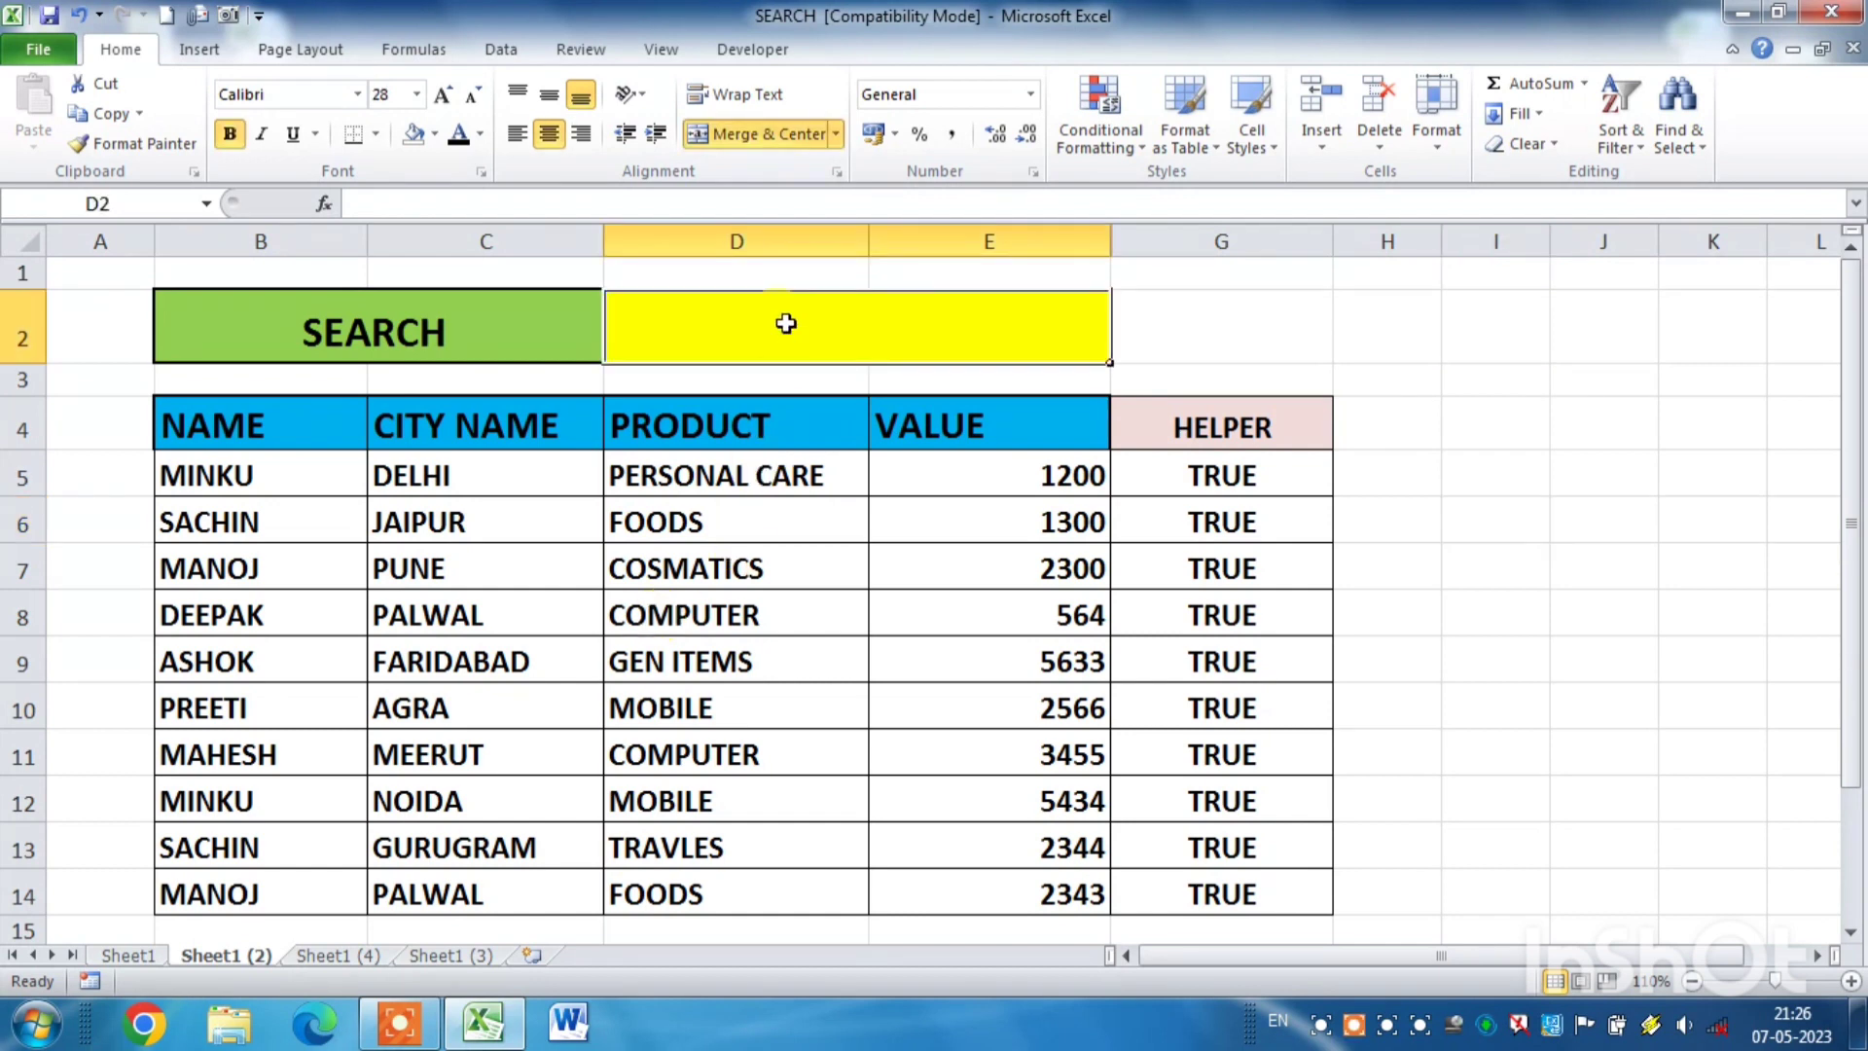
type("ASHOK")
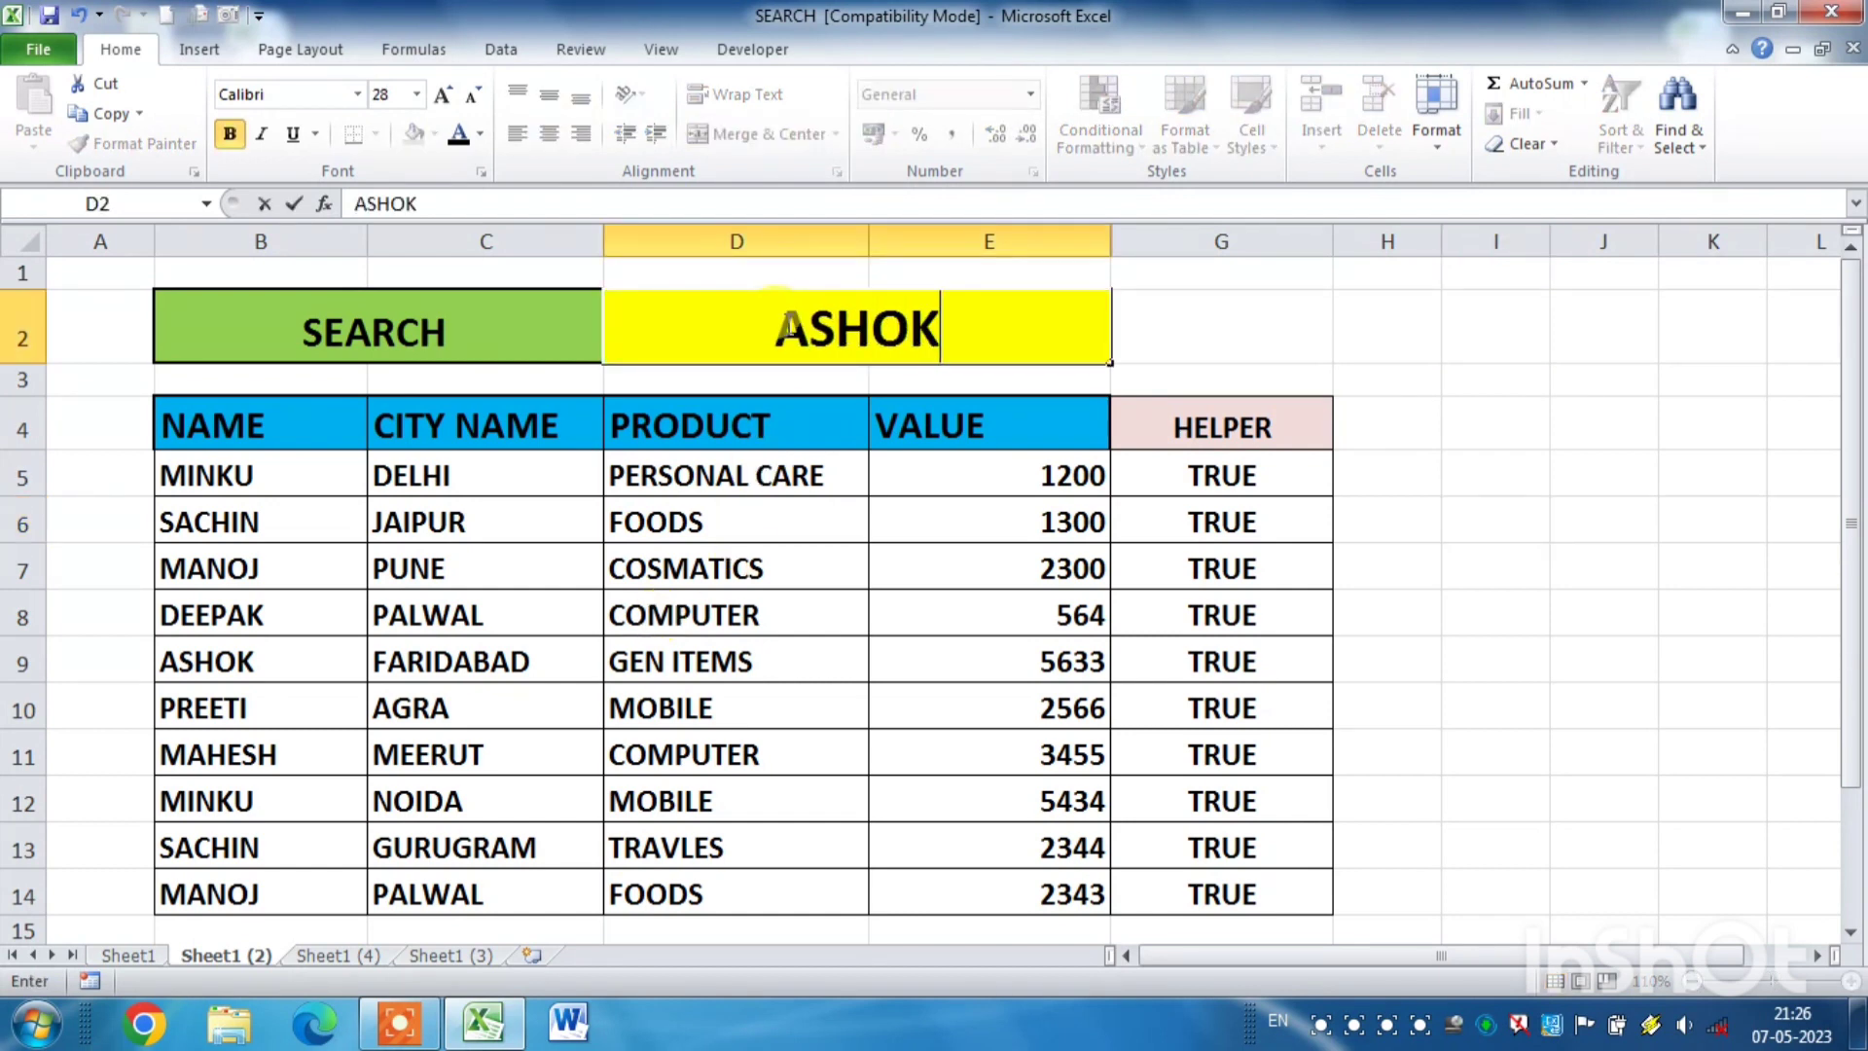
key("Return")
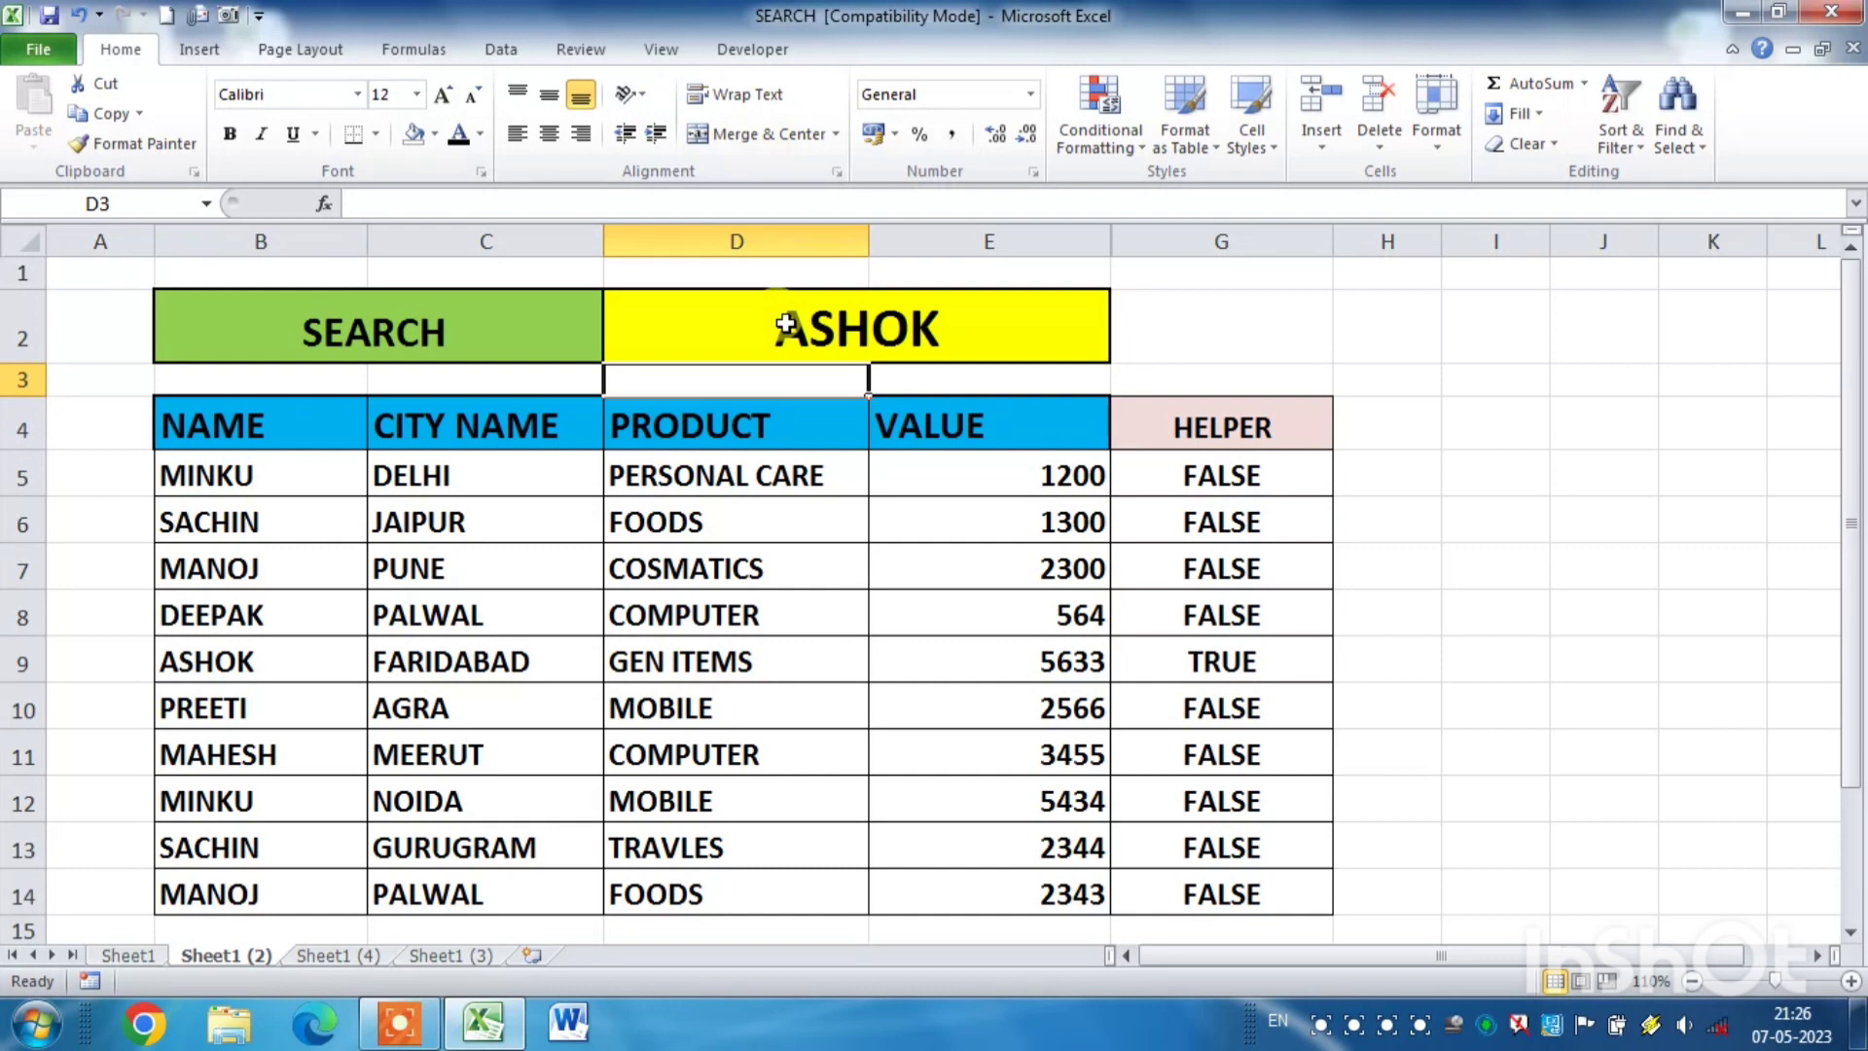
left_click_drag(230, 659, 1228, 682)
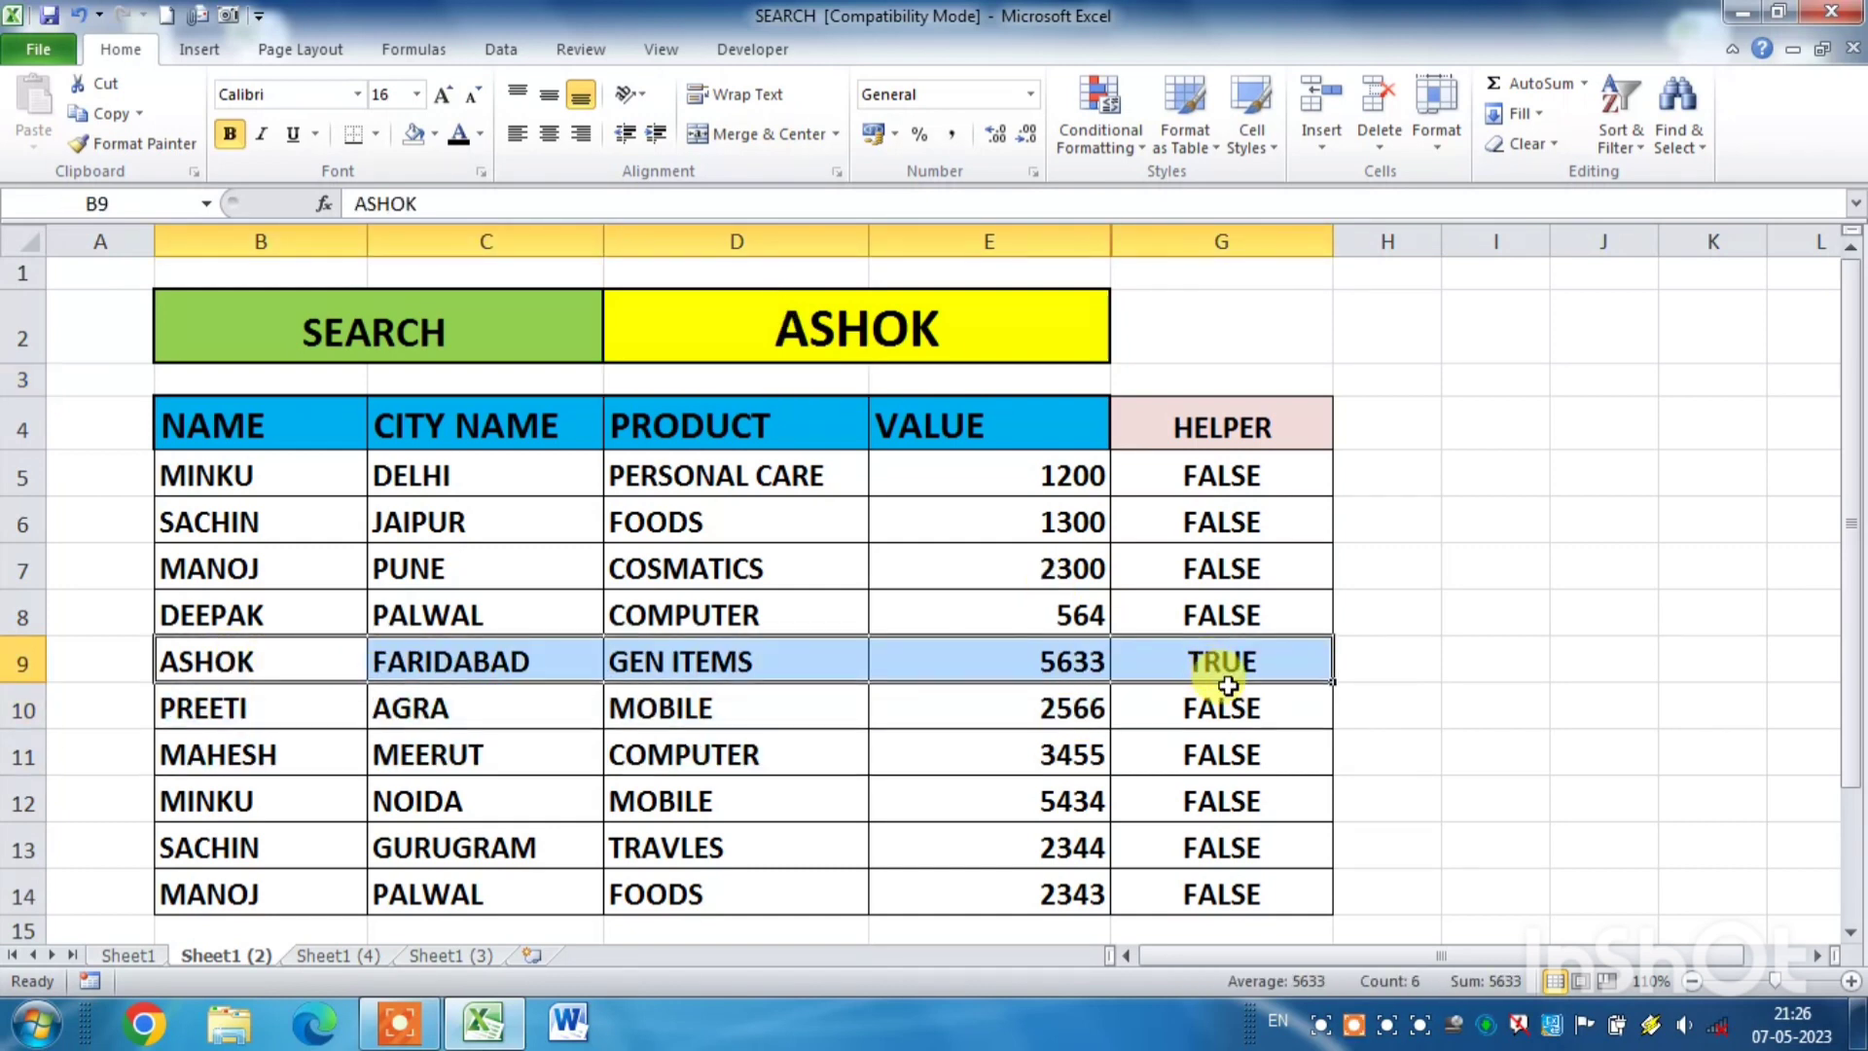
left_click(1437, 662)
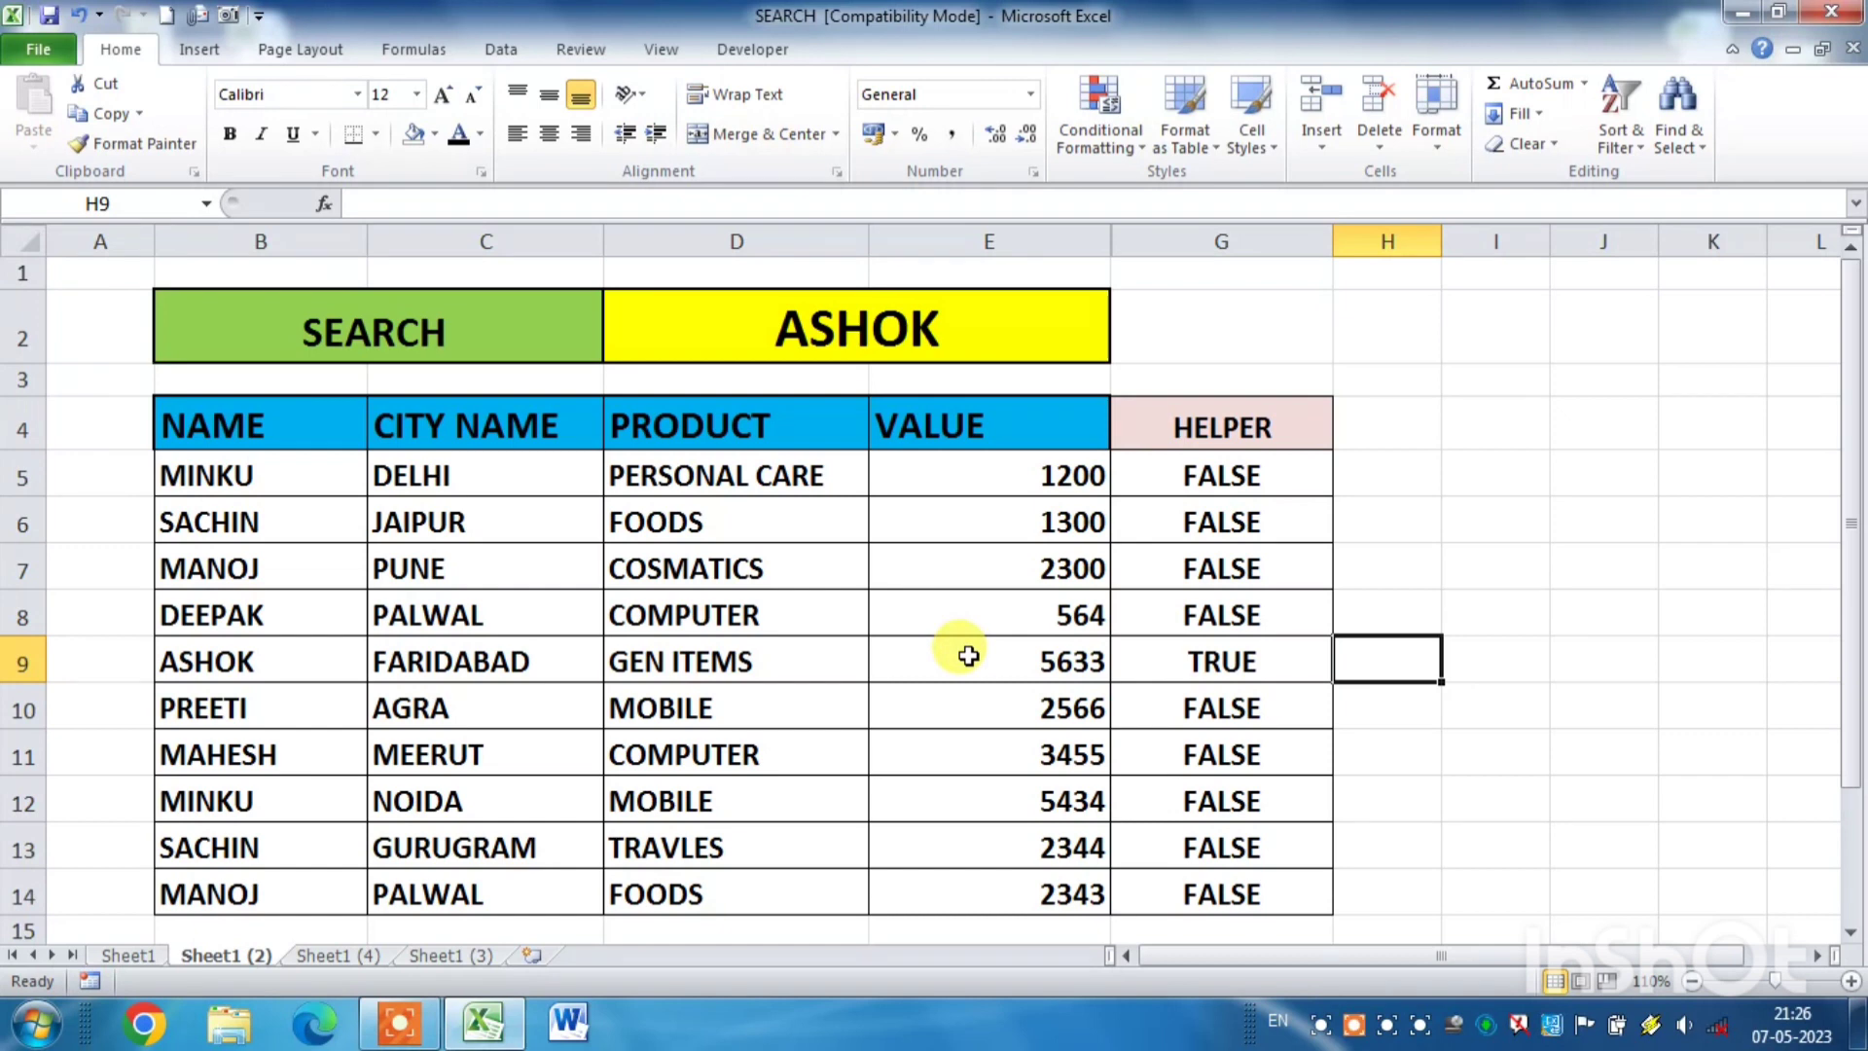
- Copy the full formula text from G5, leaving the cell's content as it is
left_click(1154, 476)
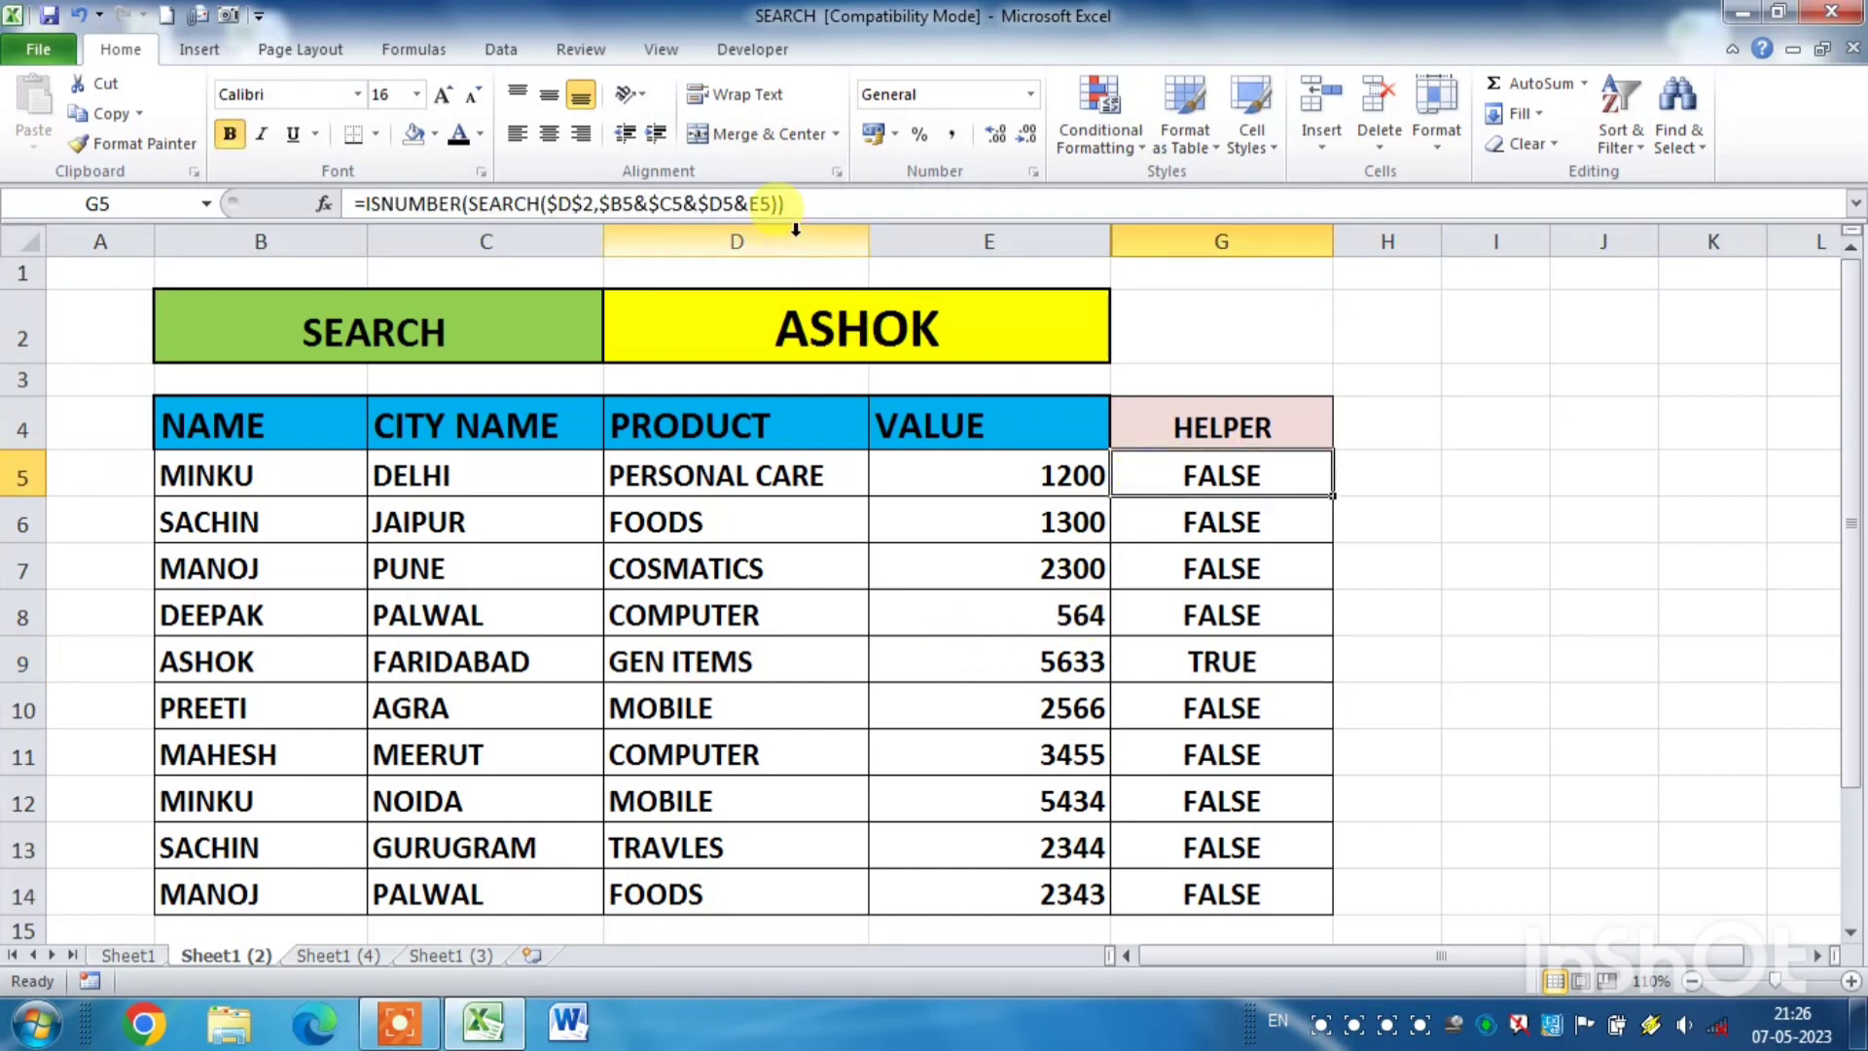
left_click_drag(784, 203, 333, 196)
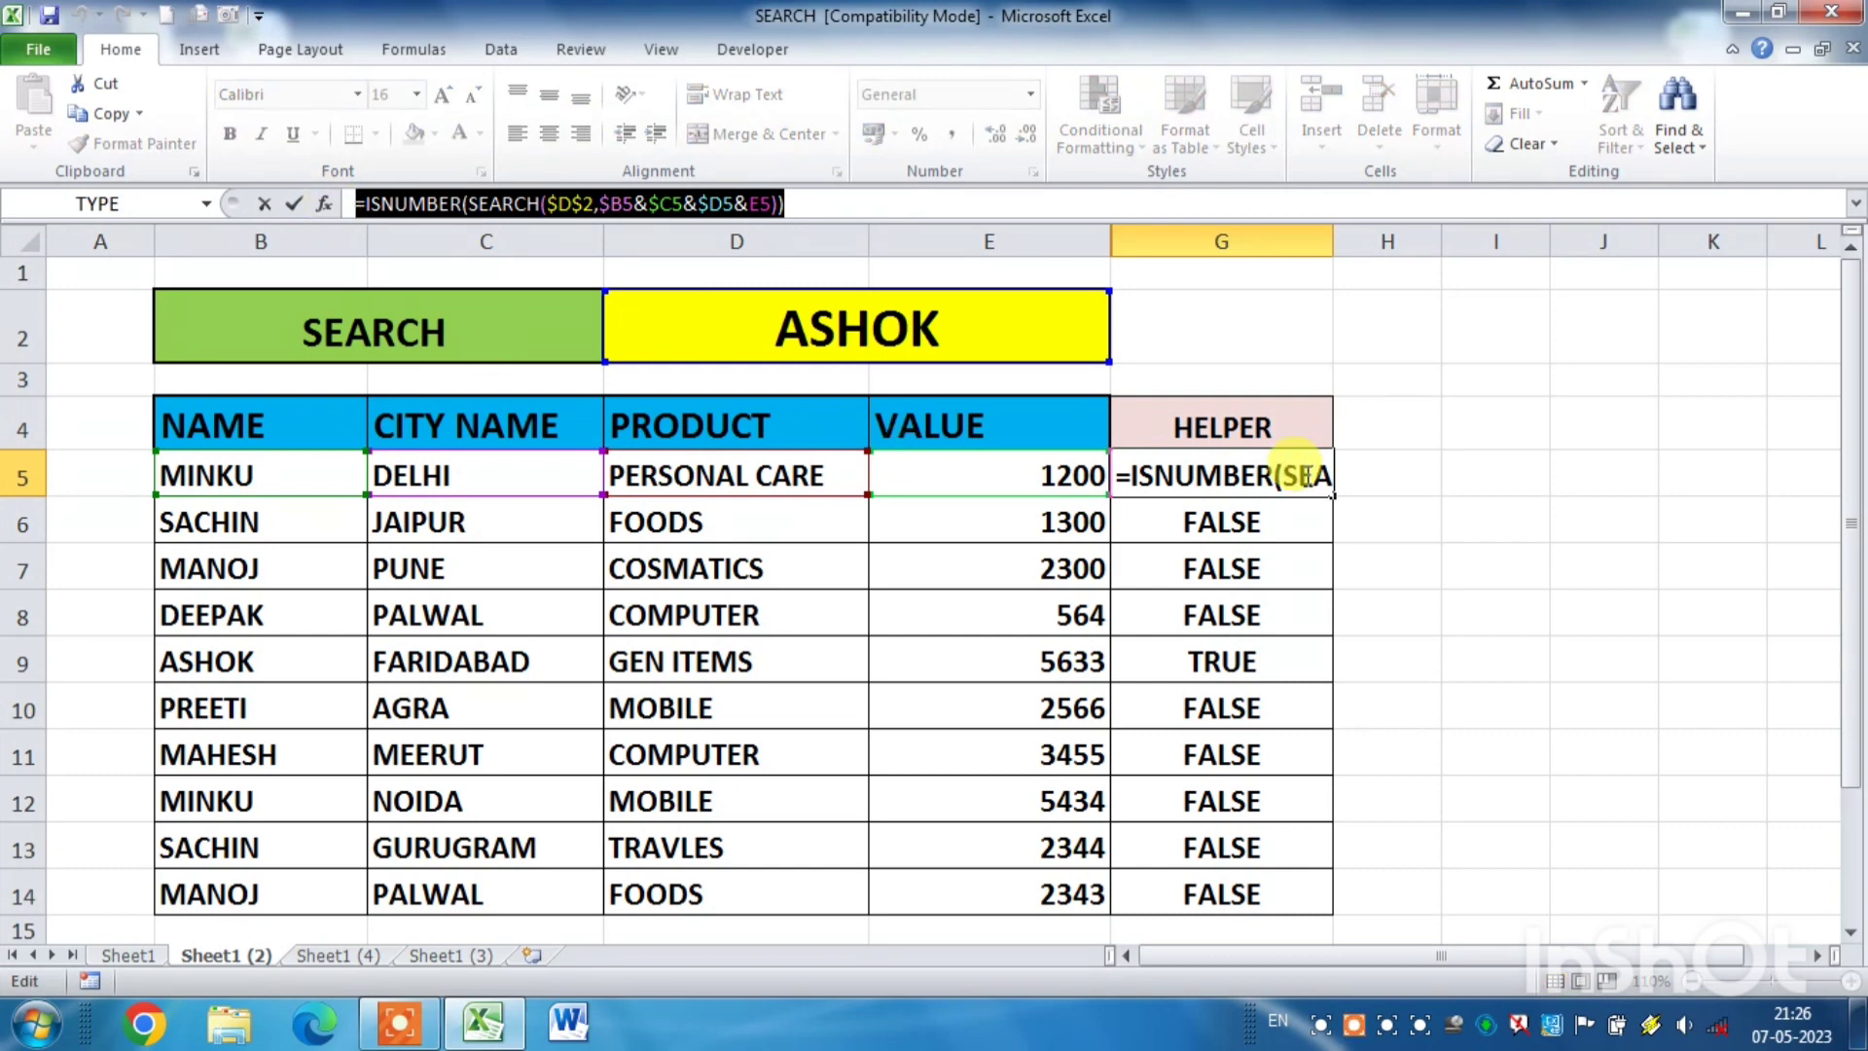
left_click(1308, 476)
key("ctrl+c")
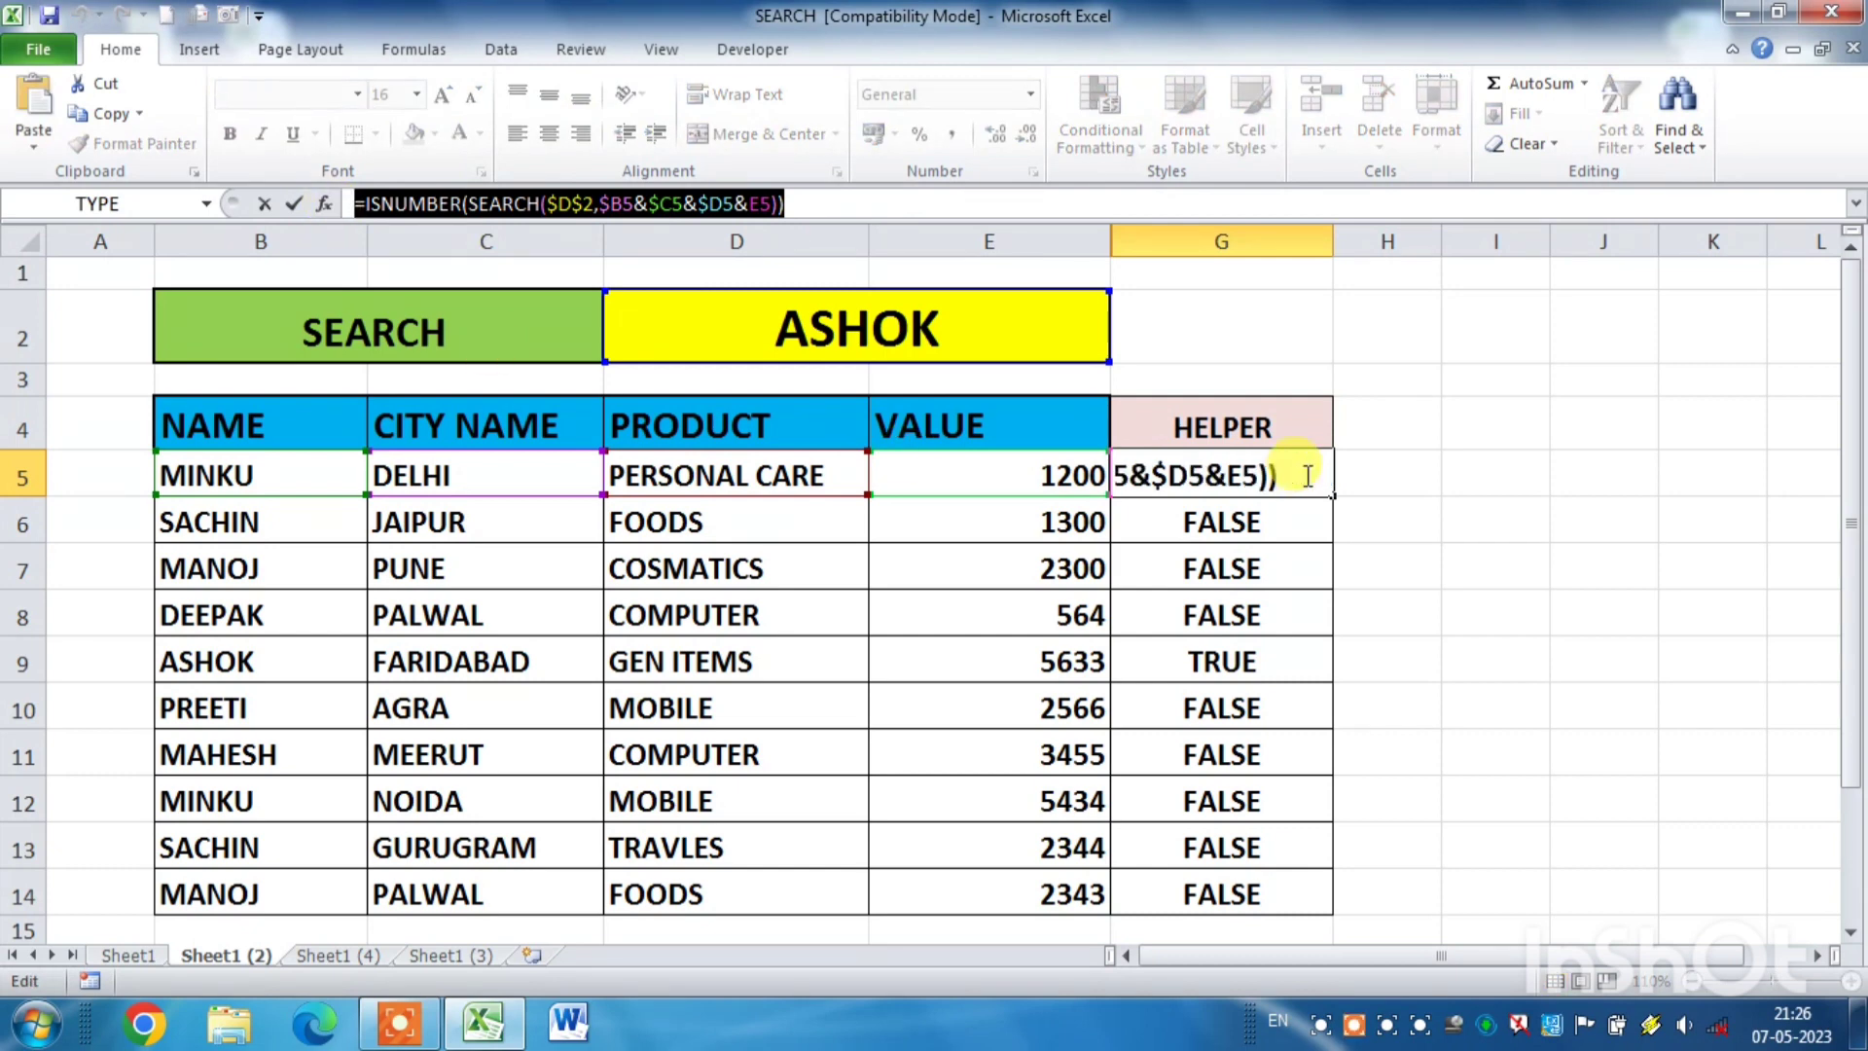
key("Escape")
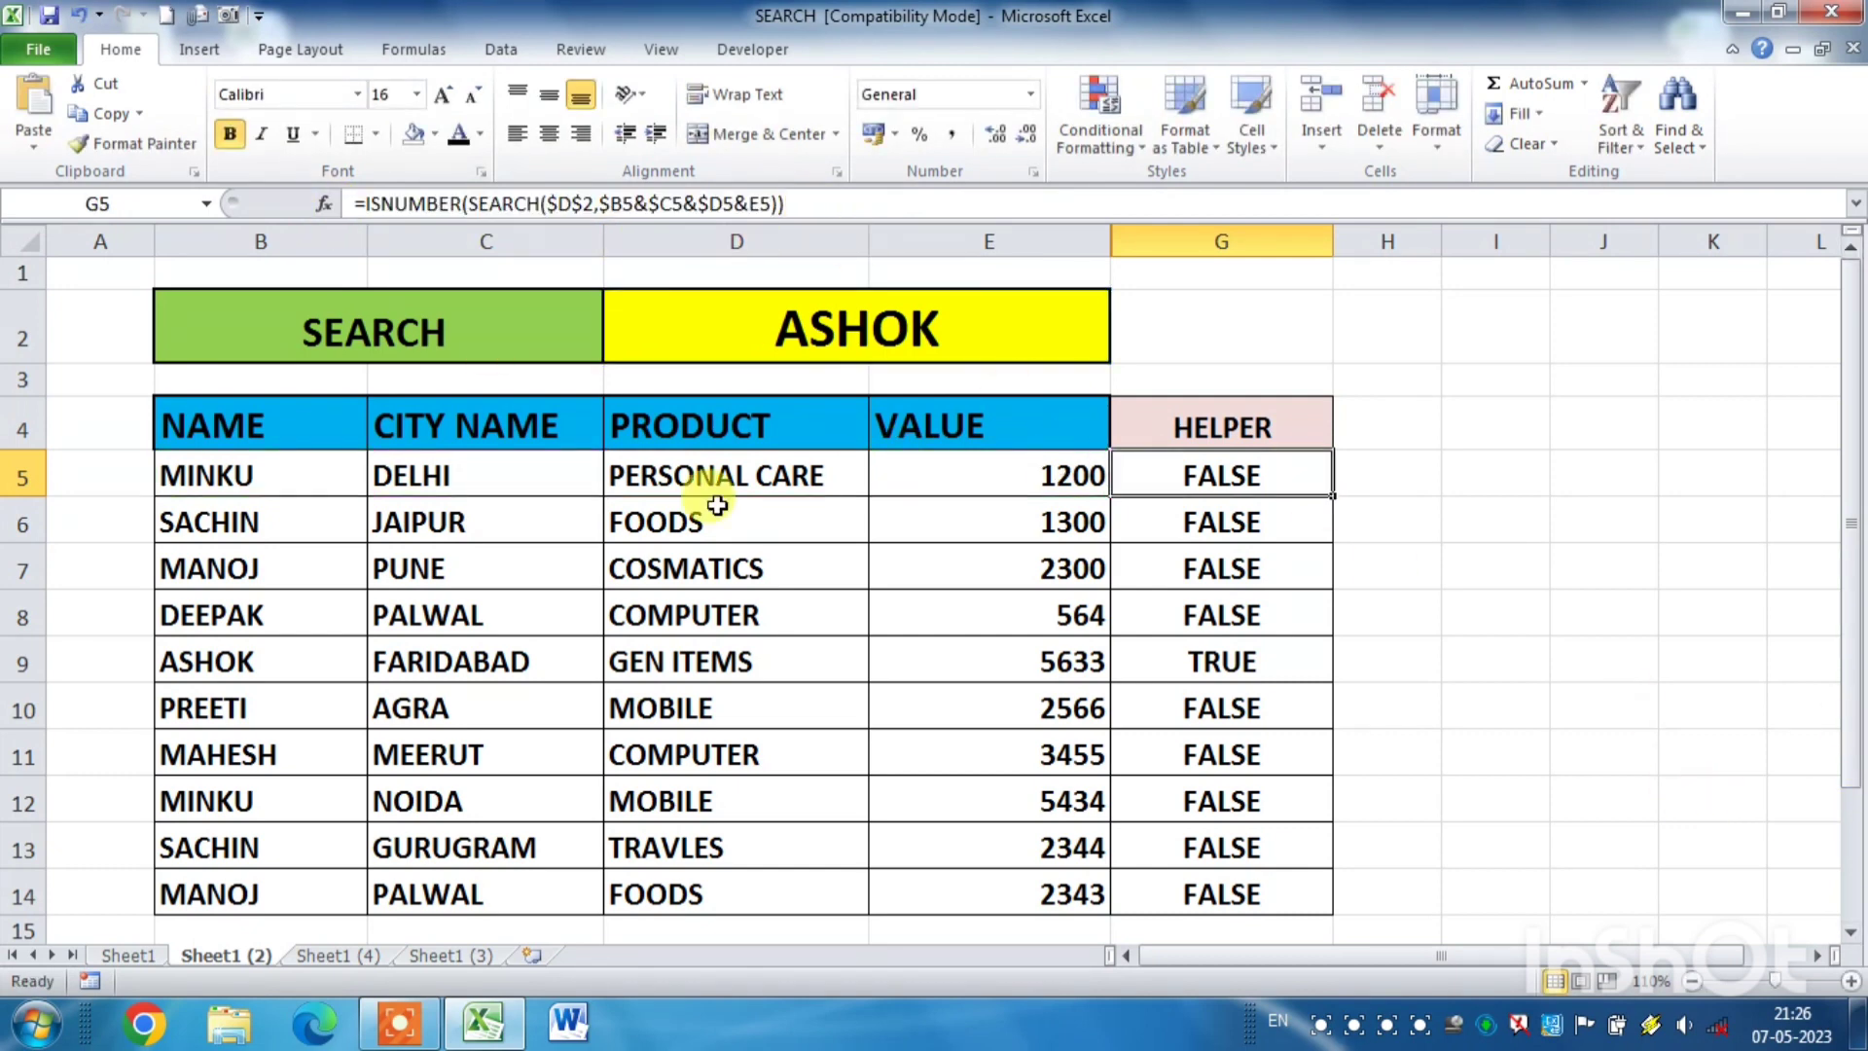
- Create a formula-based conditional formatting rule for B5:E14 using the copied formula extended to =ISNUMBER(SEARCH($D$2,$B5&$C5&$D5&E5))=FALSE
left_click_drag(263, 477, 1011, 880)
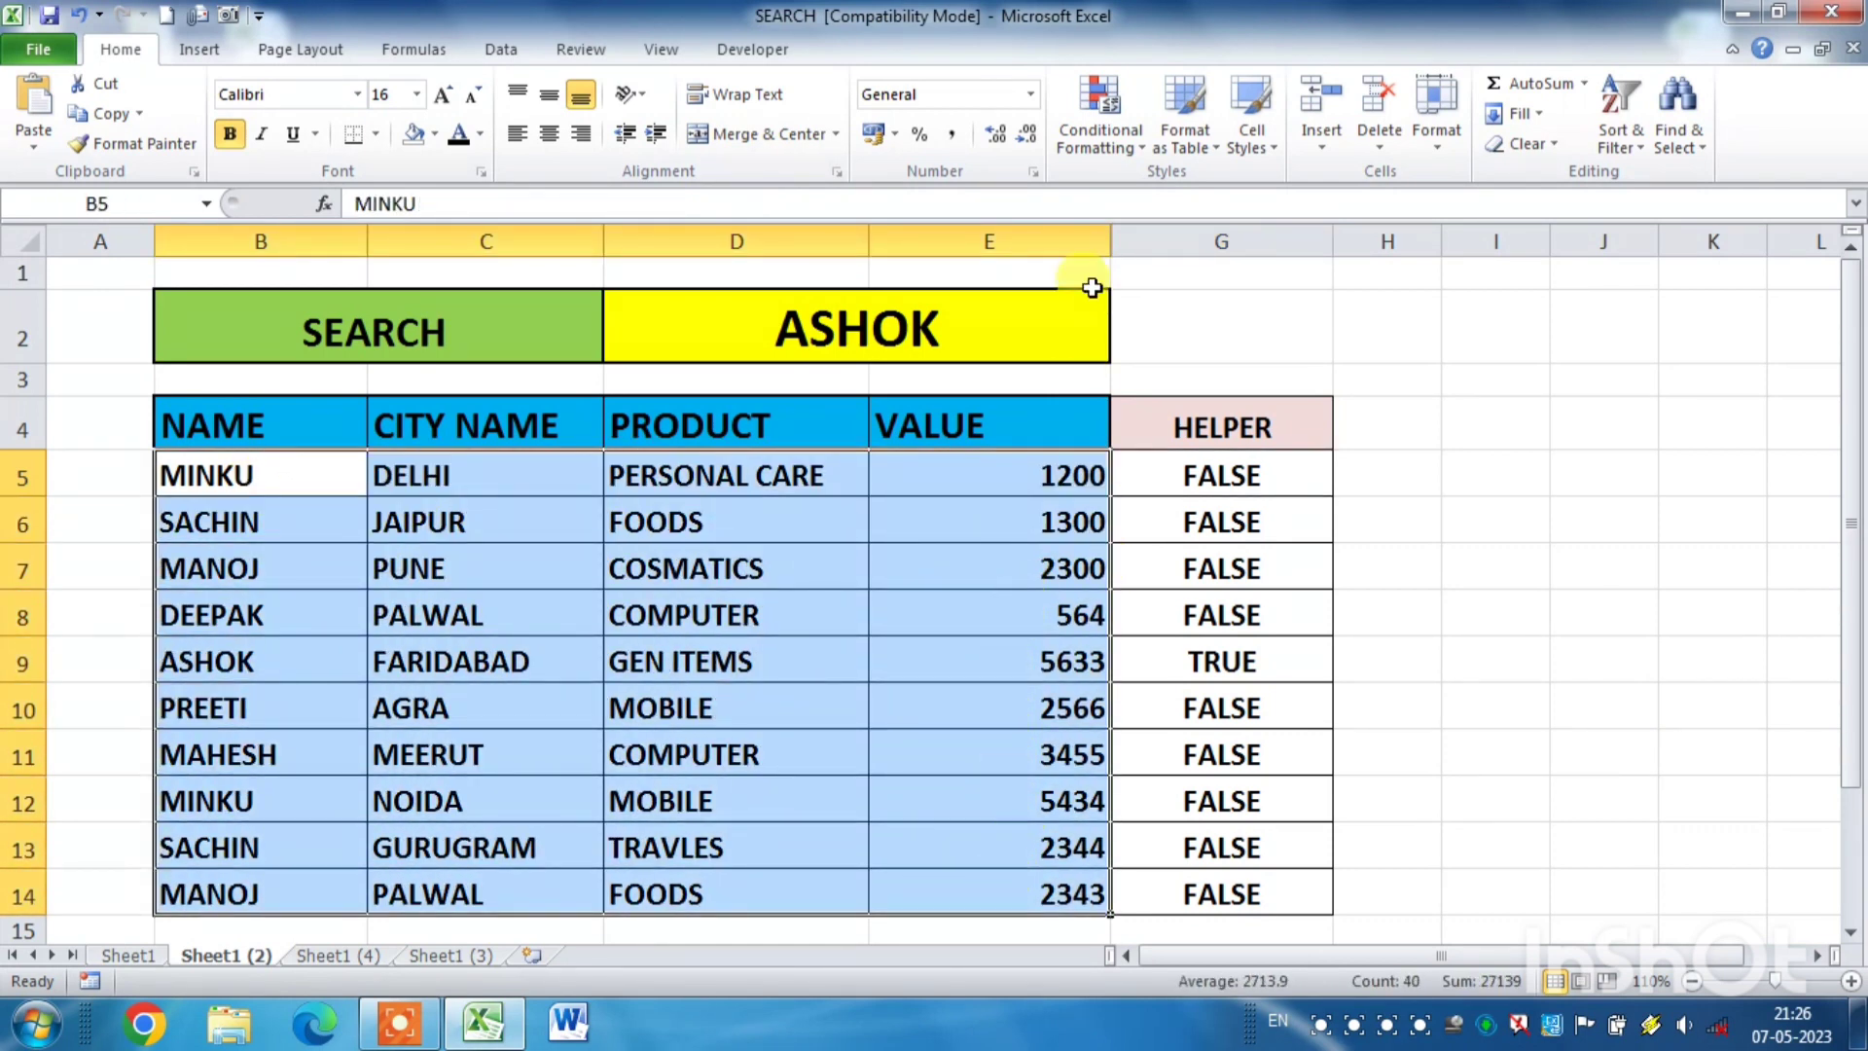
left_click(1104, 142)
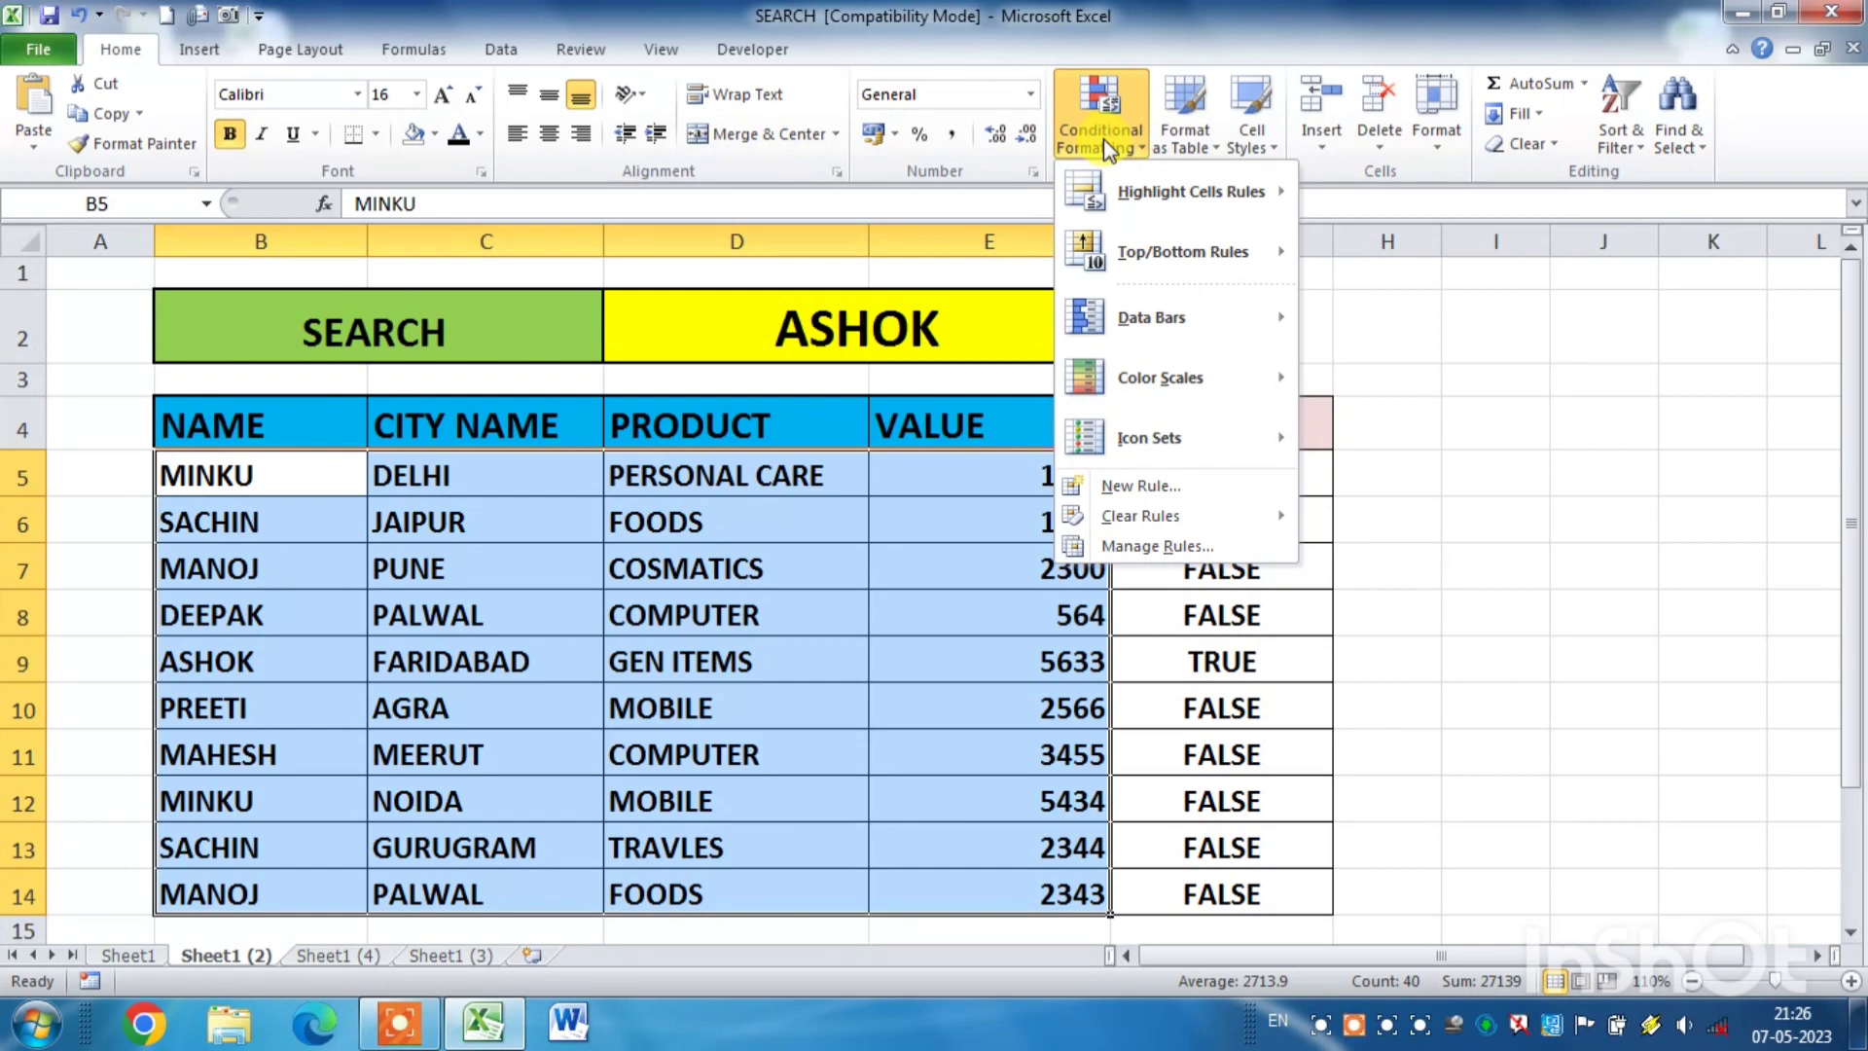
left_click(1158, 484)
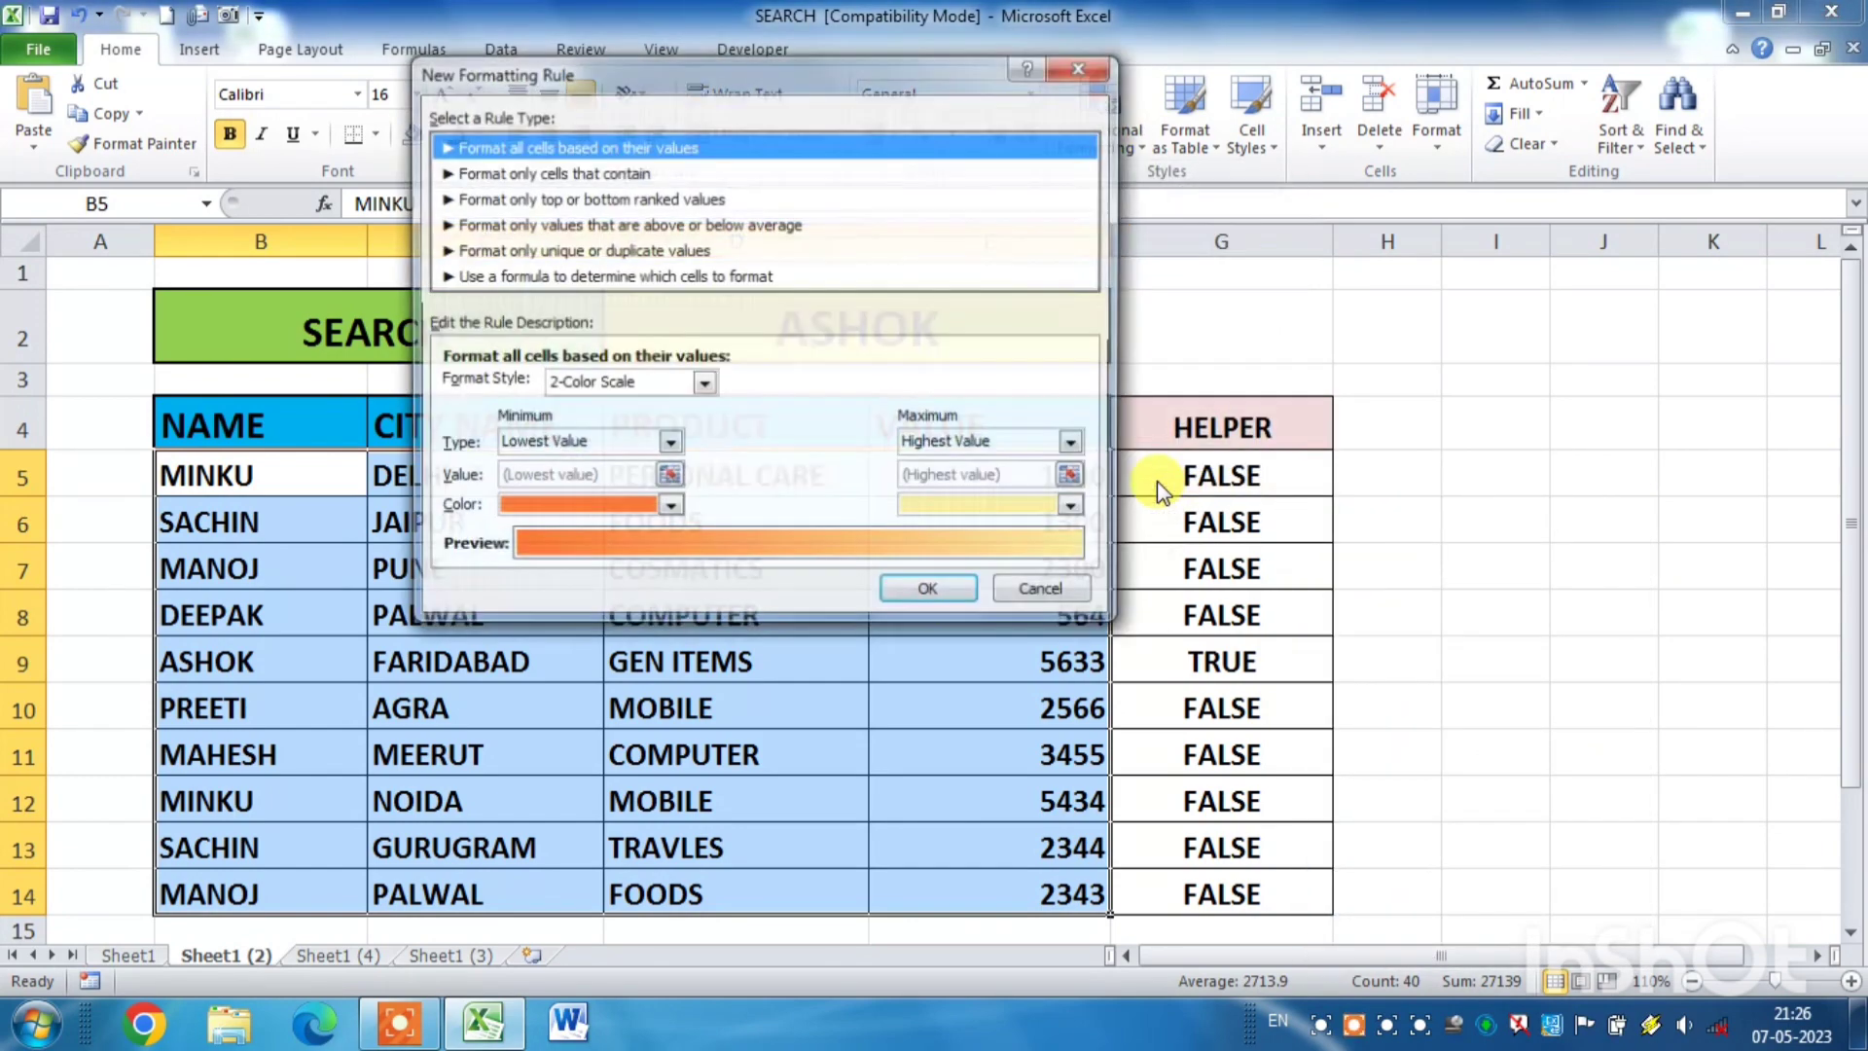
left_click_drag(732, 72, 1127, 37)
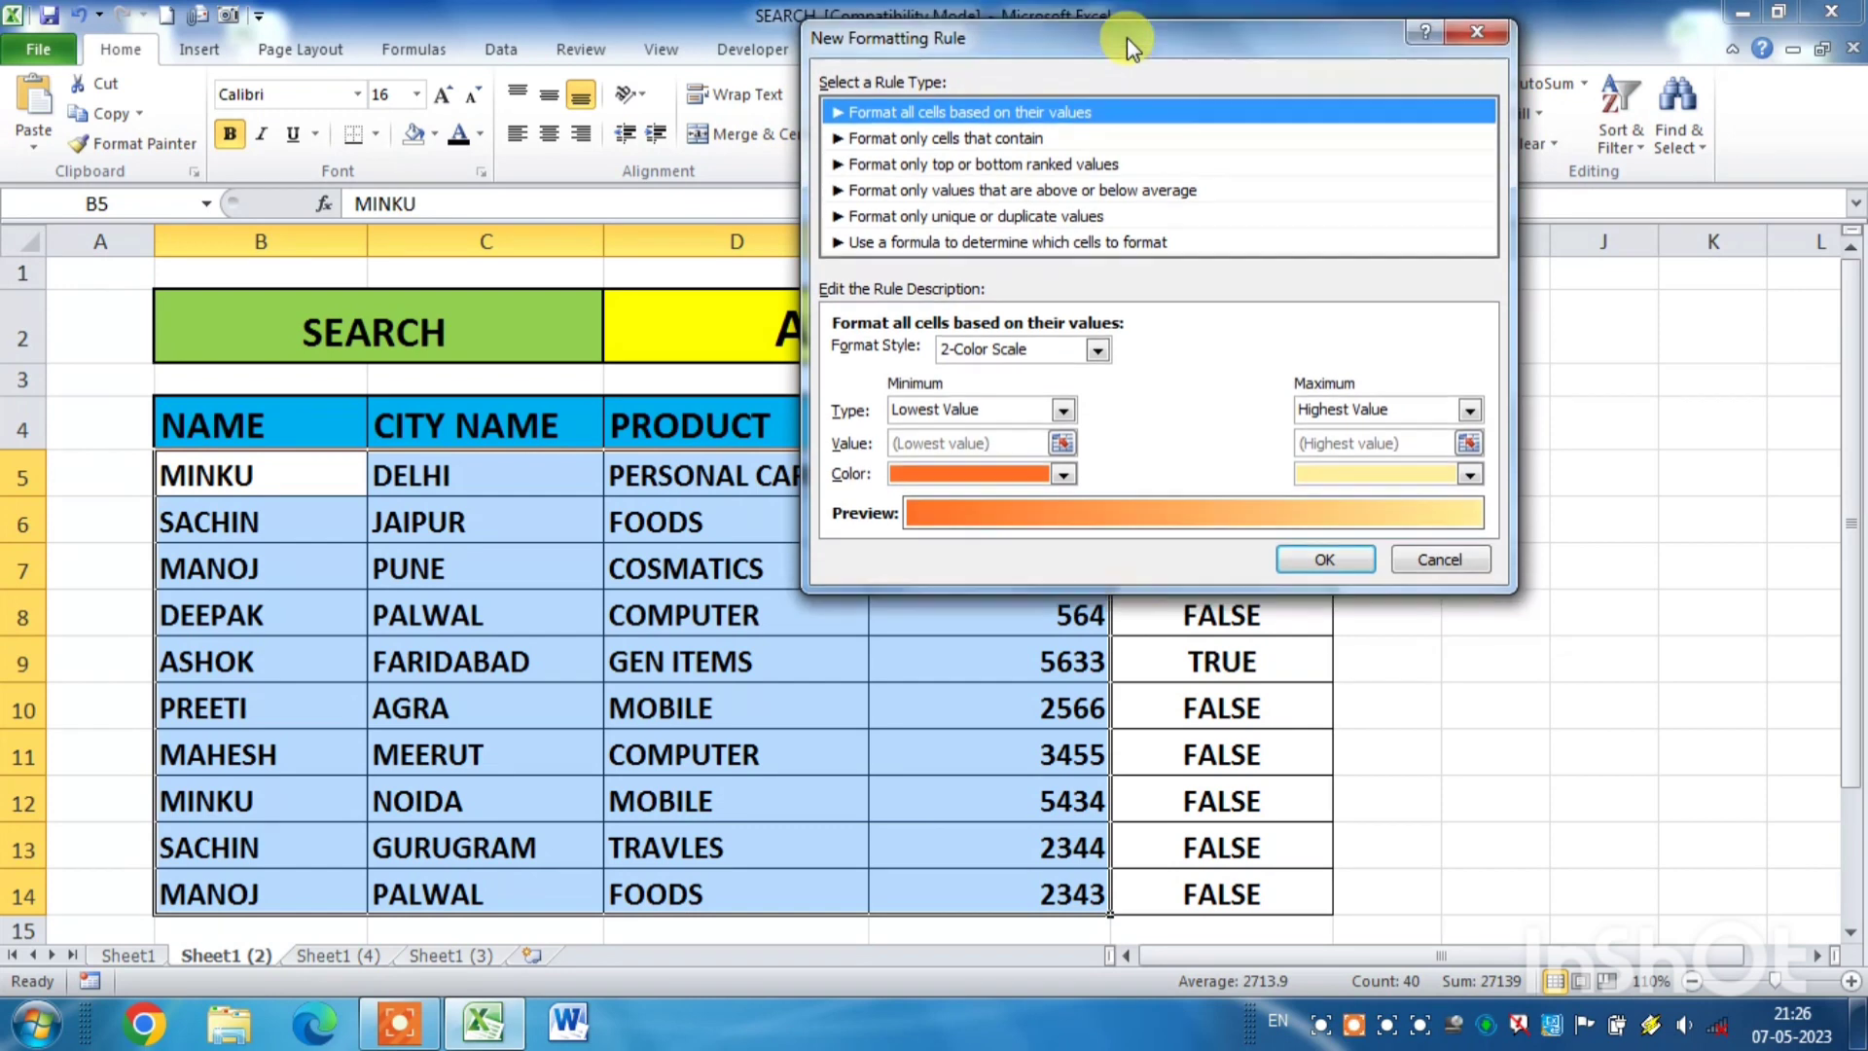
left_click(954, 246)
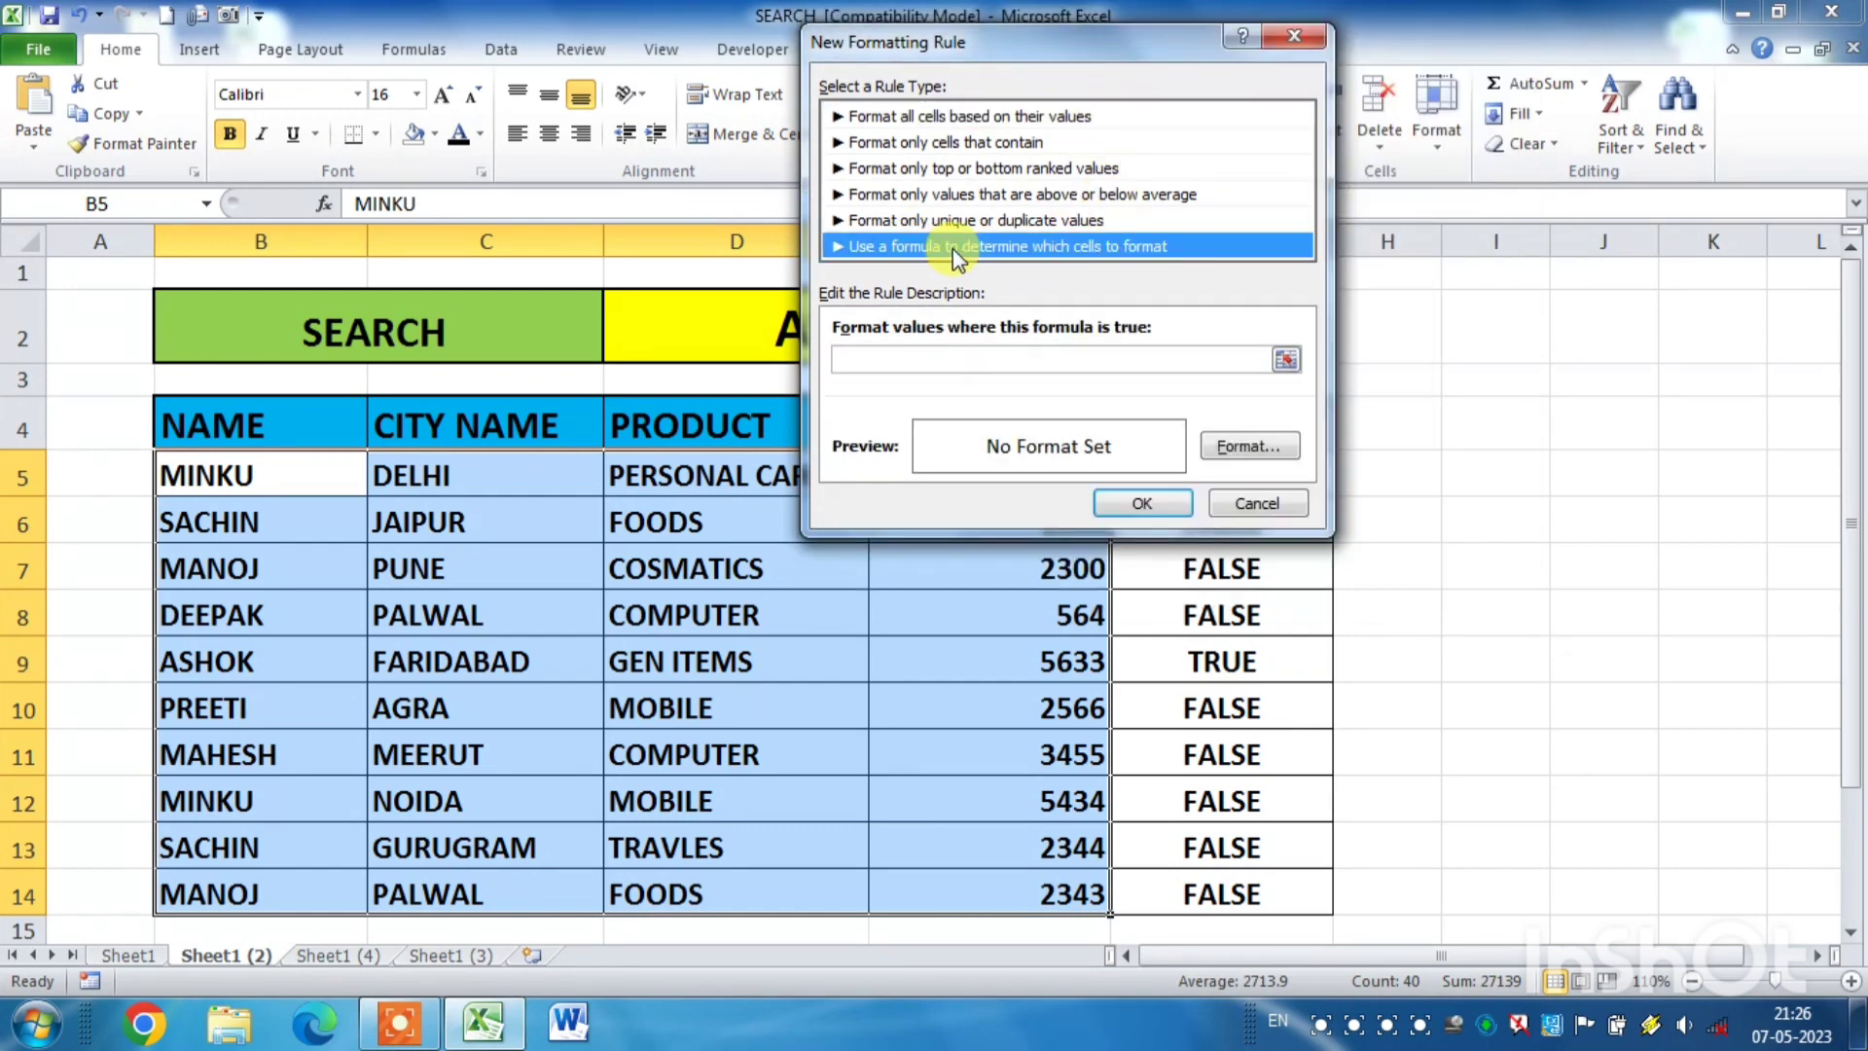
left_click(874, 358)
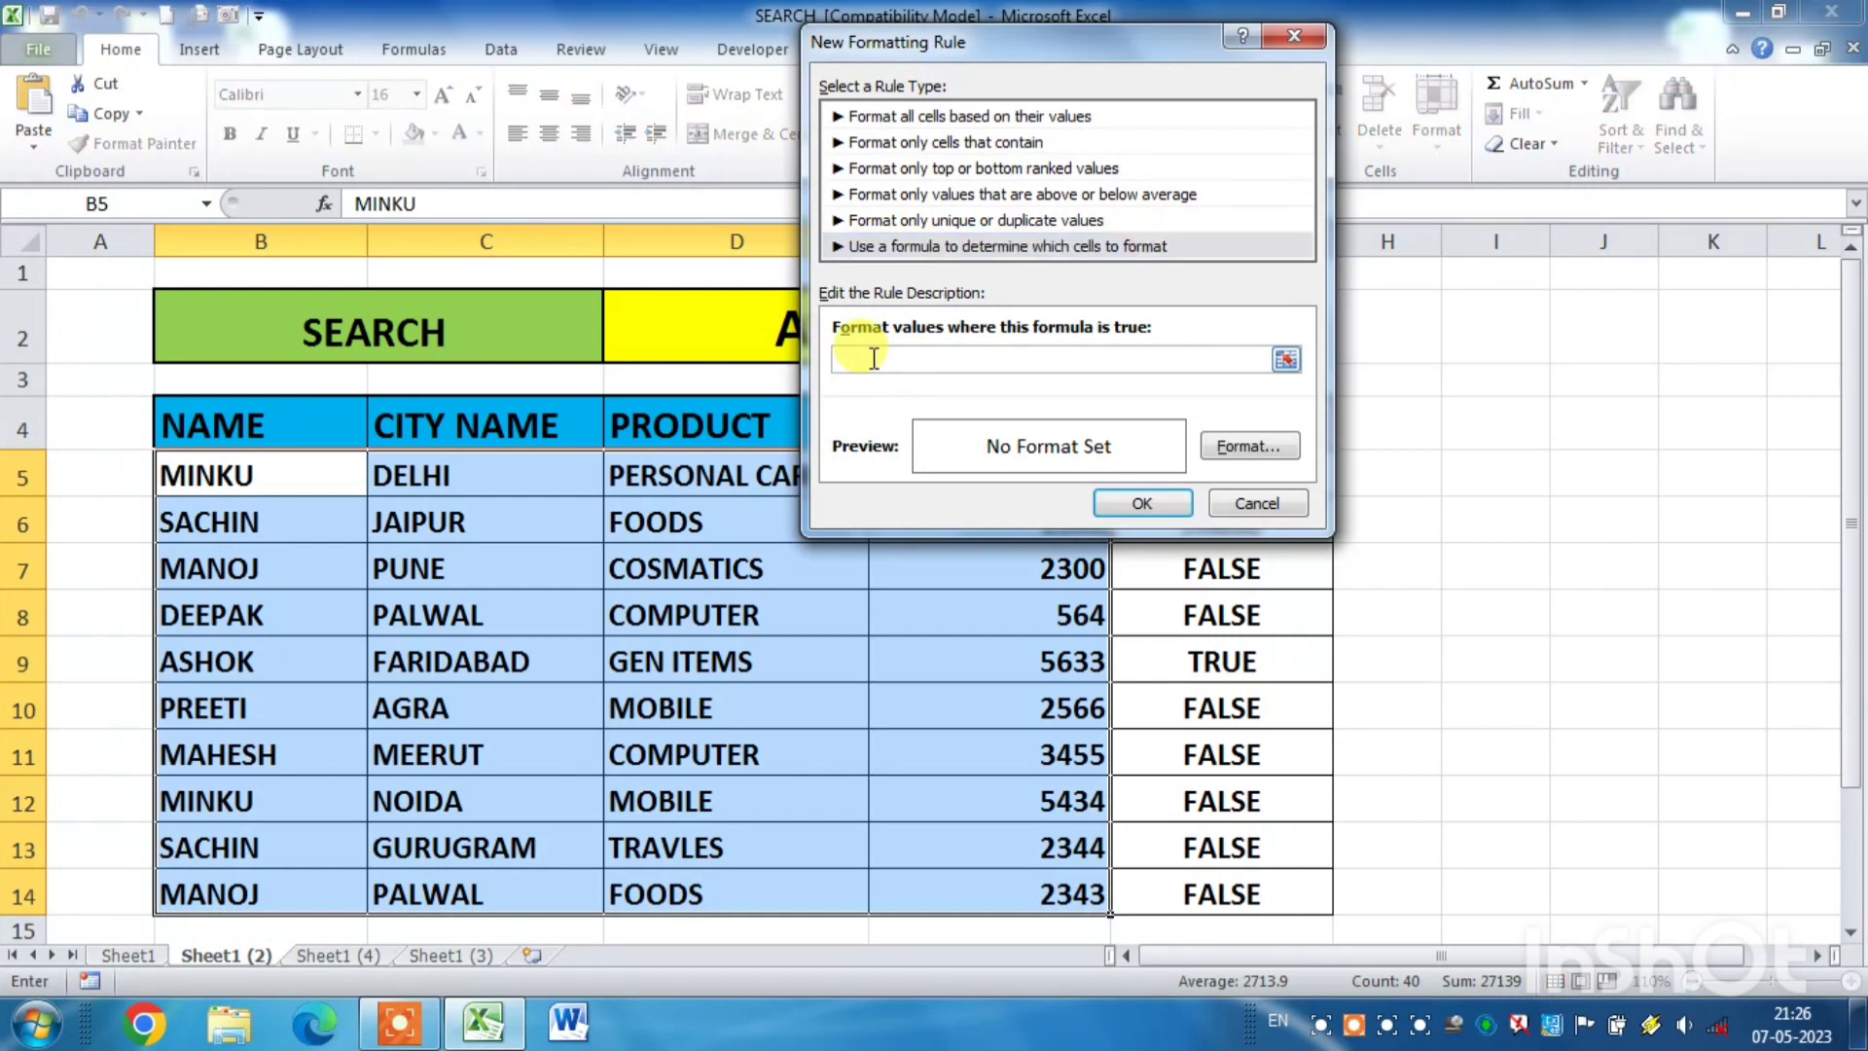
key("ctrl+v")
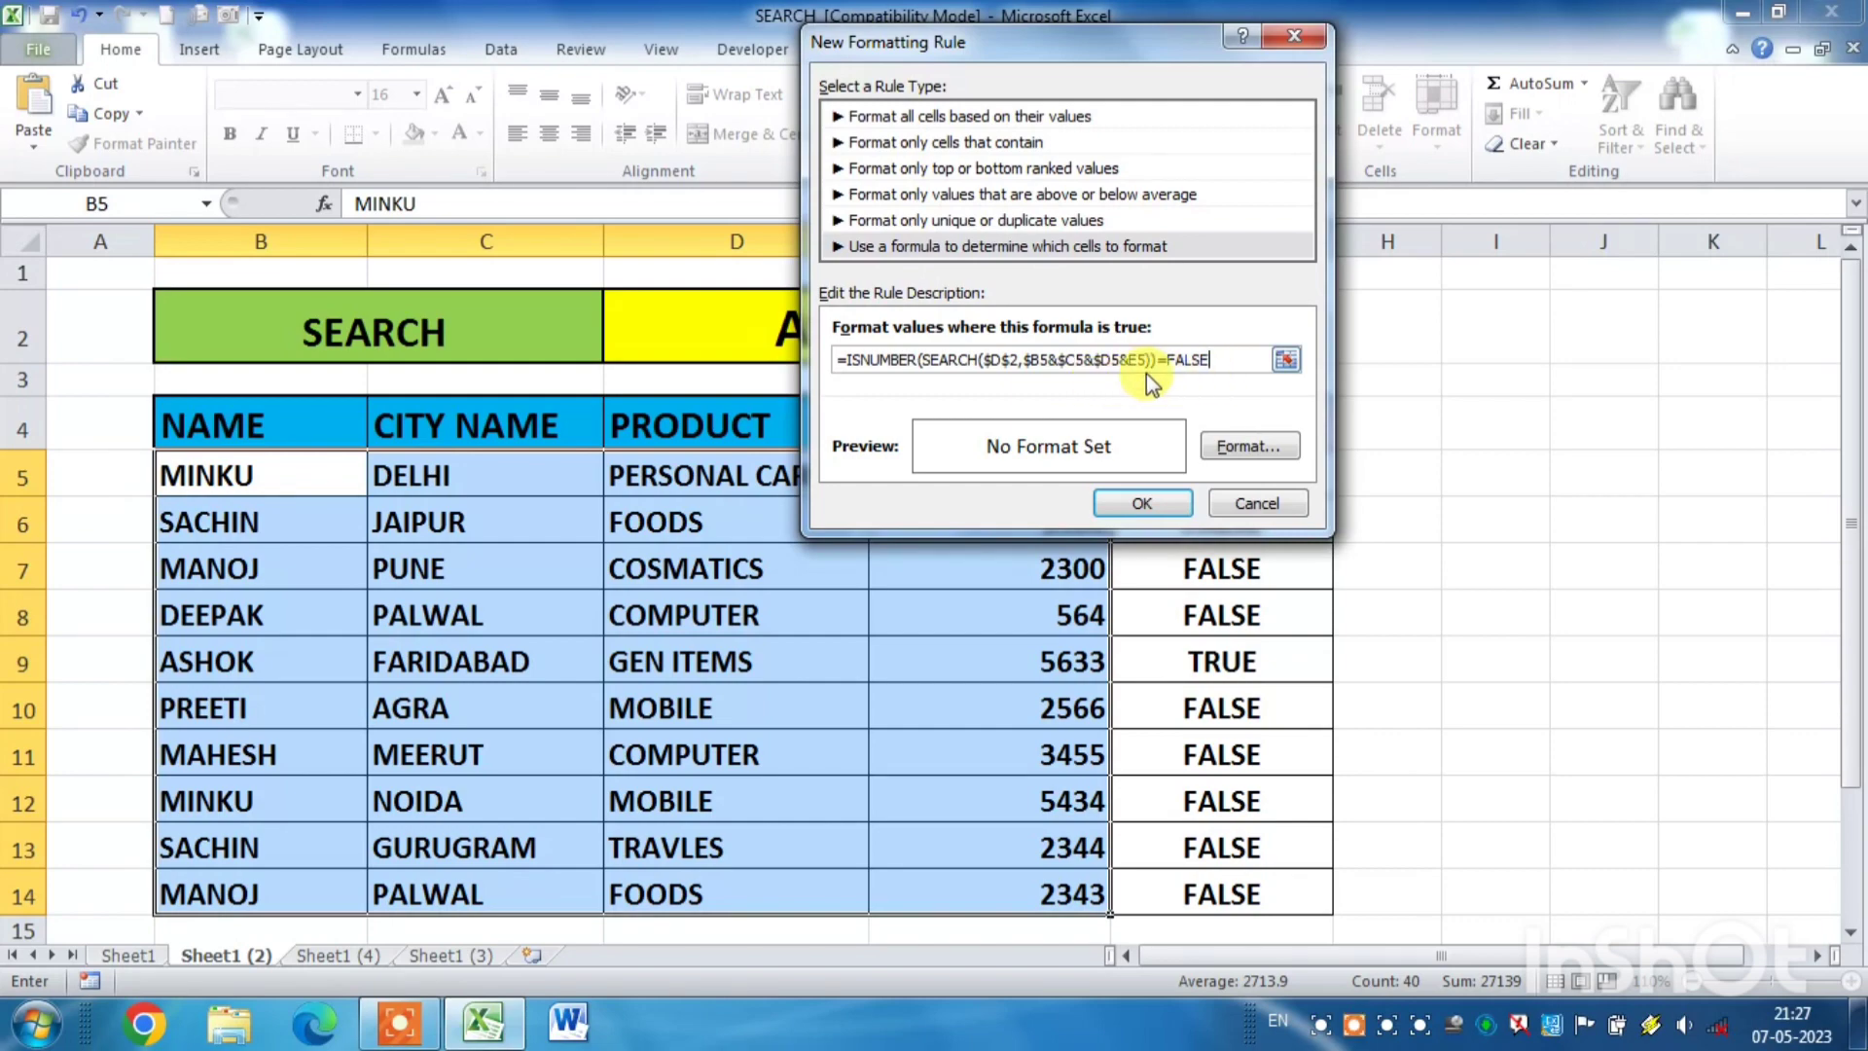
- Set the rule's font colour to the lightest grey just below white in the theme colours and apply the rule
left_click(1230, 446)
left_click(931, 289)
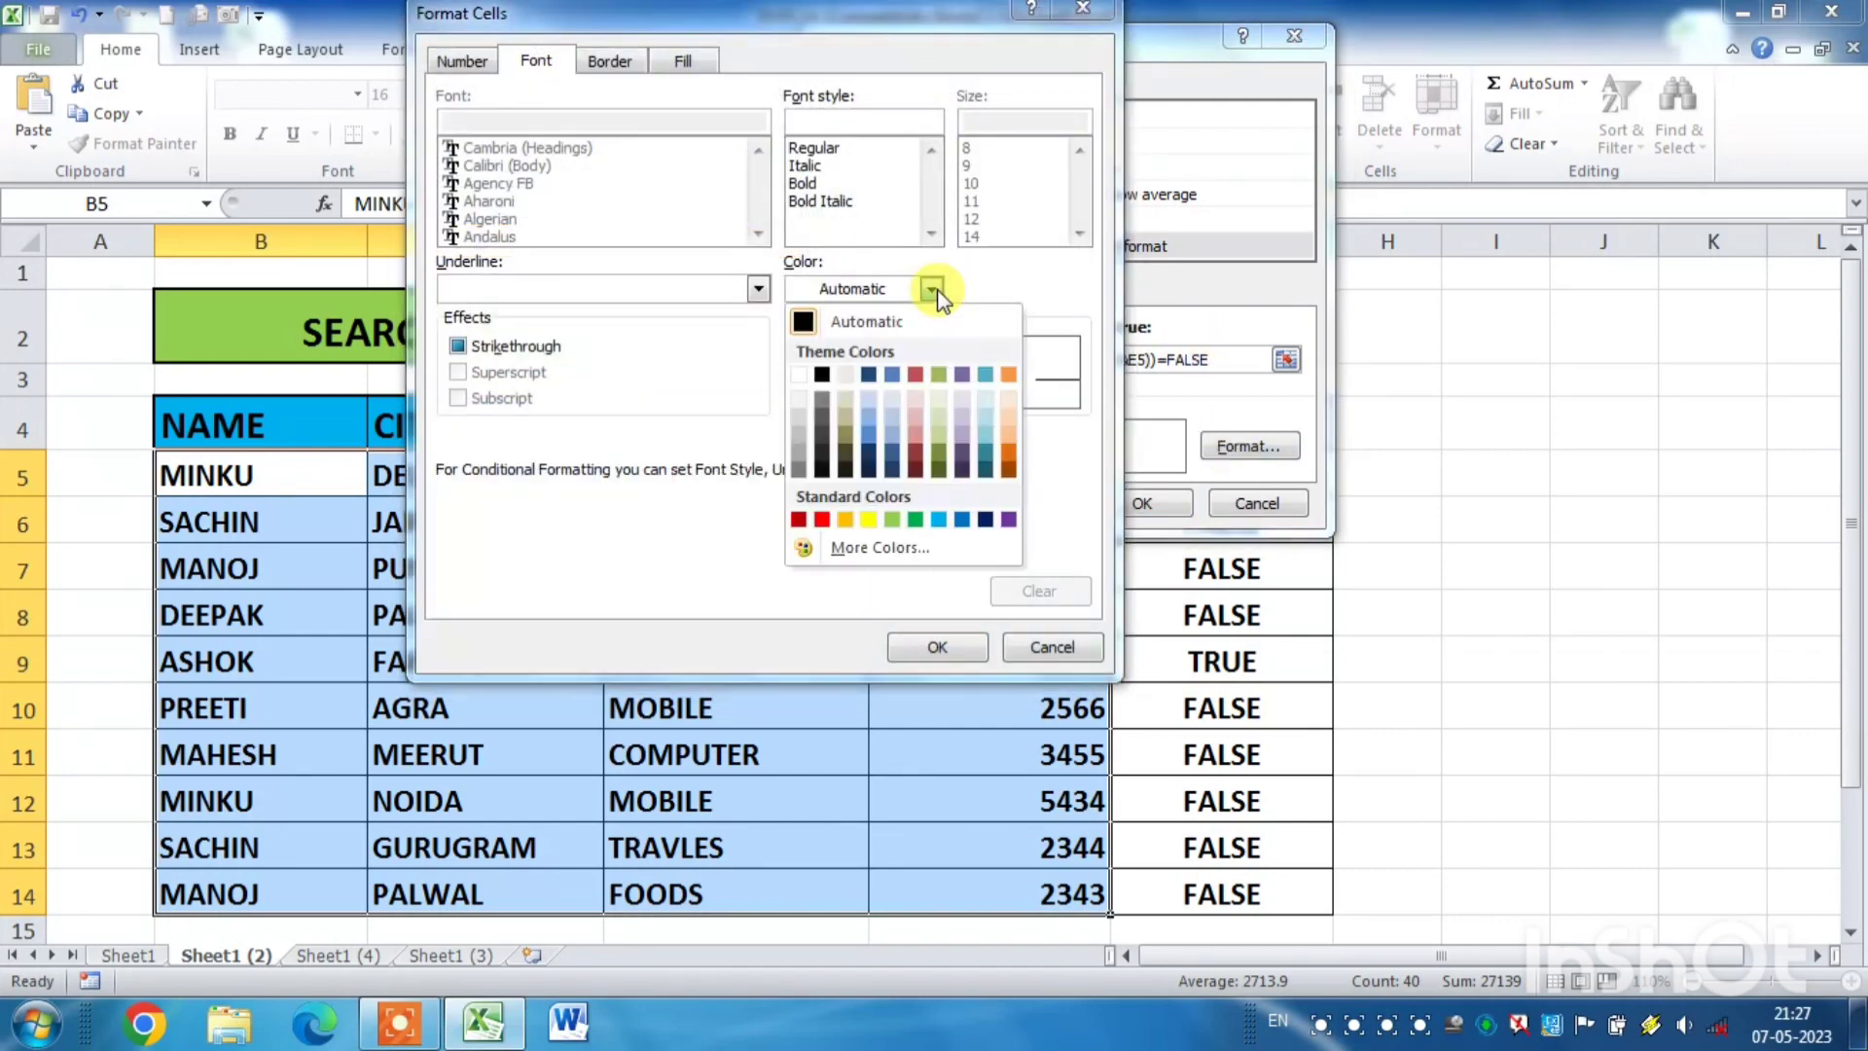
left_click(800, 393)
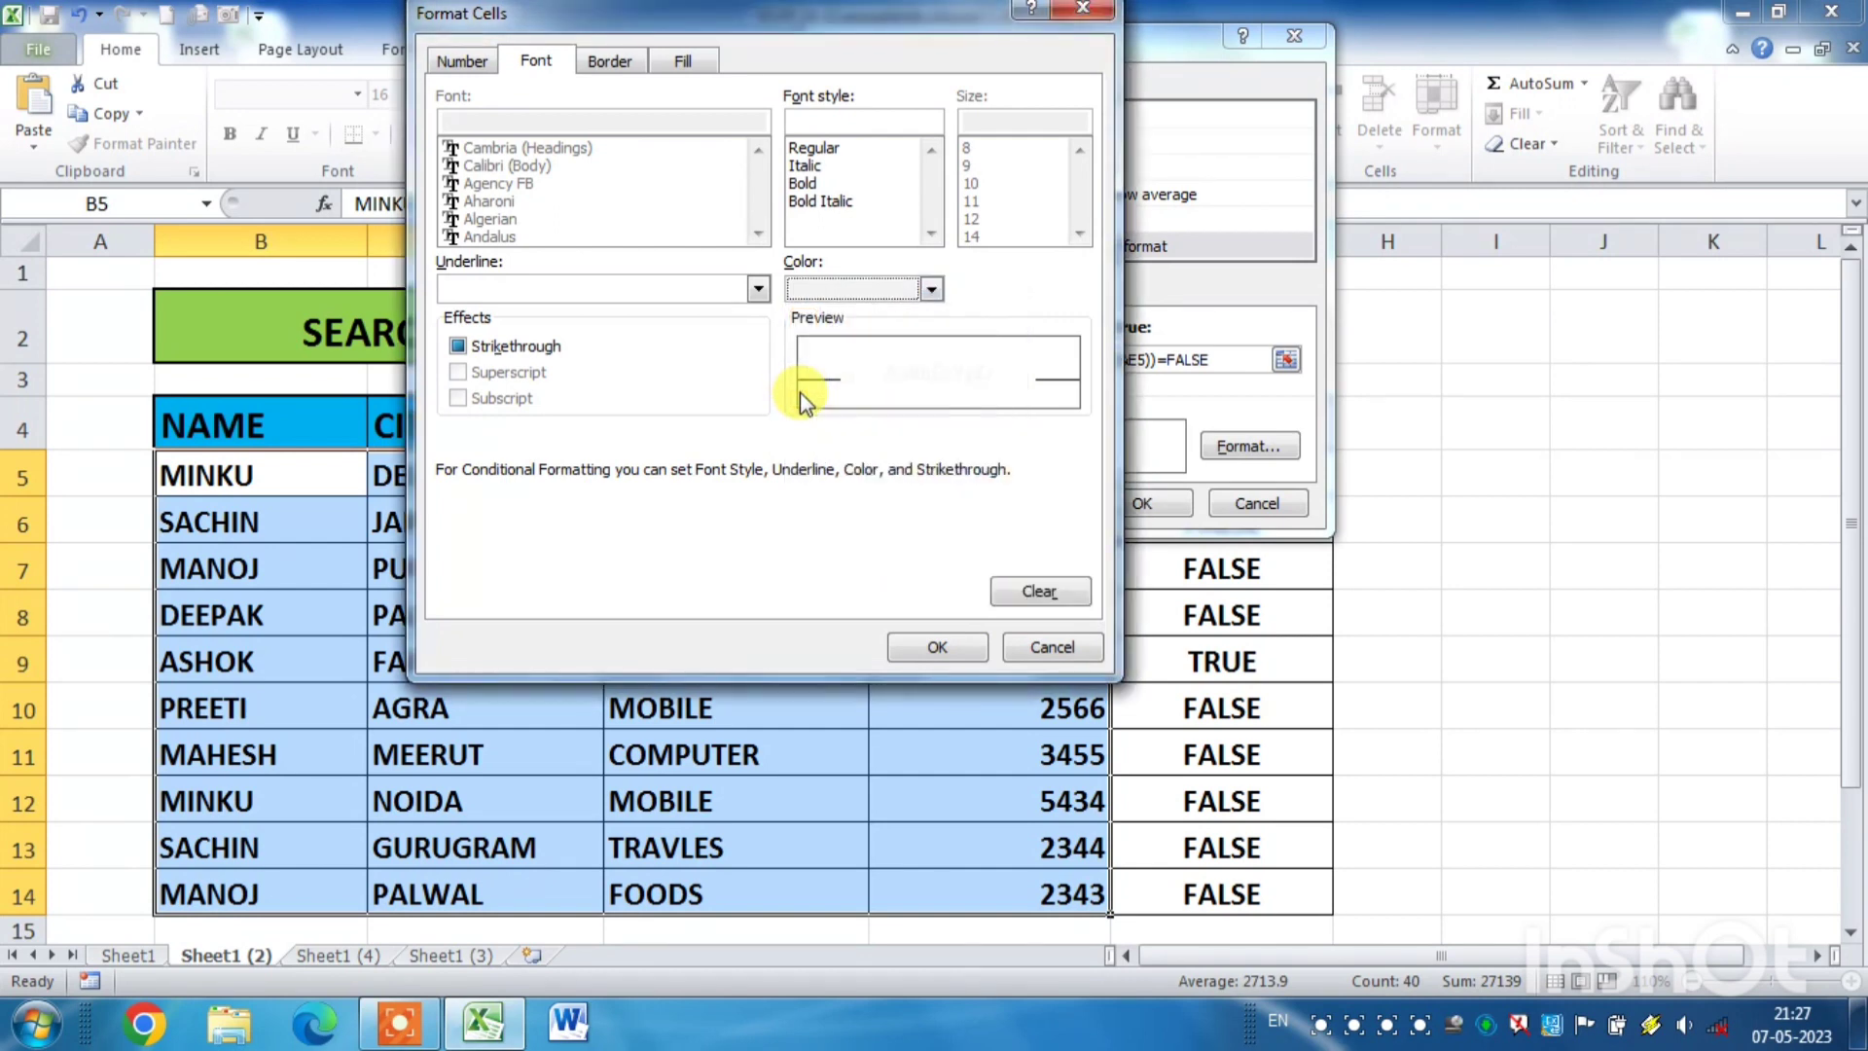
left_click(938, 648)
left_click(1119, 522)
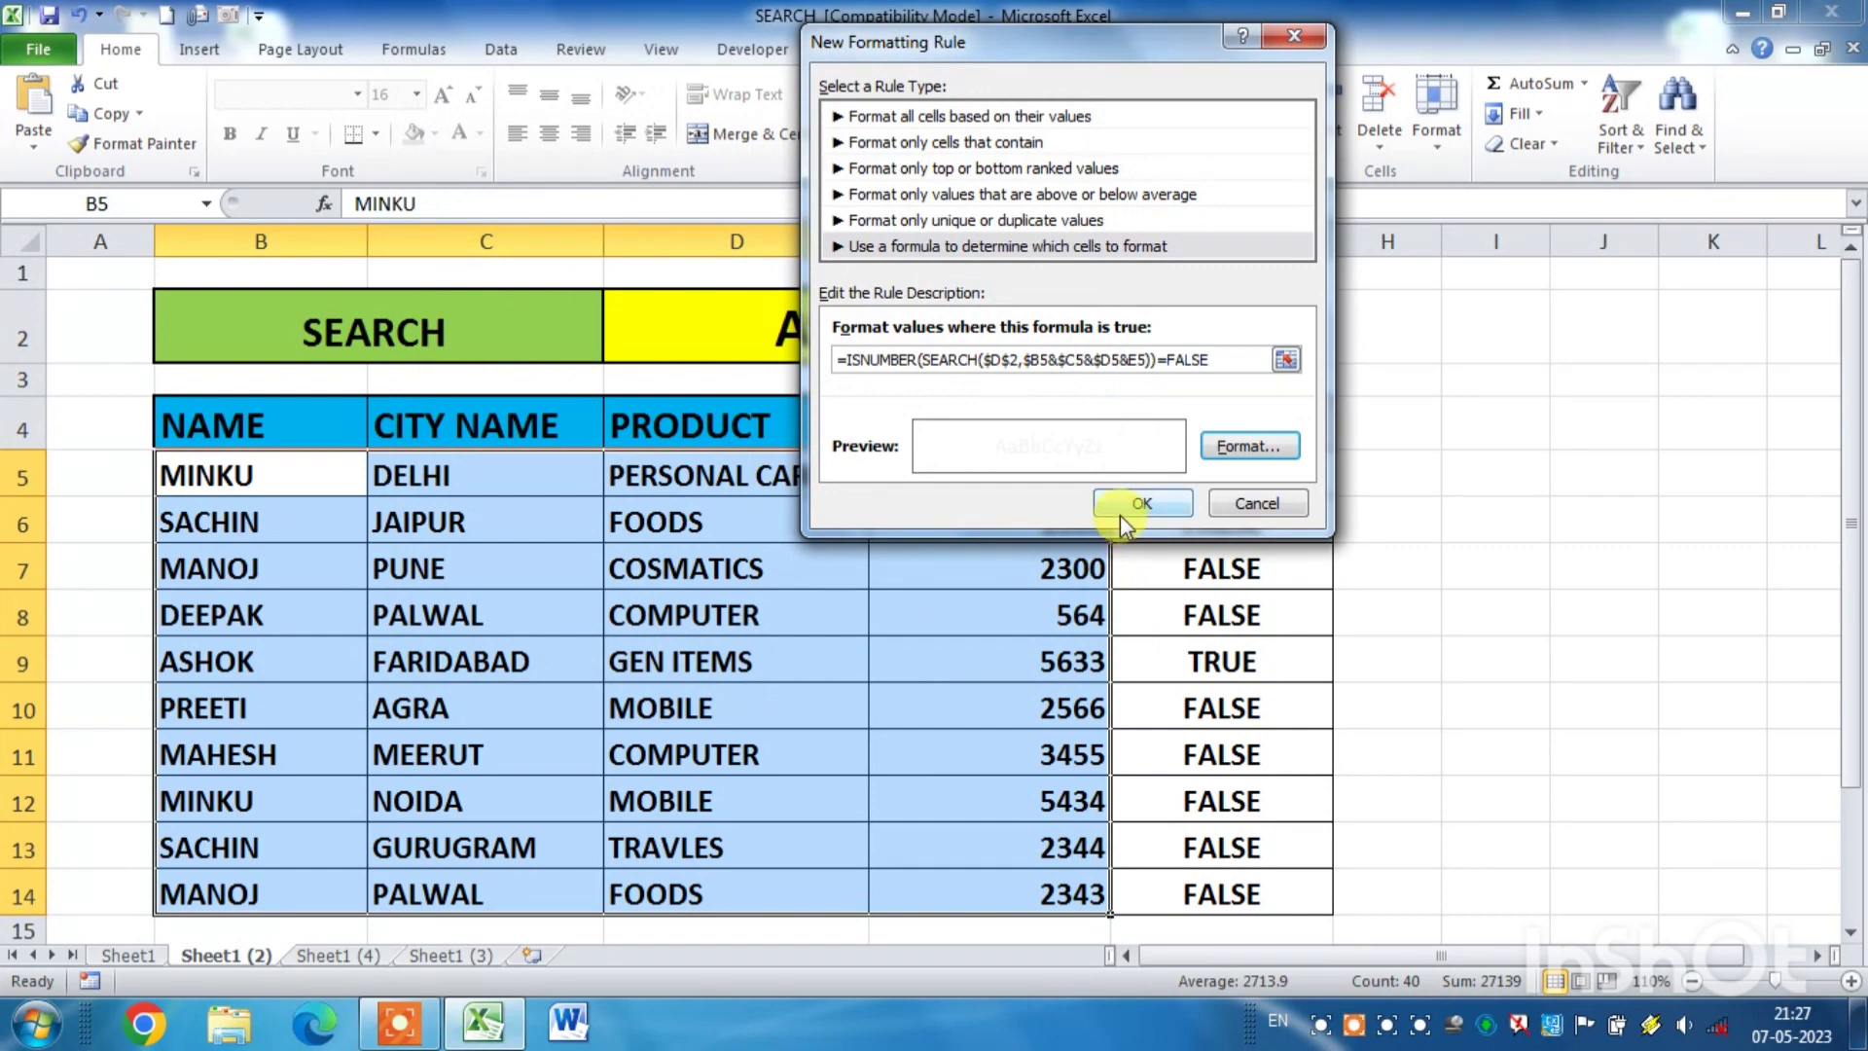
left_click(1372, 530)
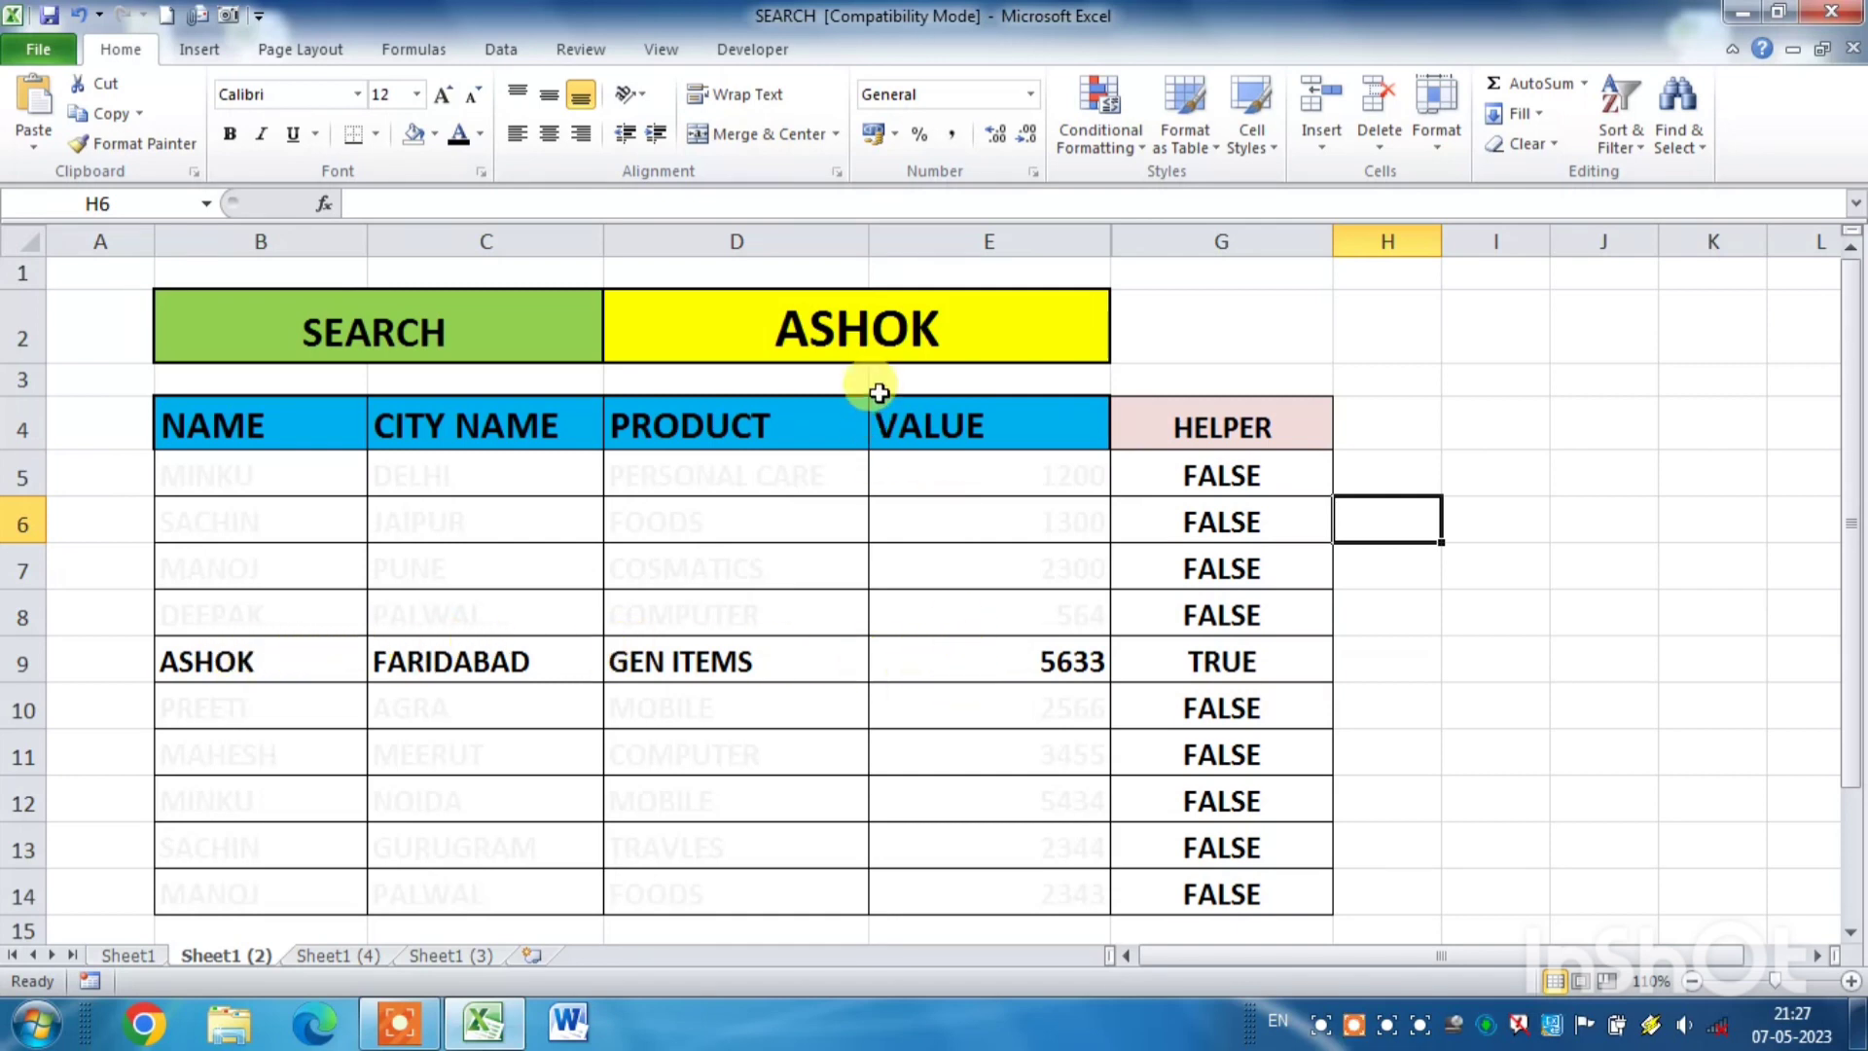
- Test the conditional formatting by clearing search cell D2 and entering the name from B10
left_click(965, 330)
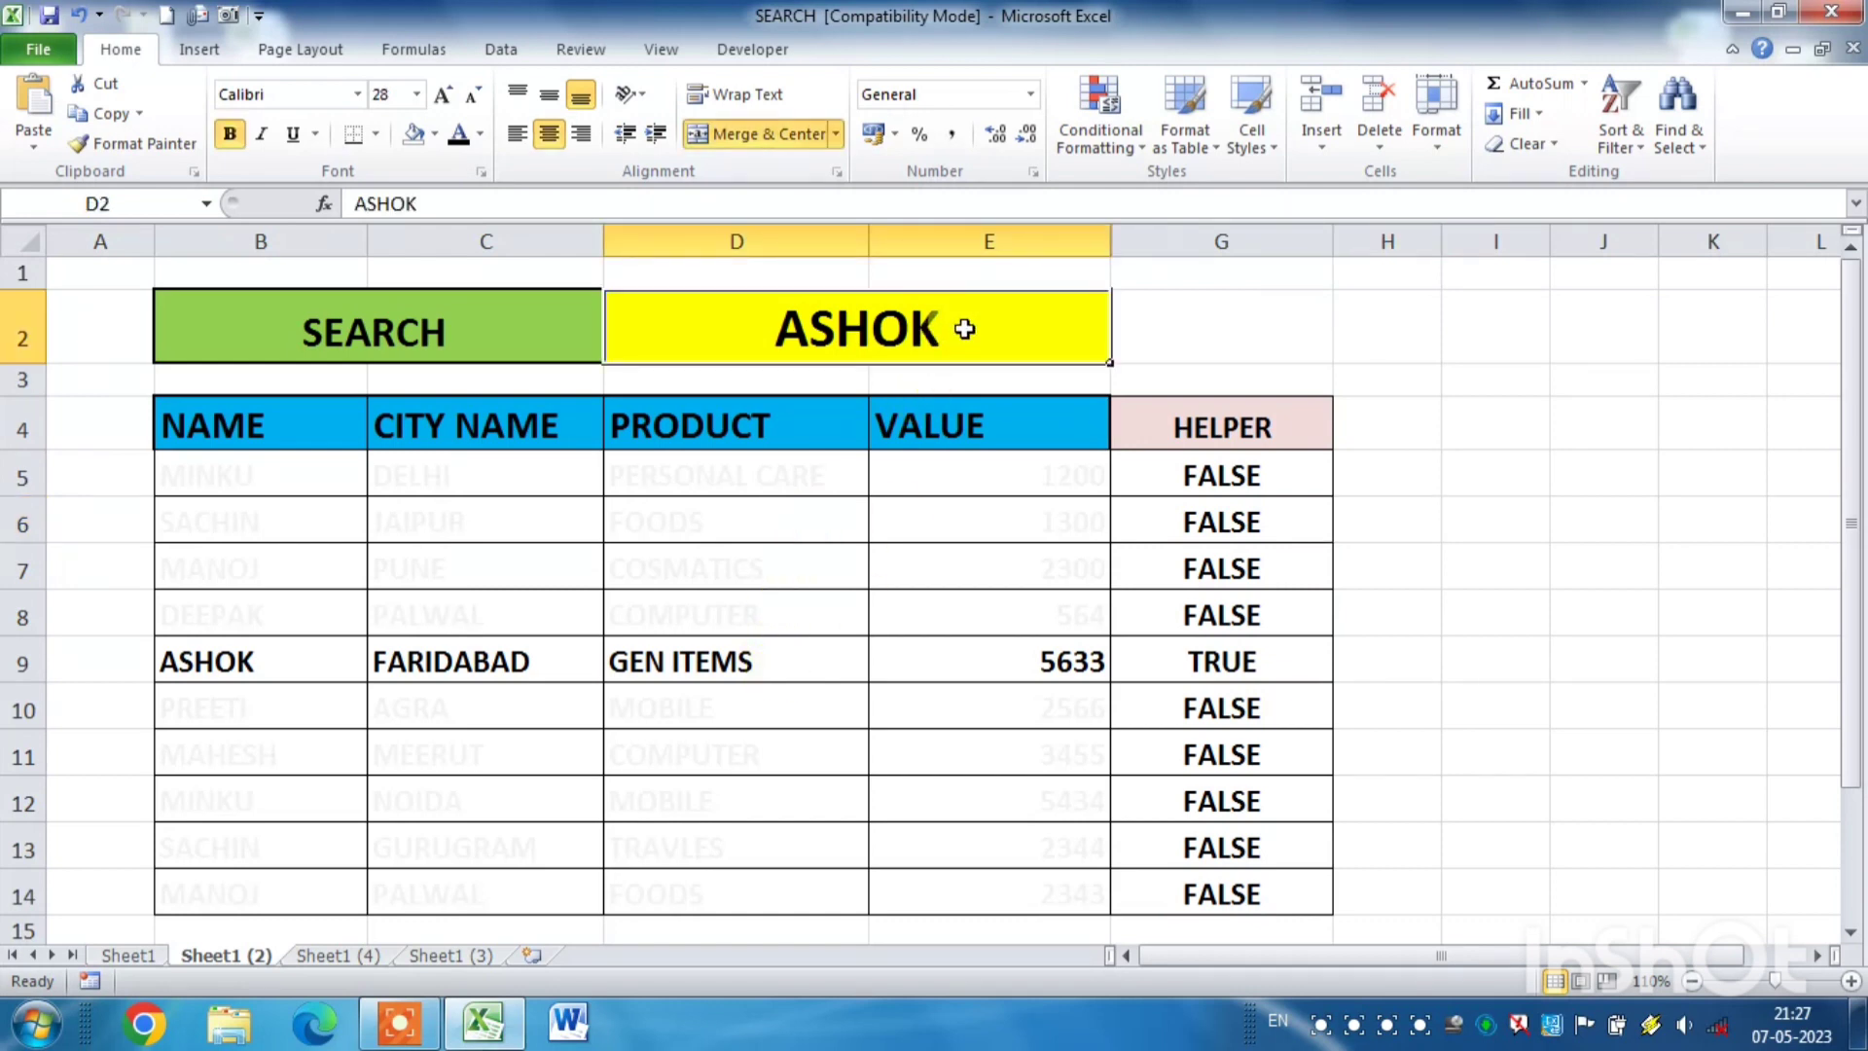
key("Delete")
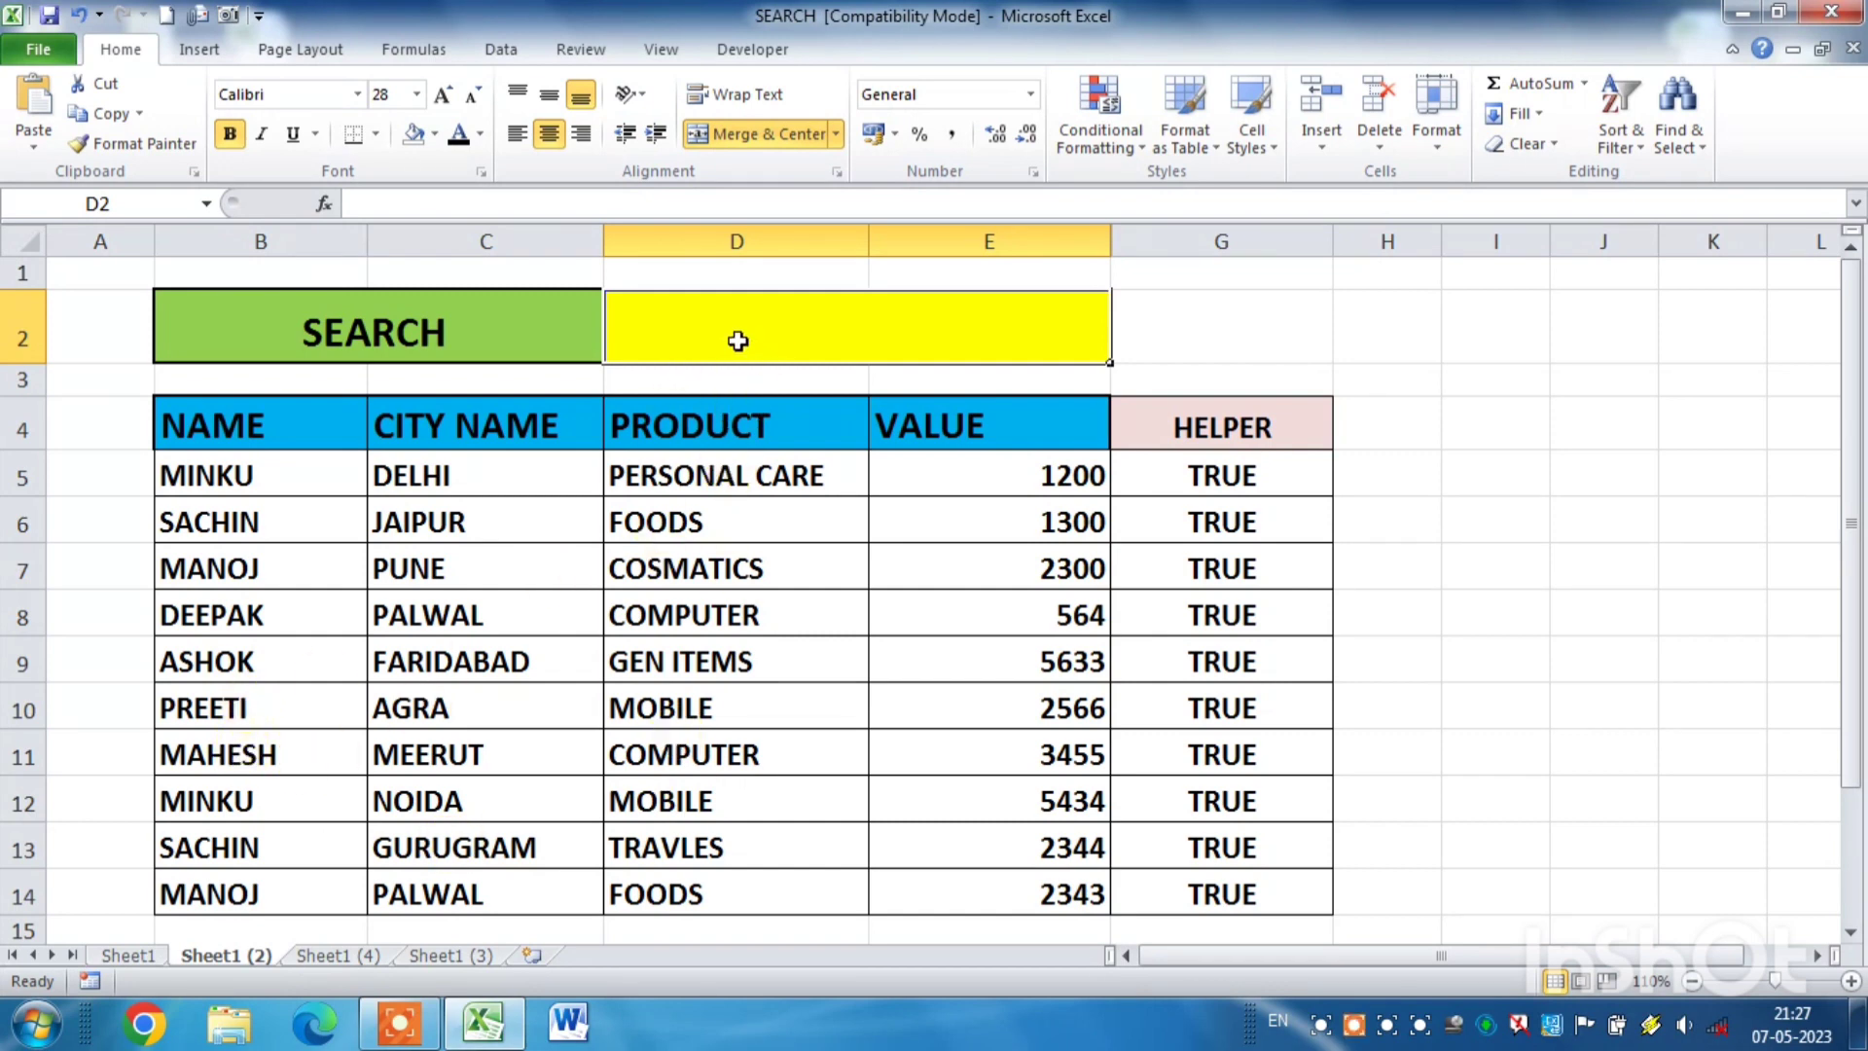
type("PREETI")
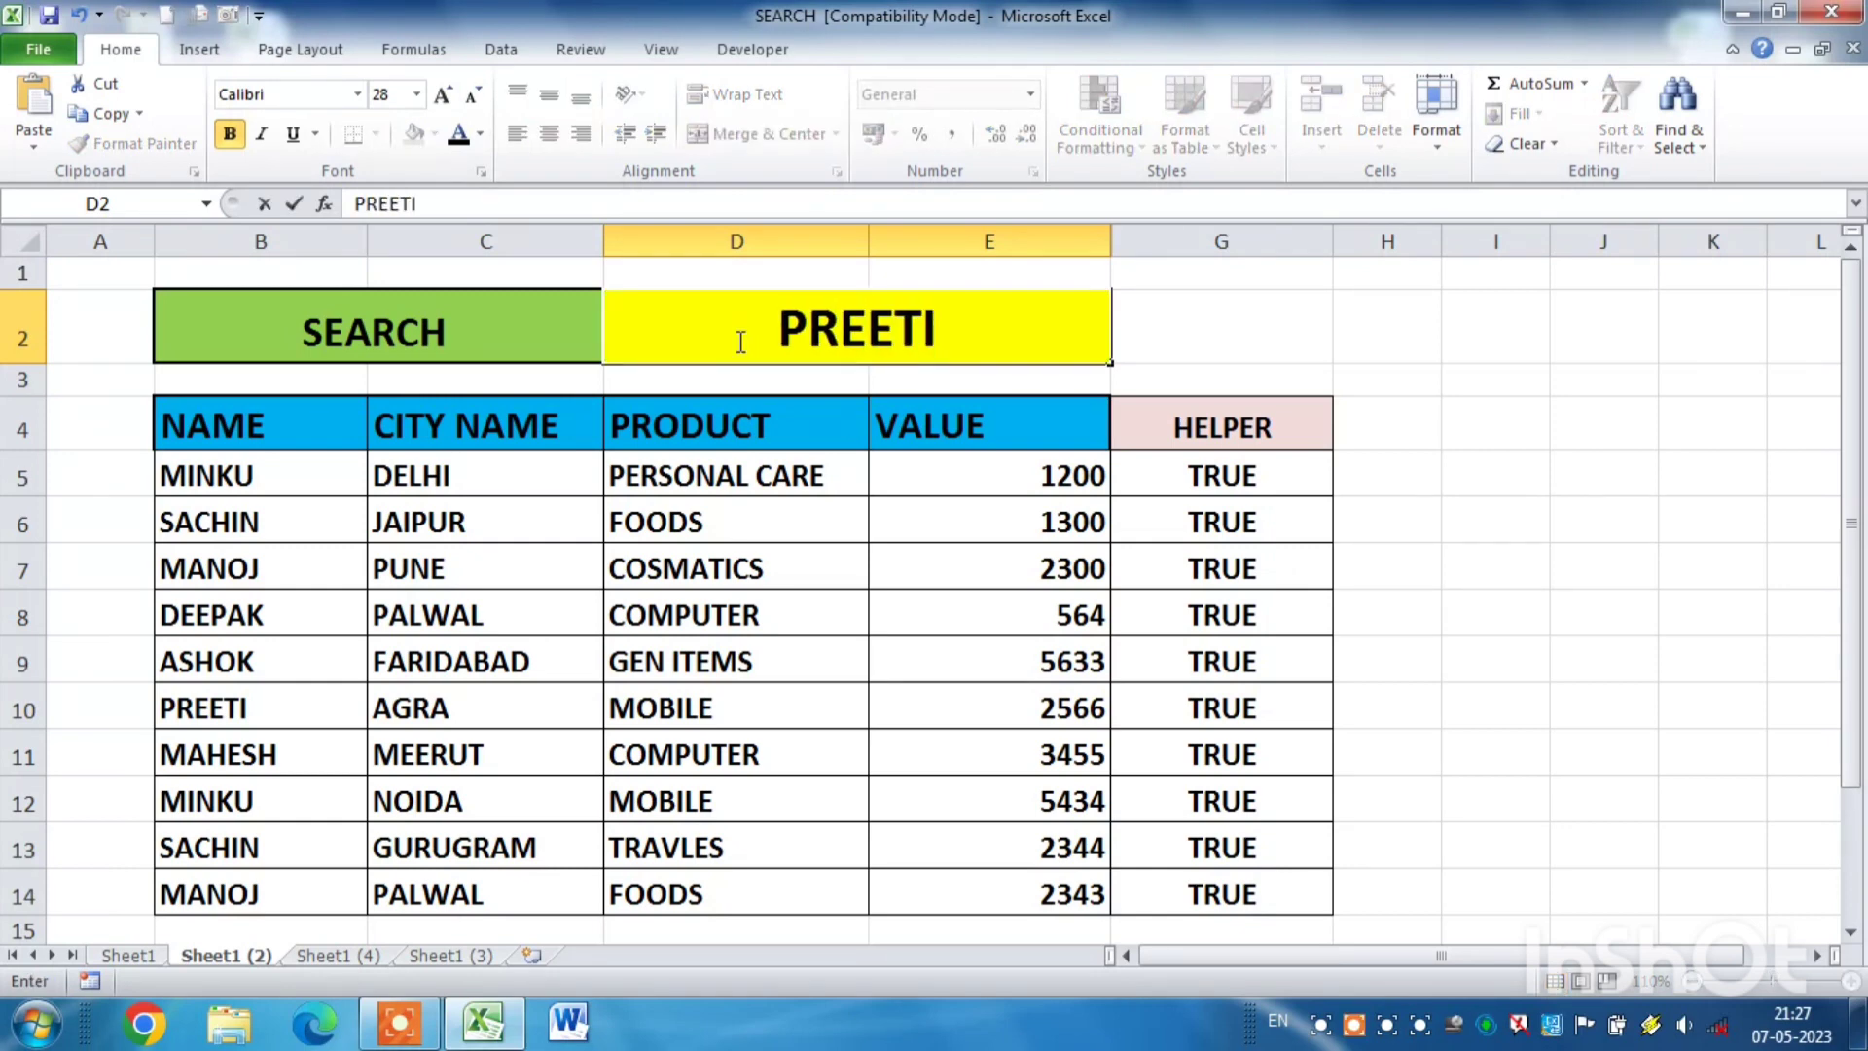
key("Return")
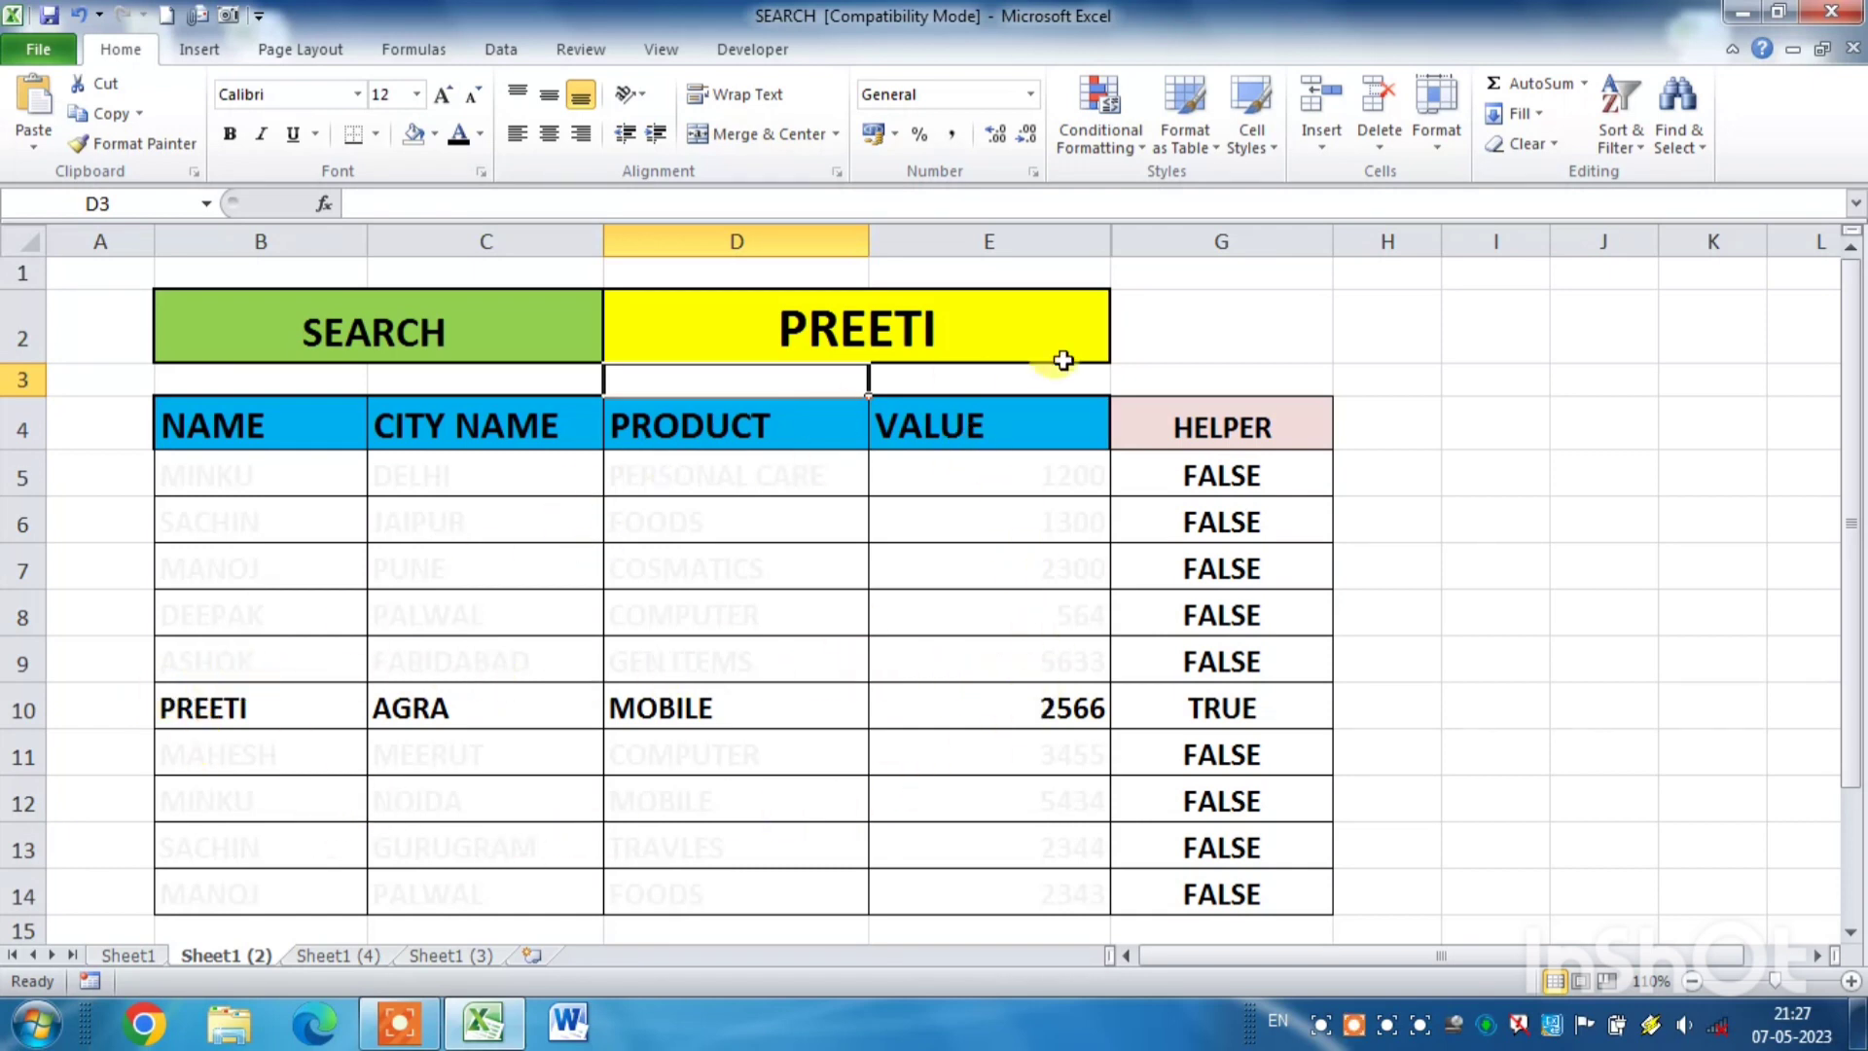
- Hide the HELPER column G
left_click(1360, 325)
left_click(1250, 242)
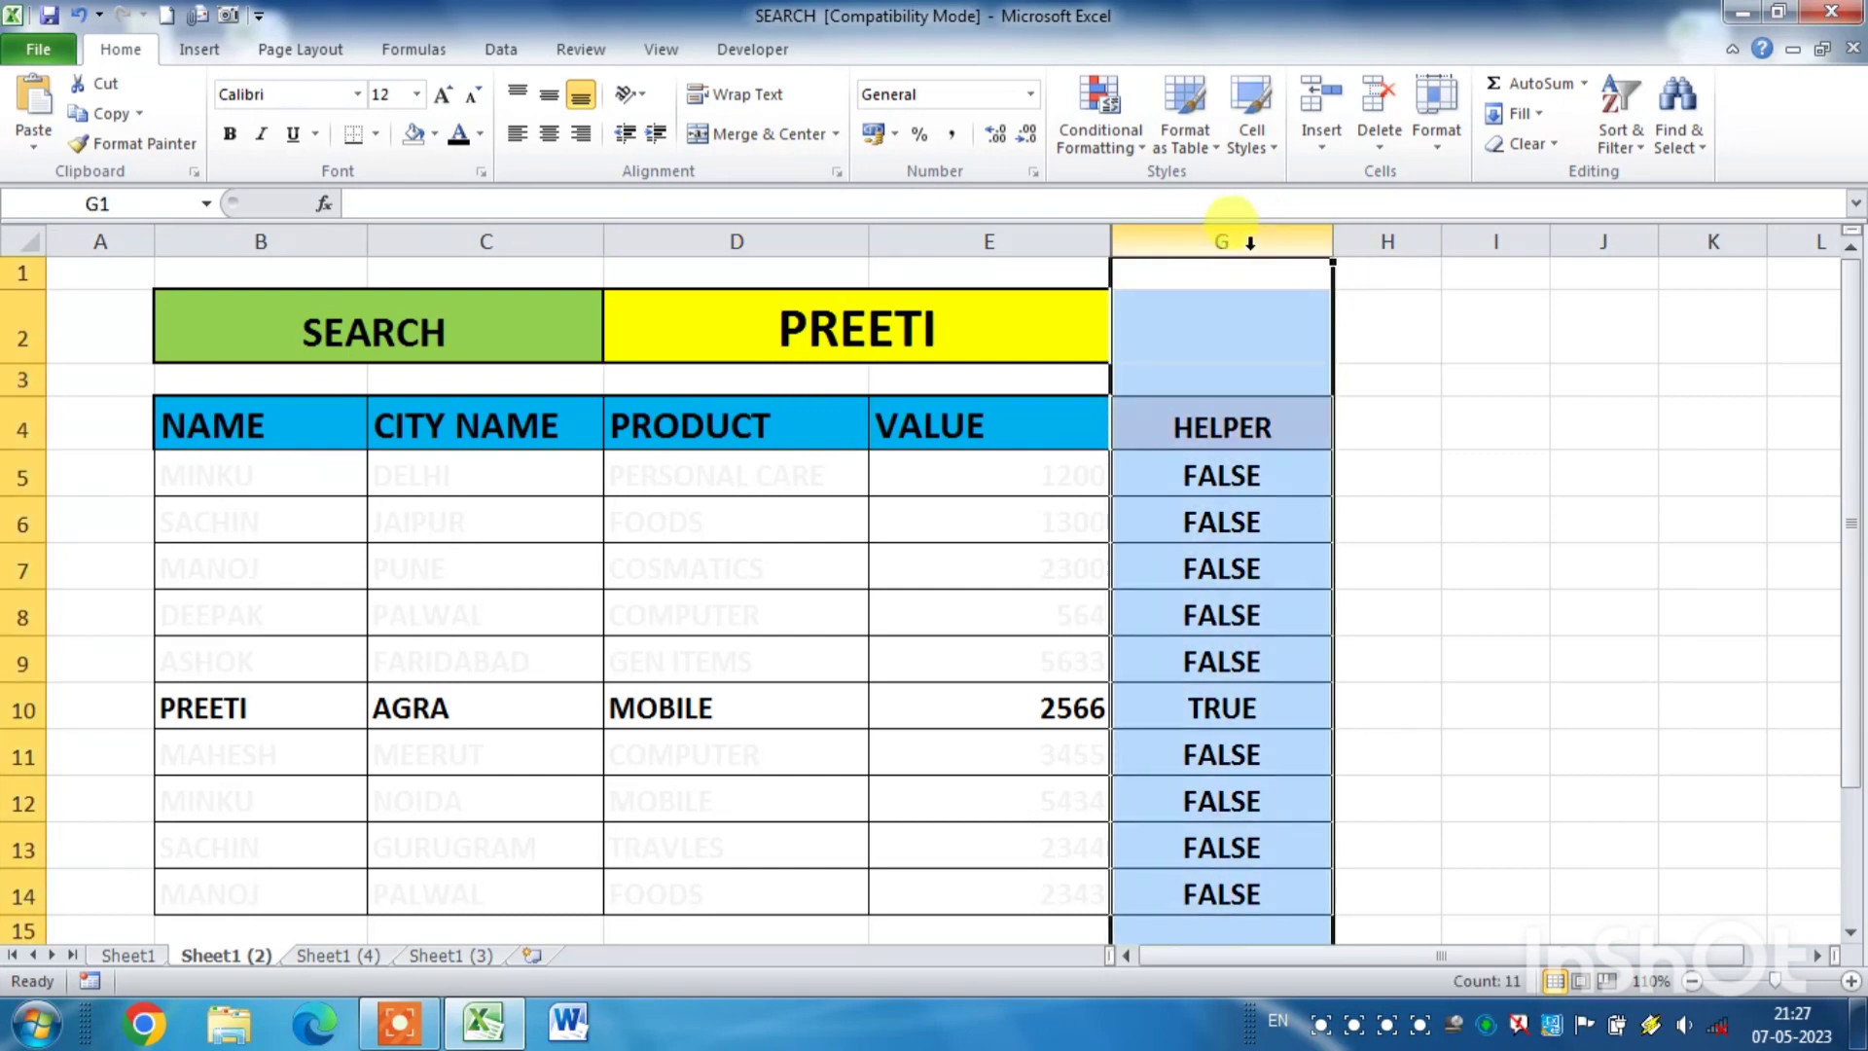
right_click(1250, 242)
left_click(1341, 586)
left_click(1459, 584)
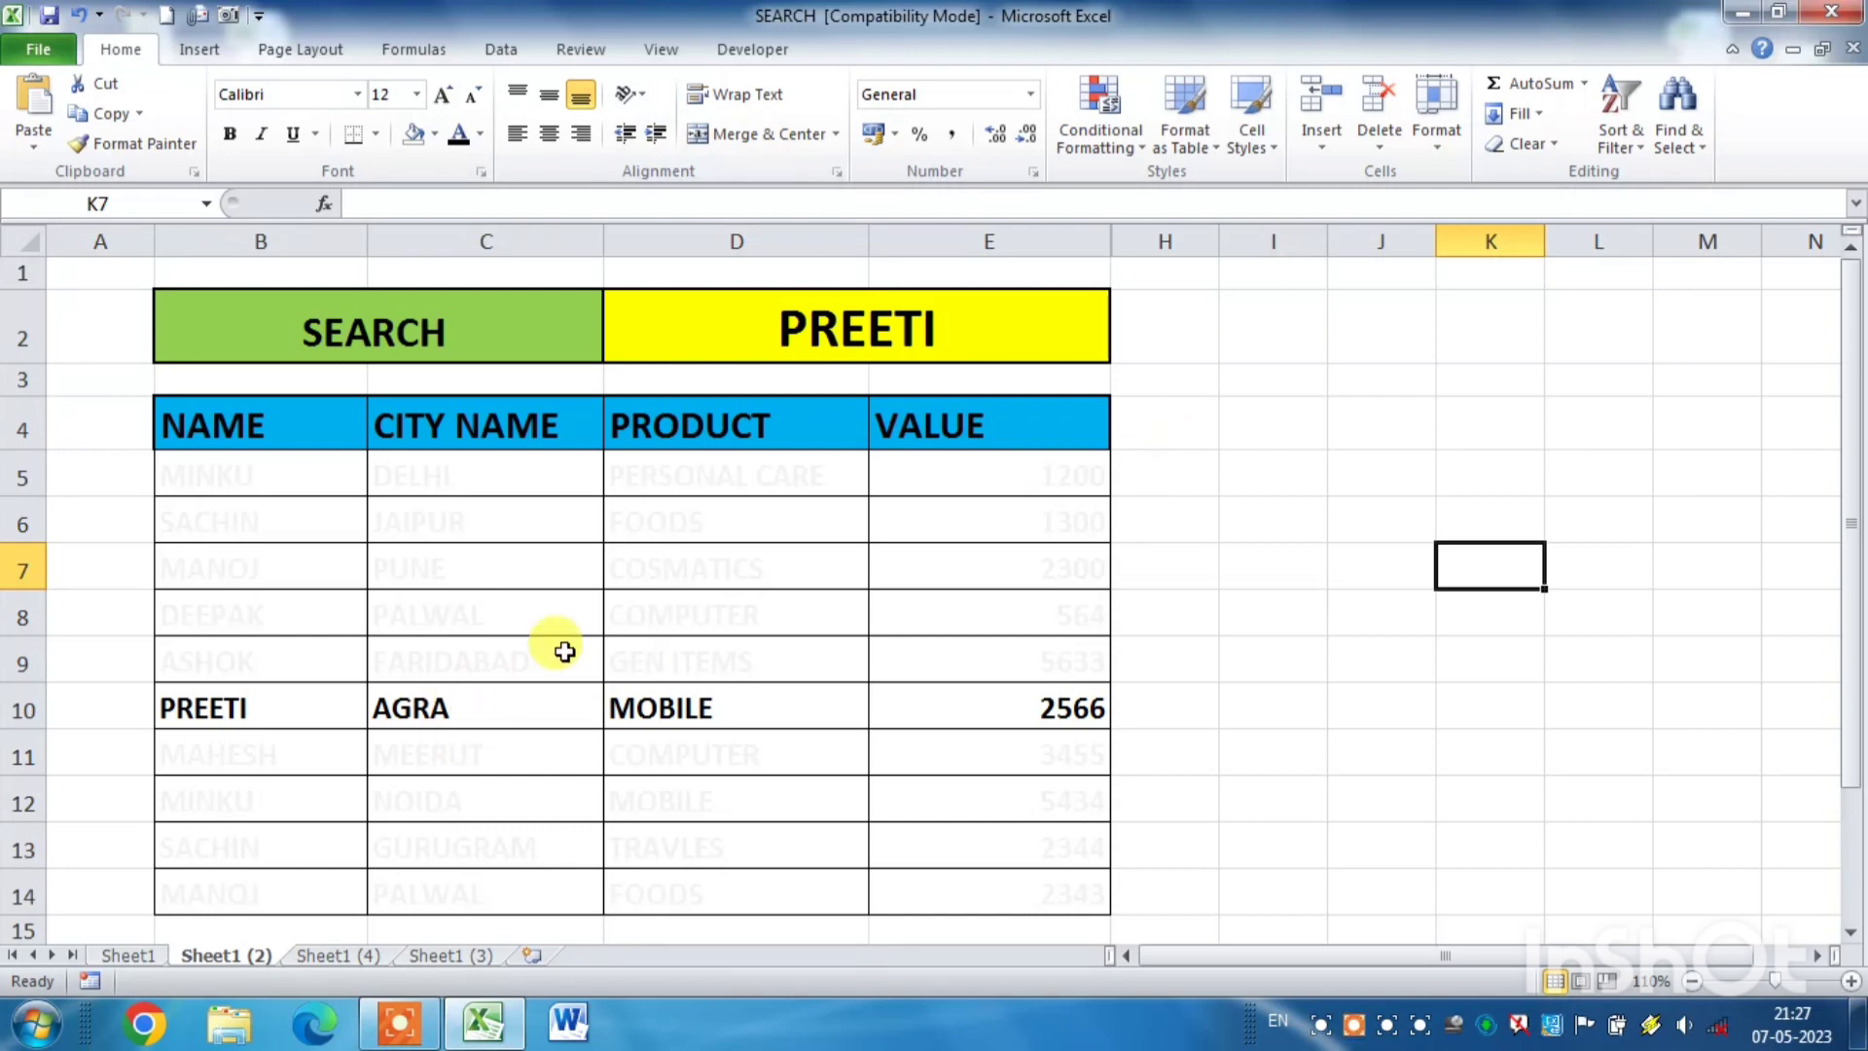
- Search the table for the name from B7 by entering it in search cell D2
left_click(986, 334)
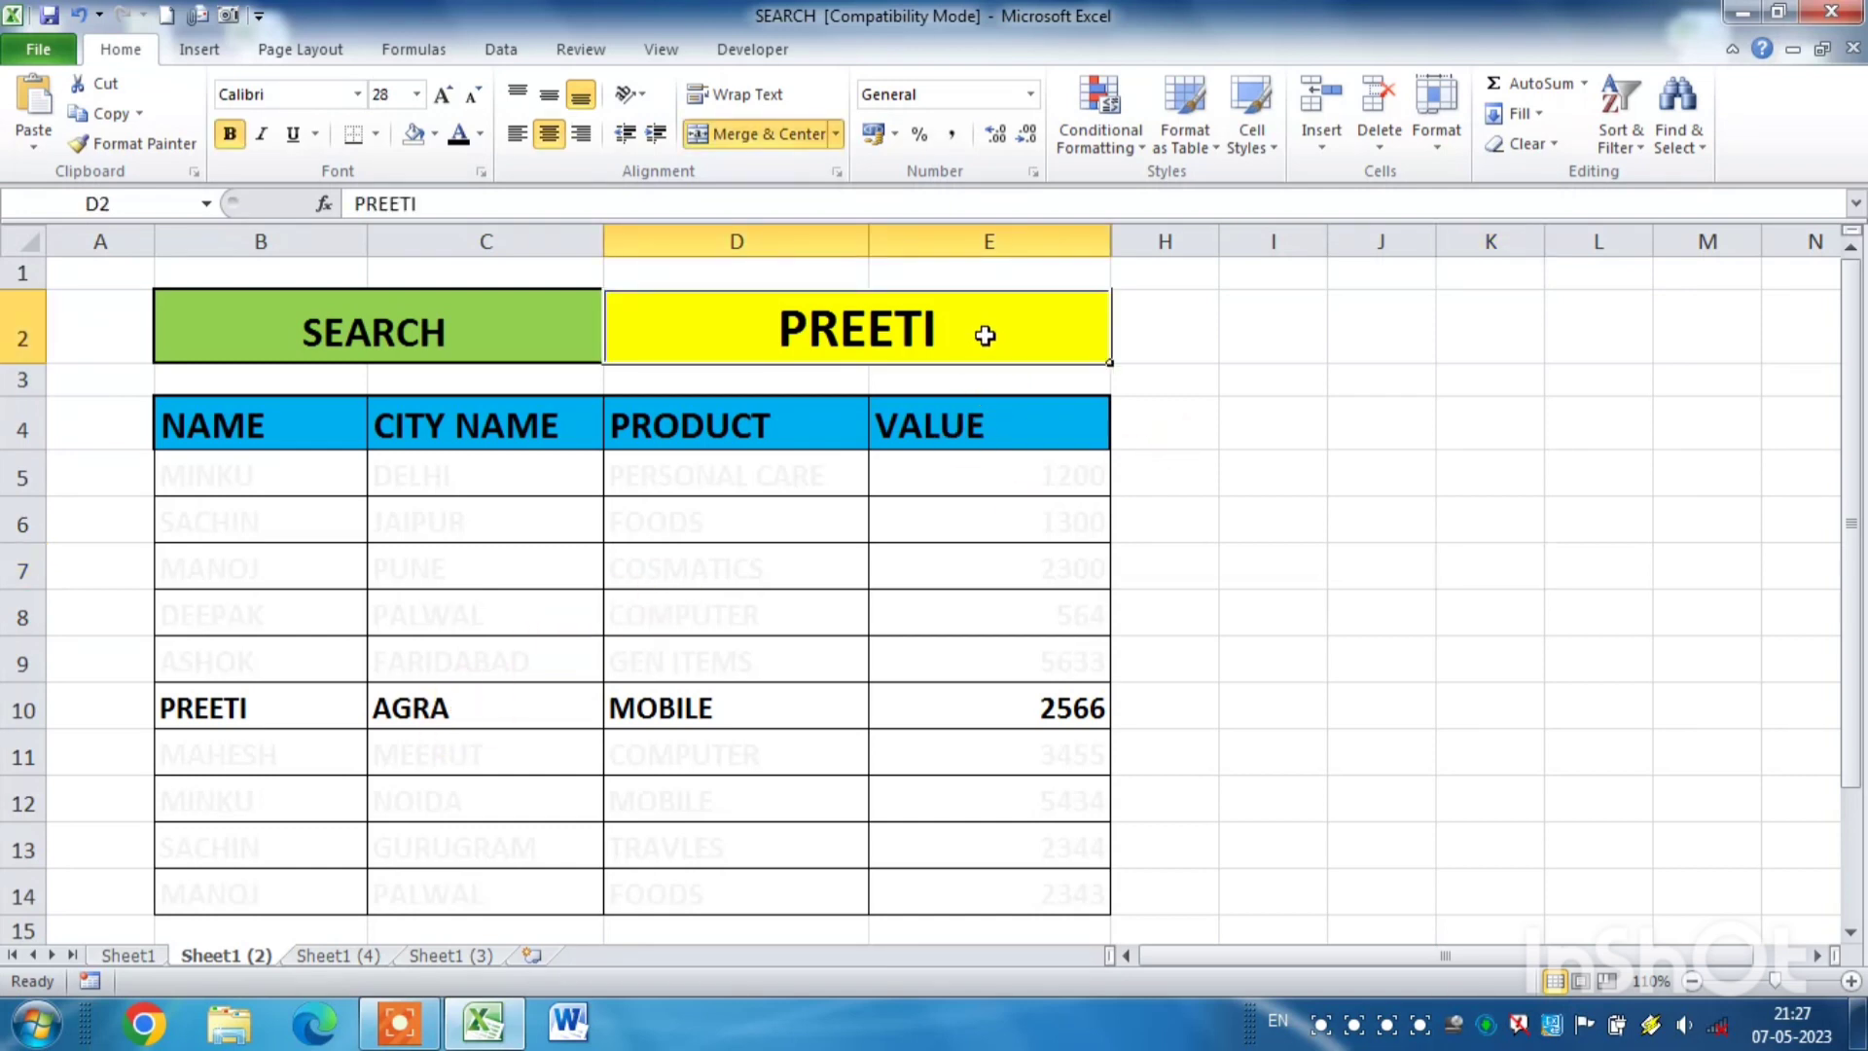
type("MA")
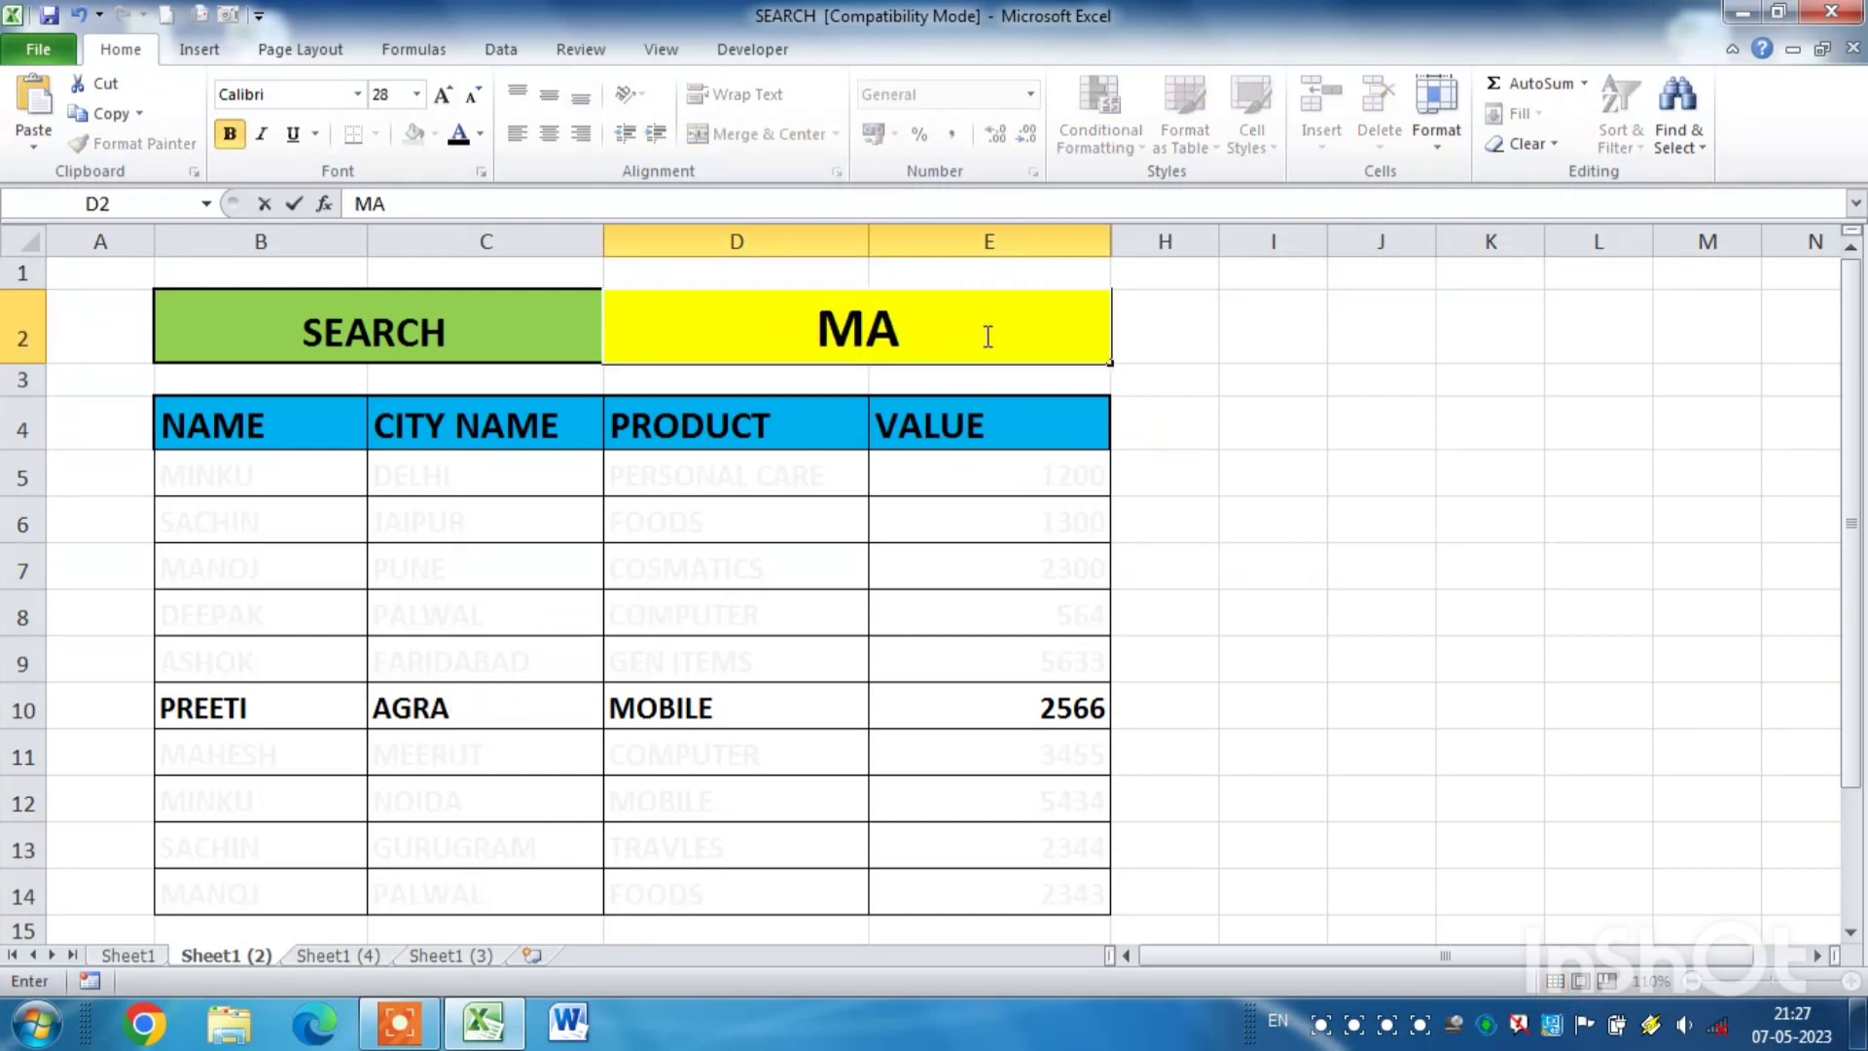
type("NOJ")
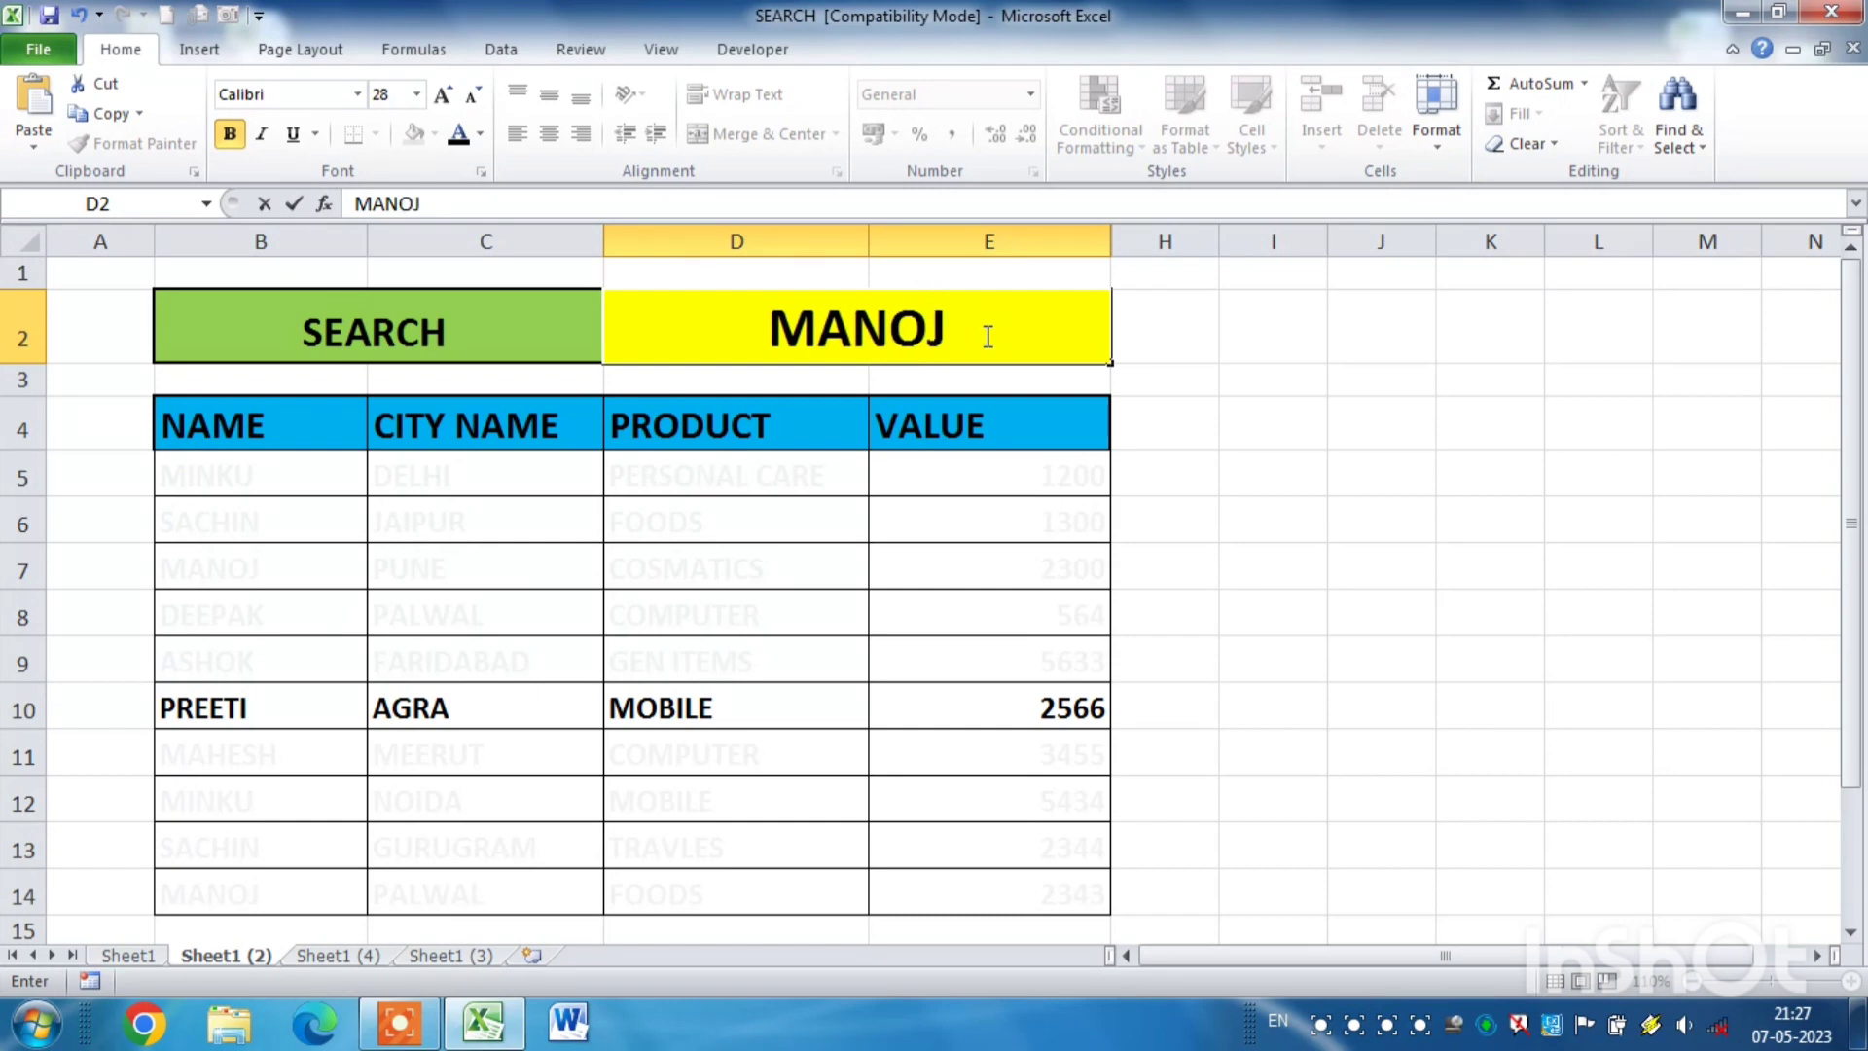
key("Return")
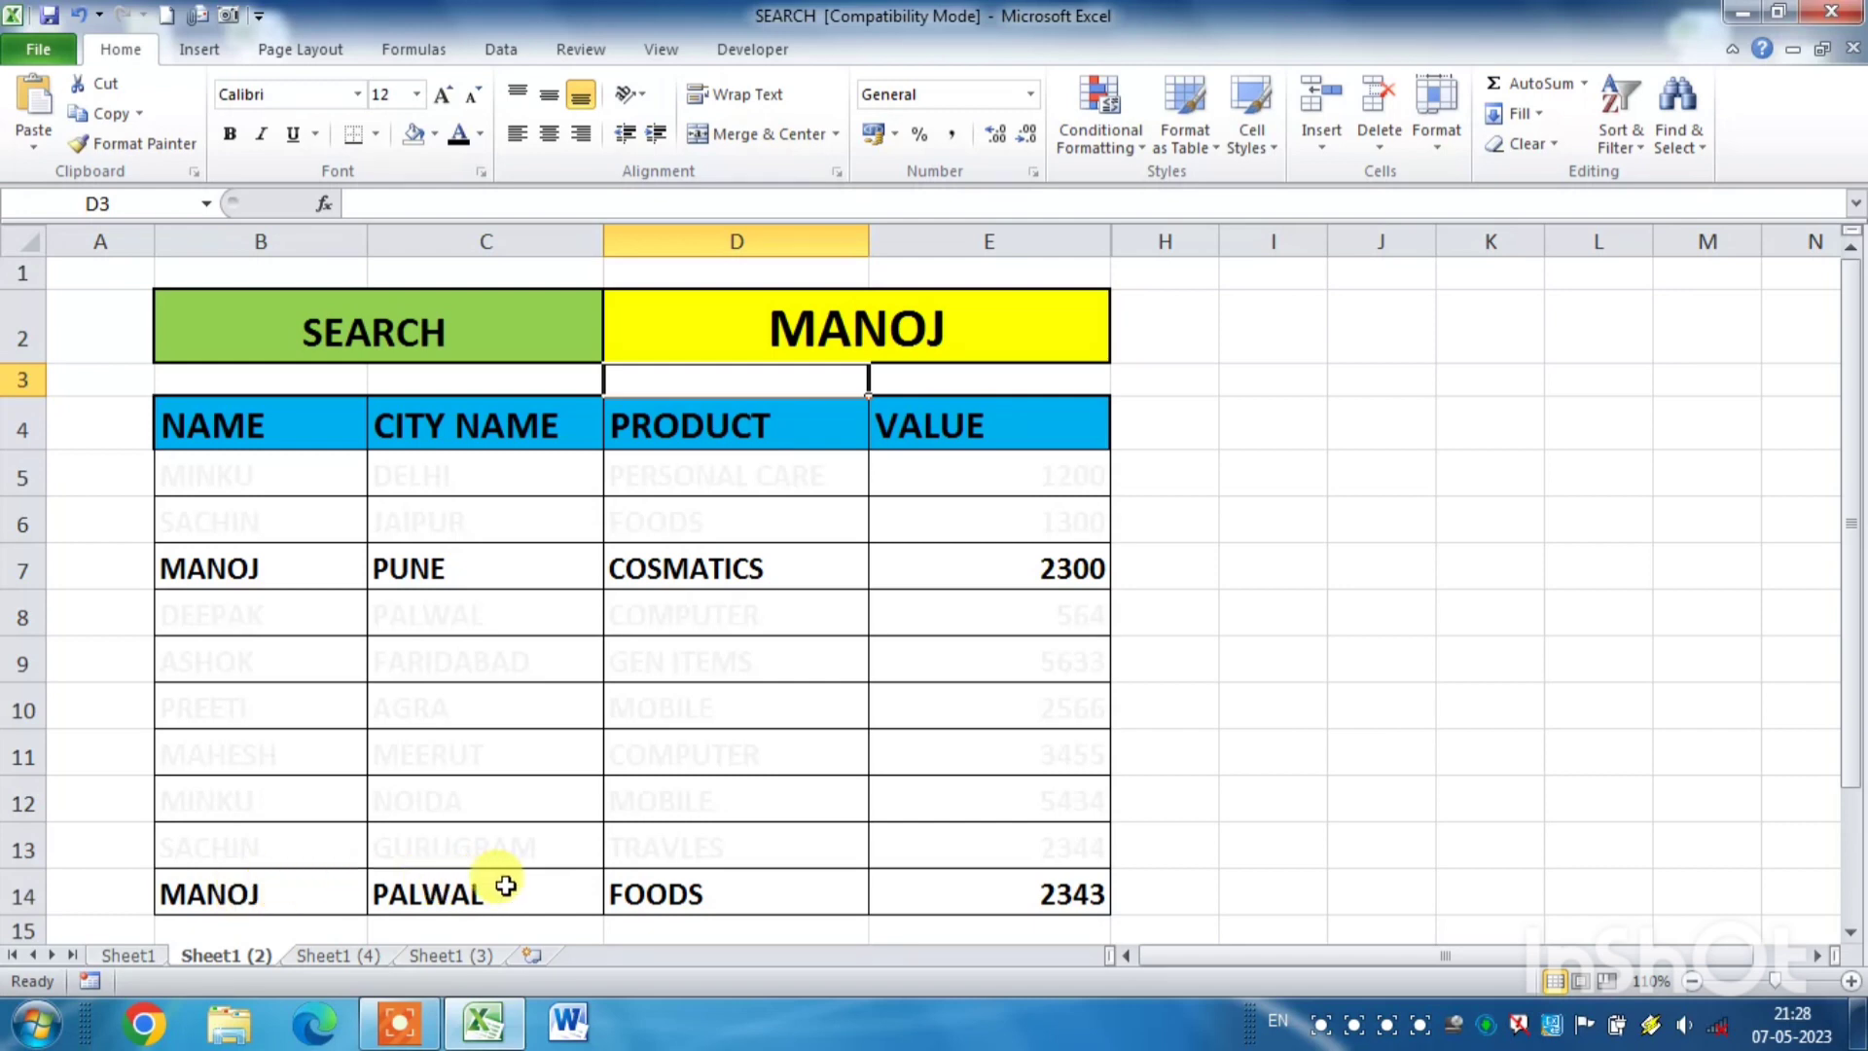
- Search the table by city by entering NOIDA in D2, and check each field of the matching row 12
left_click(971, 322)
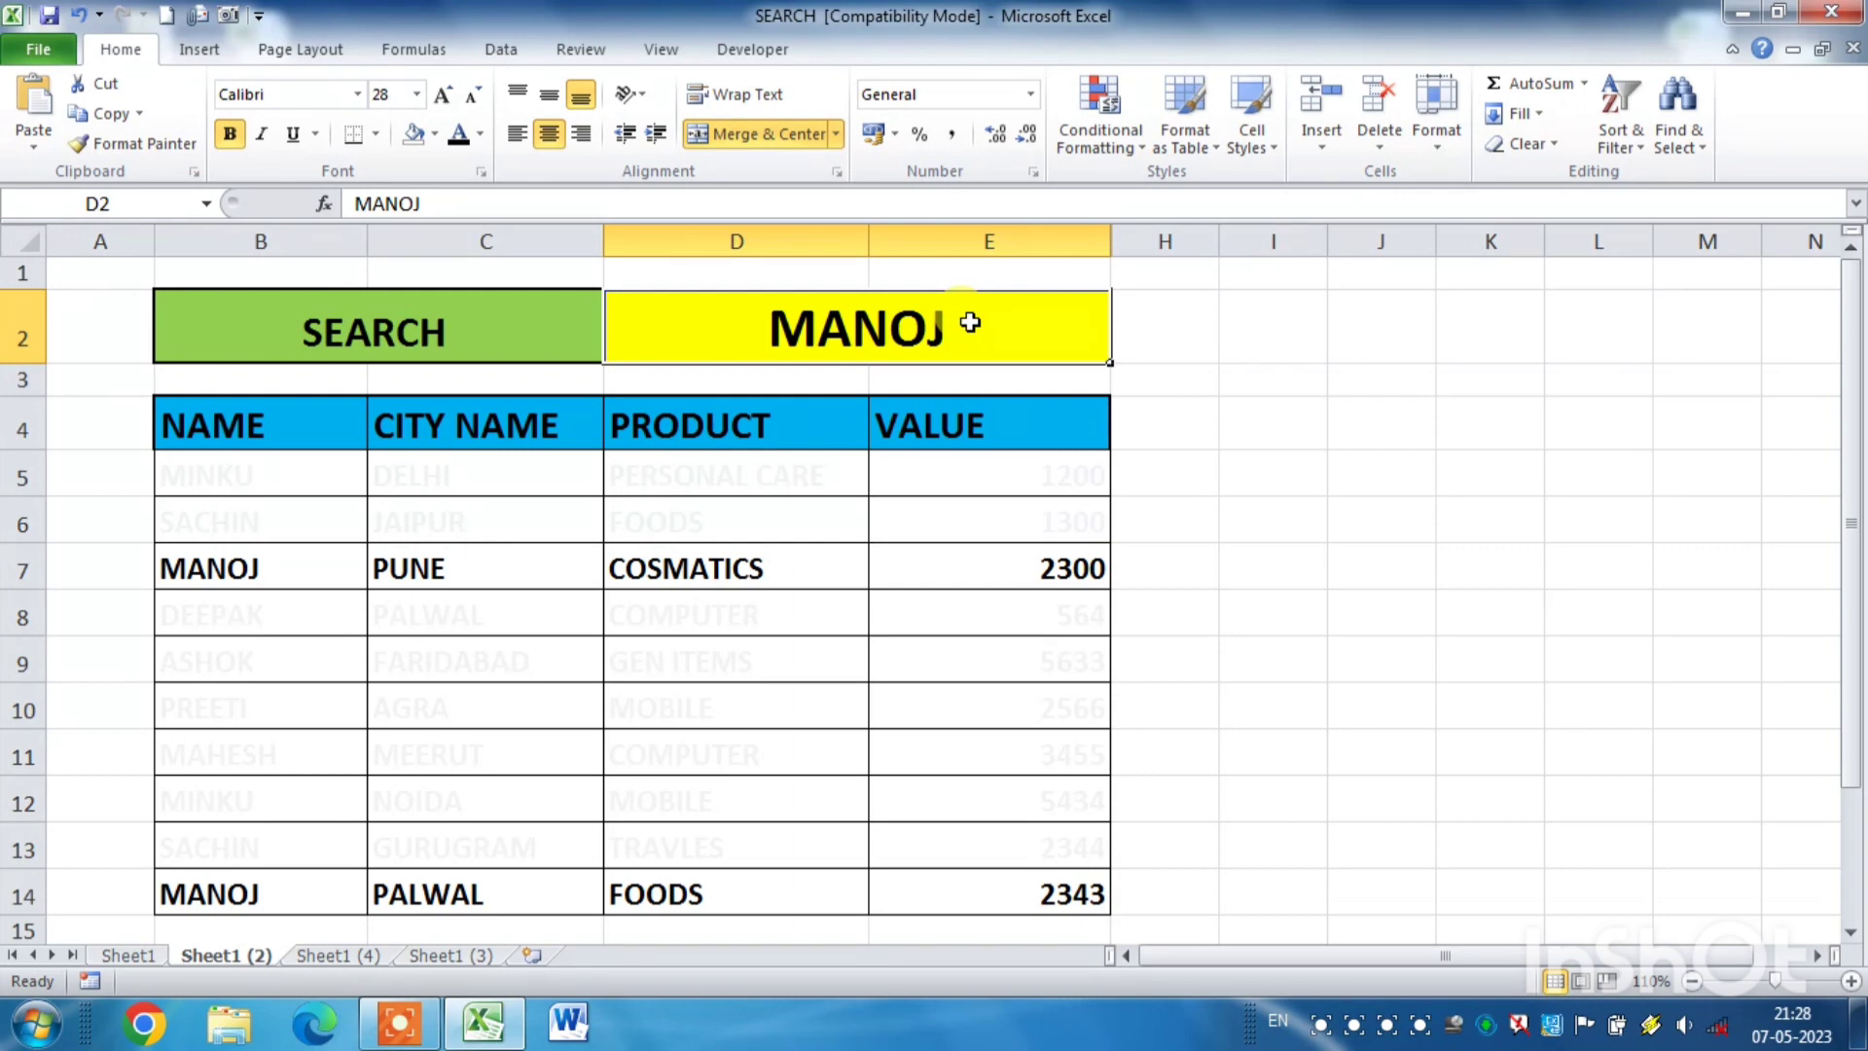
type("NOIDA")
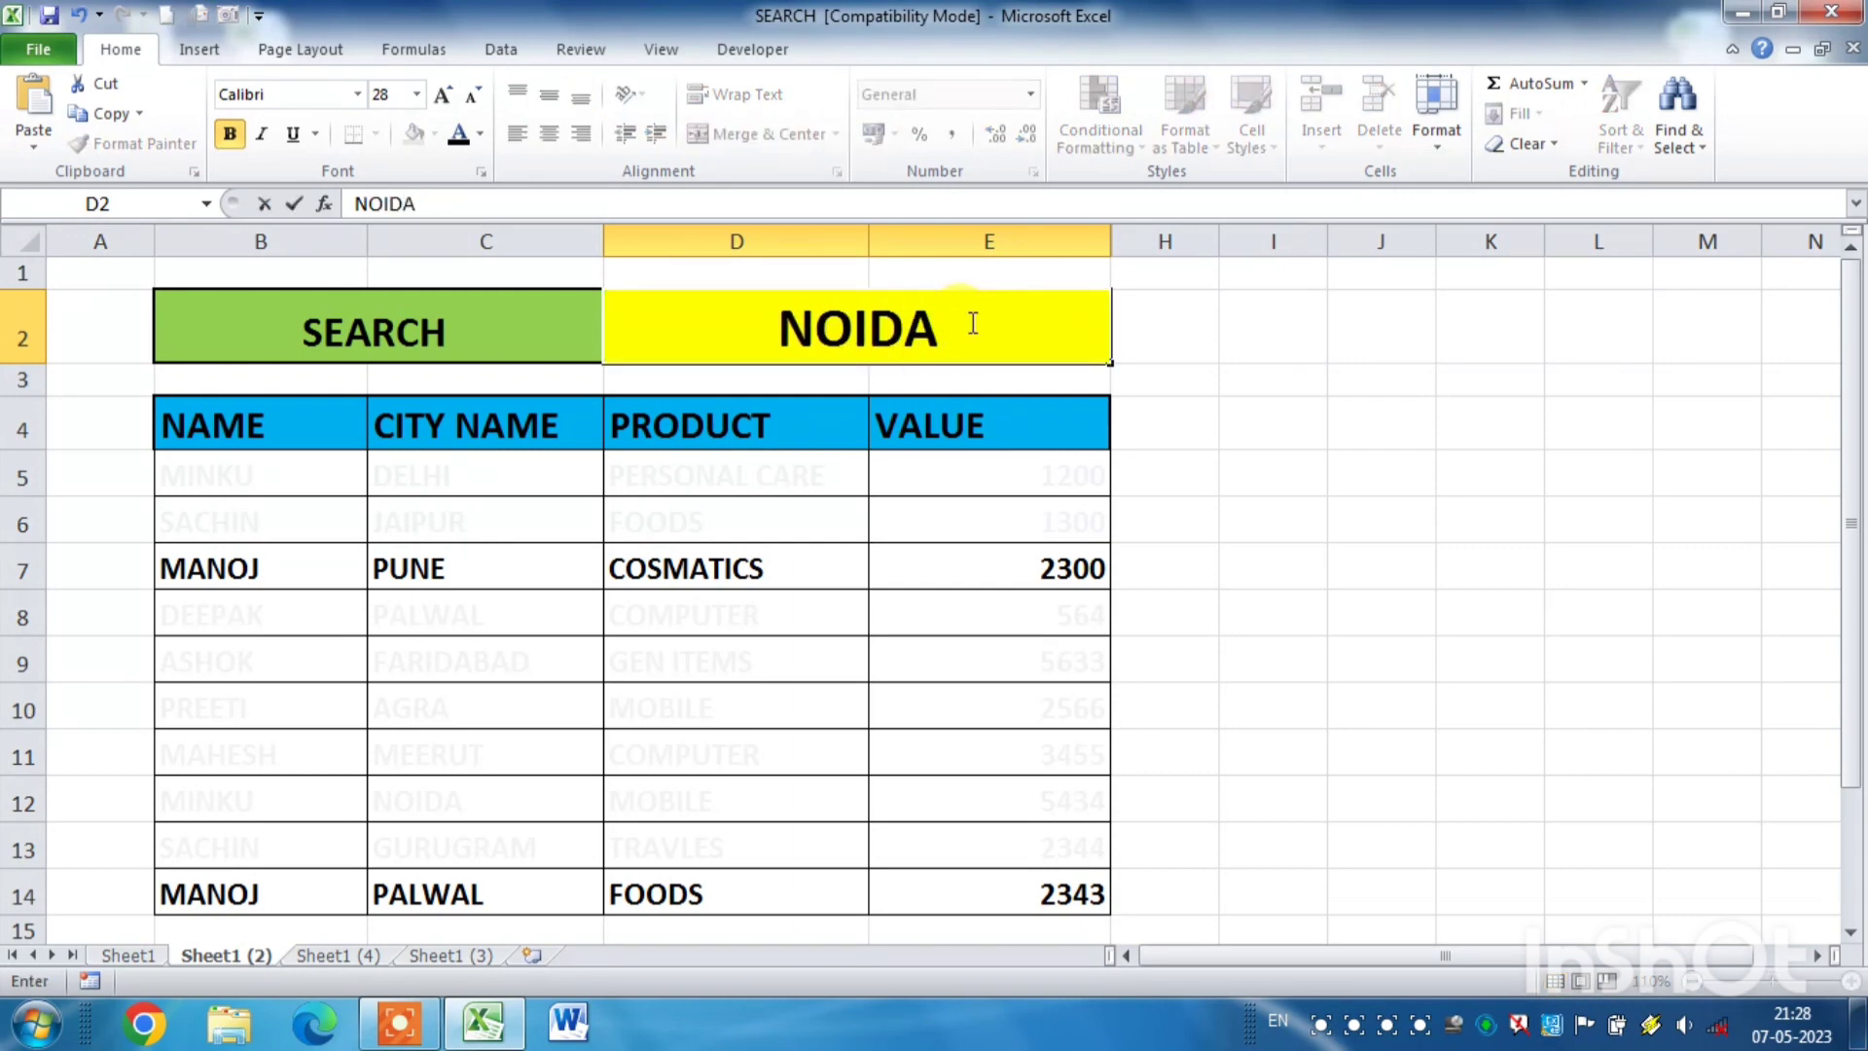
key("Return")
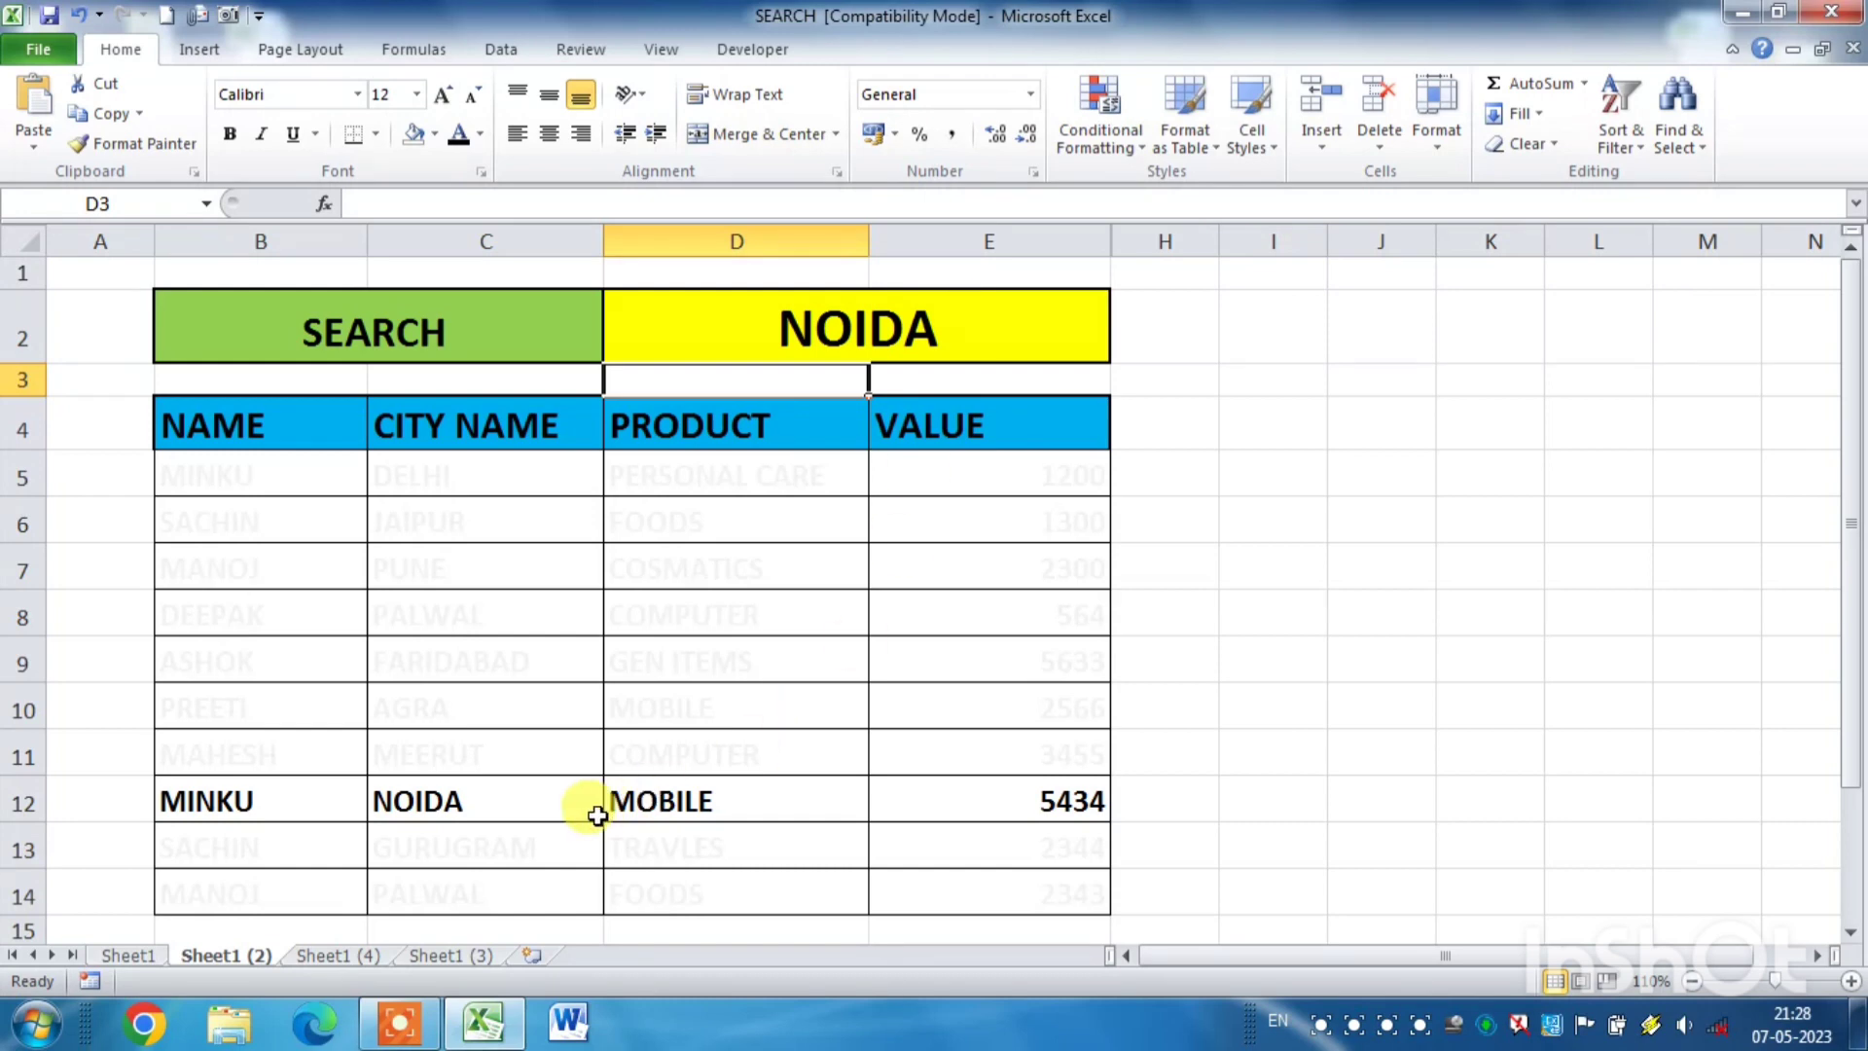
left_click(534, 800)
left_click(307, 798)
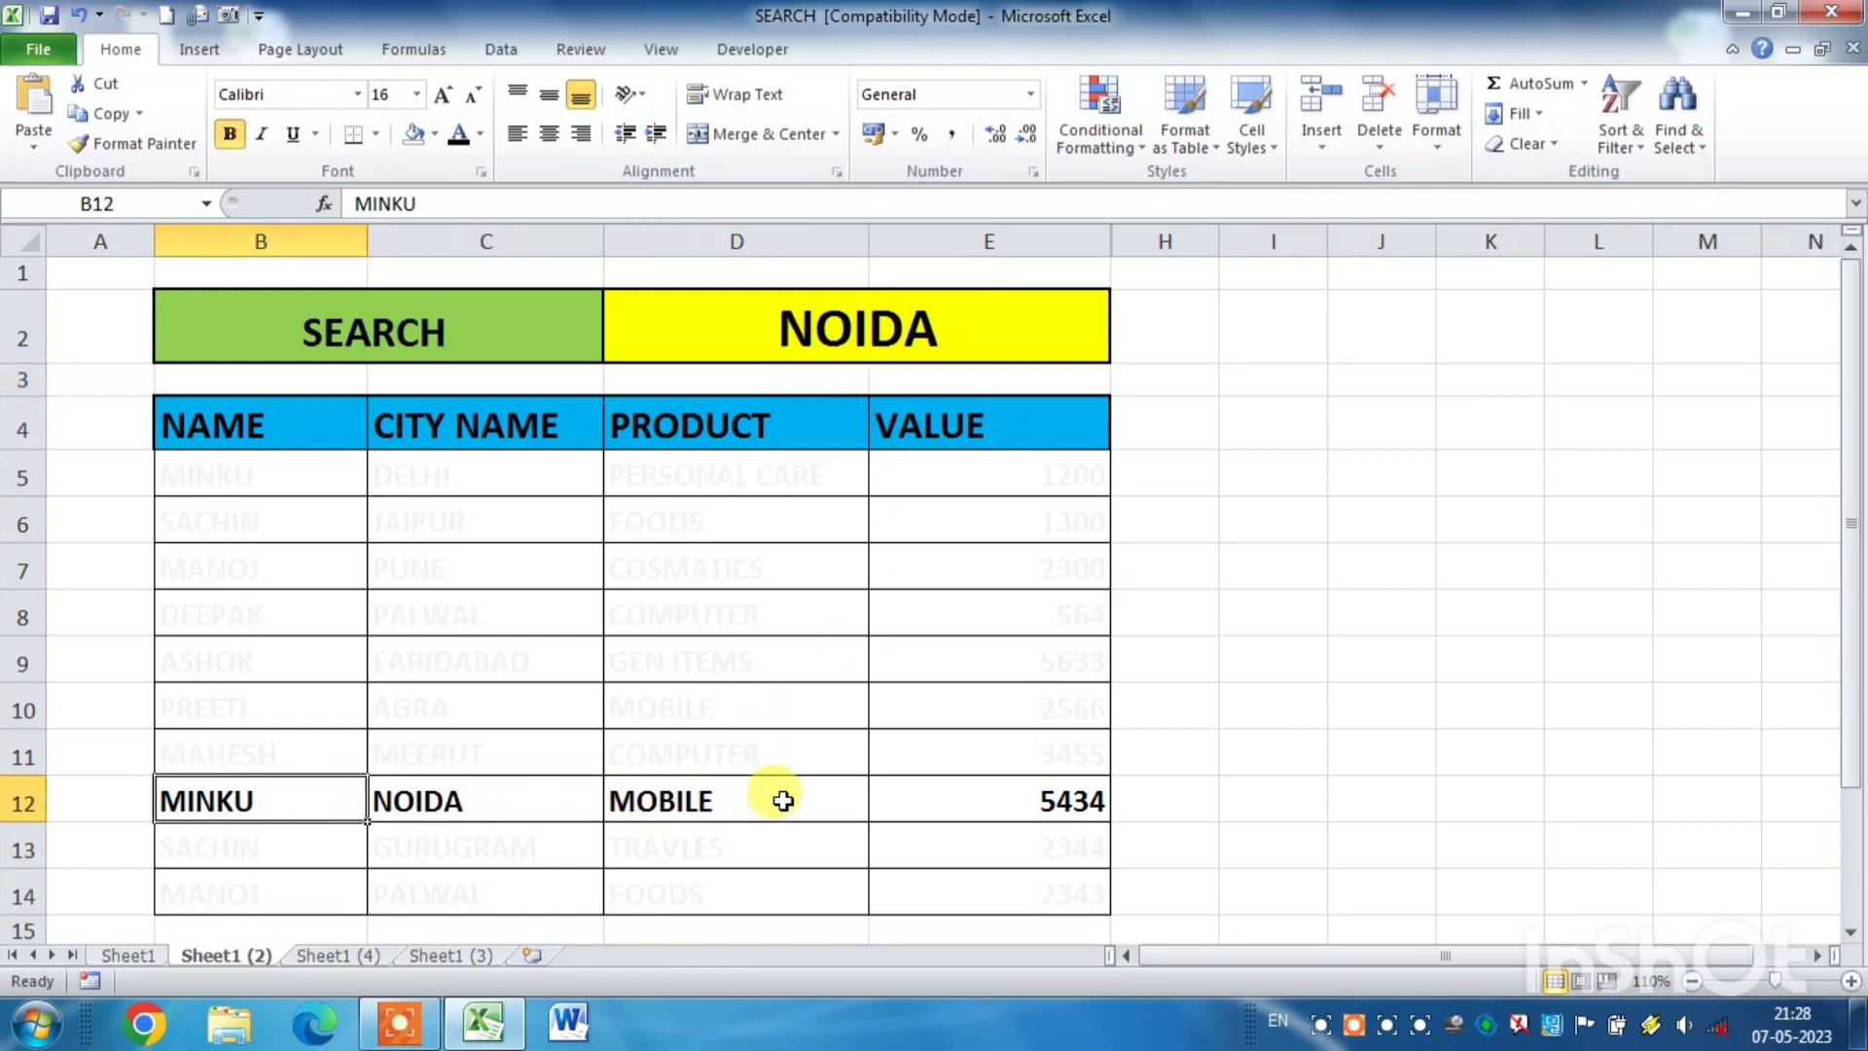
left_click(779, 796)
left_click(967, 795)
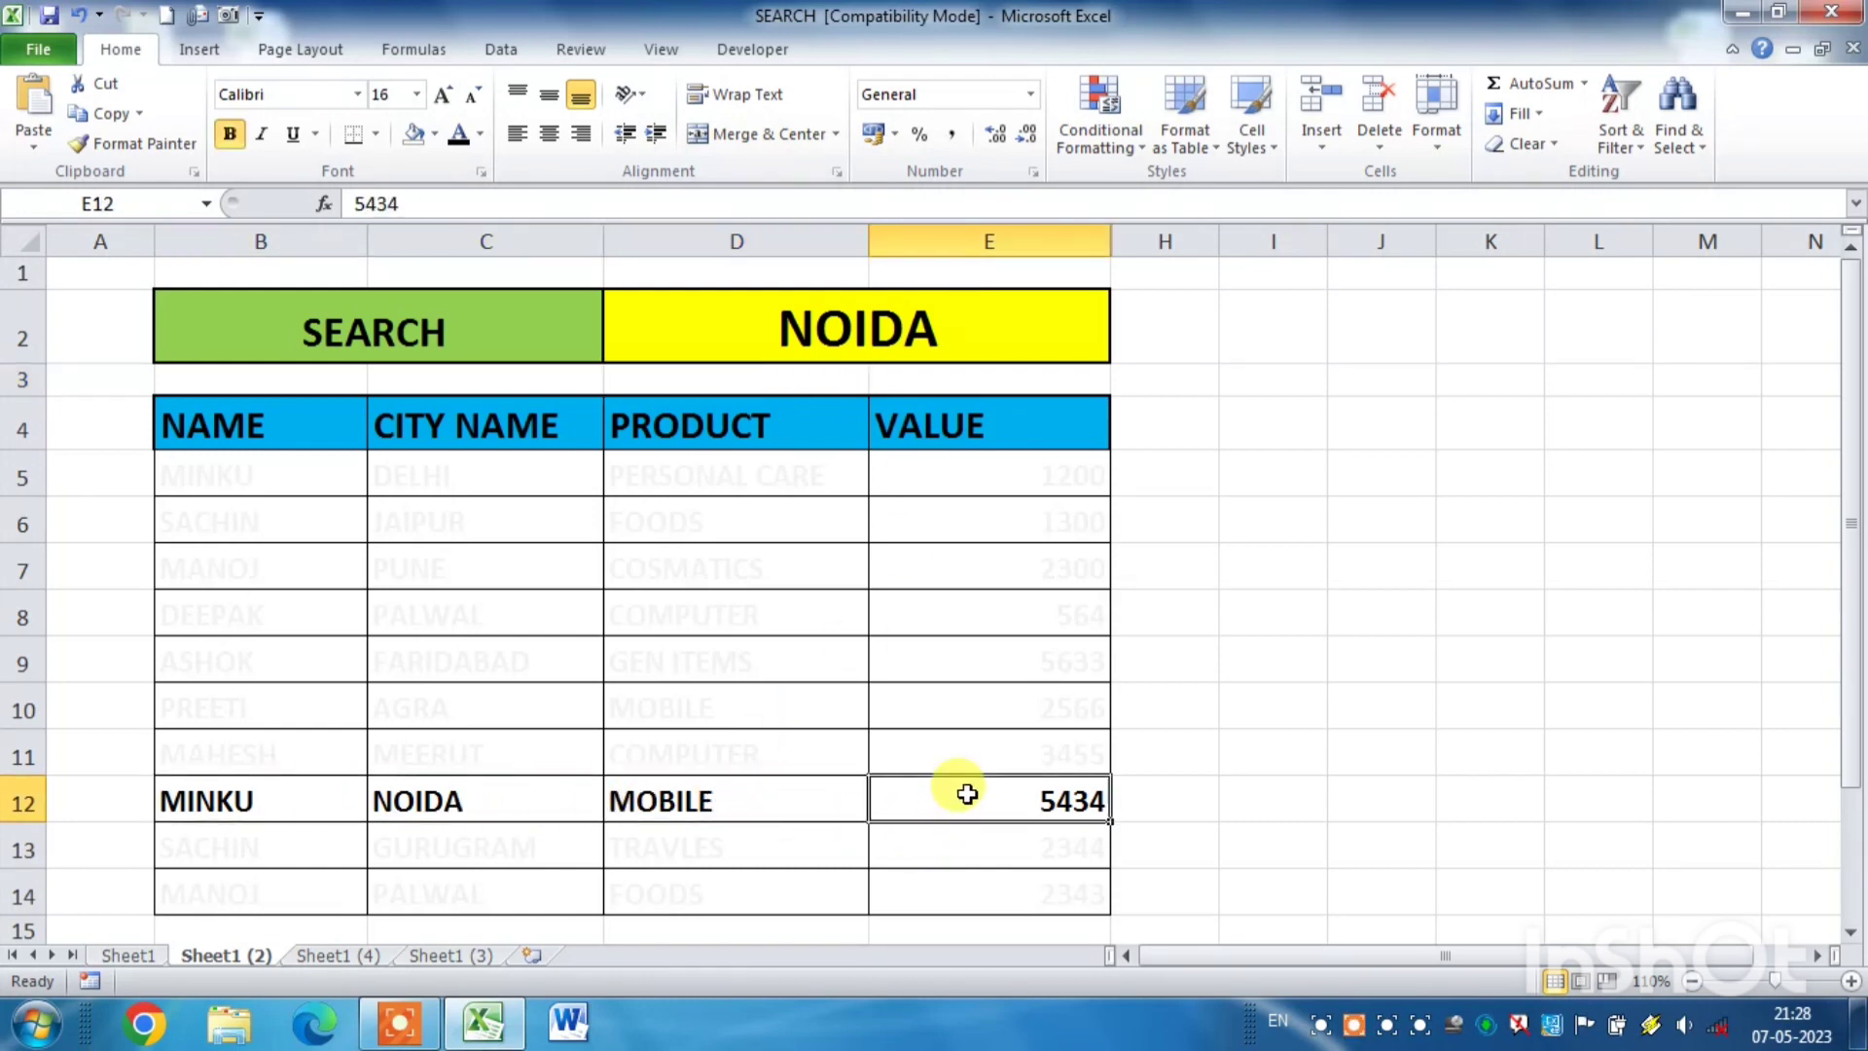